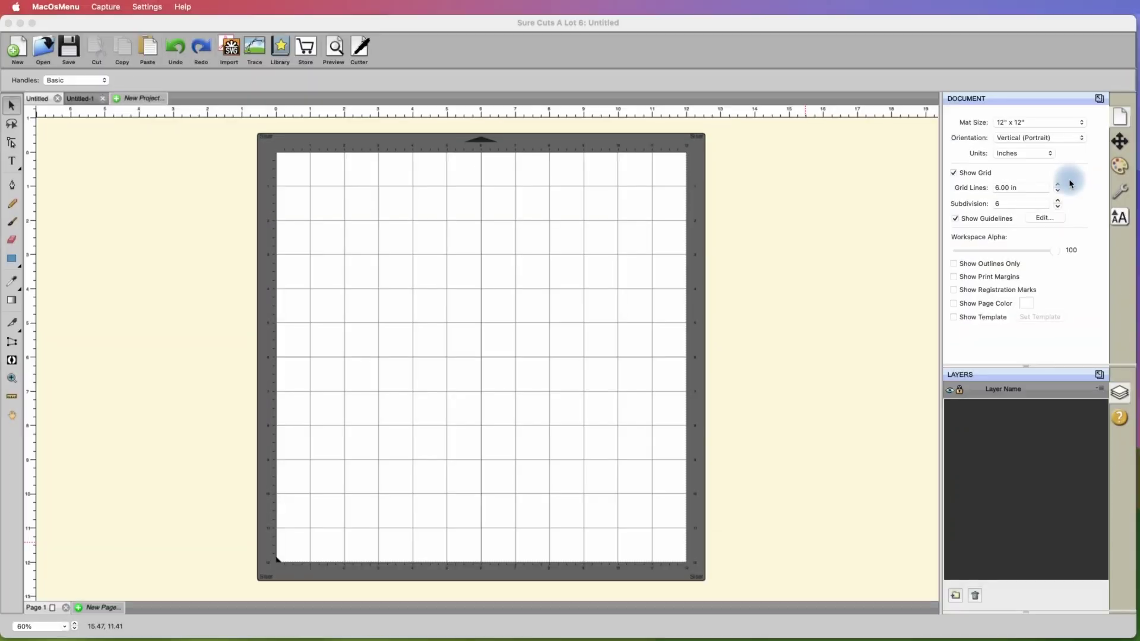
# - Look through the Position & Size, Fill & Stroke and Style panels, then return to Document settings with the mat fitted in view
pyautogui.click(1071, 184)
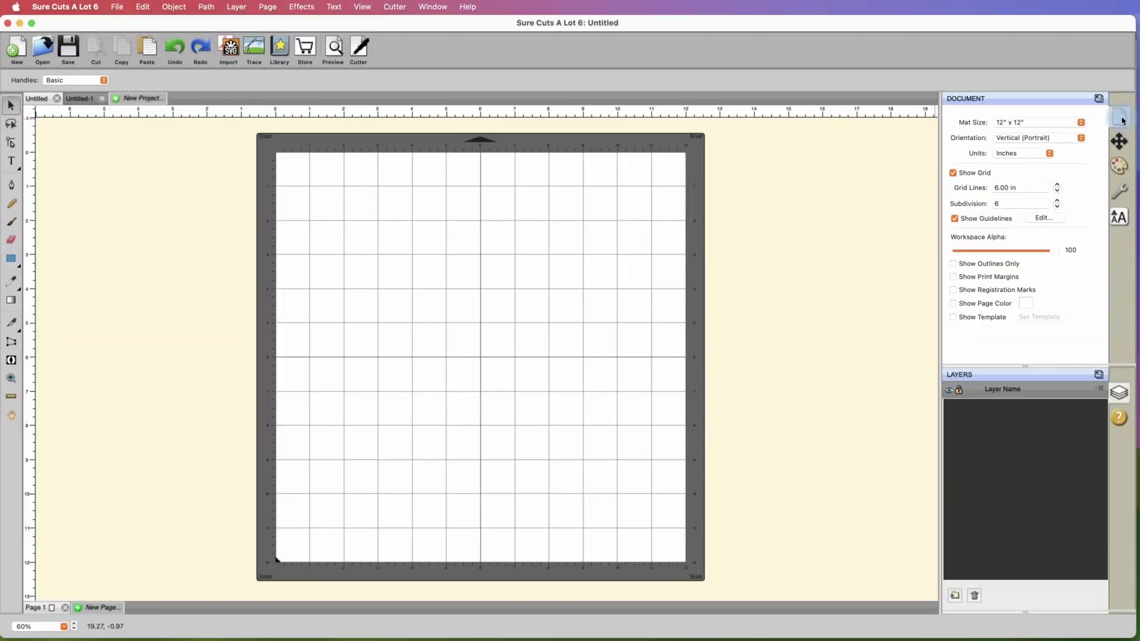
pyautogui.click(1092, 121)
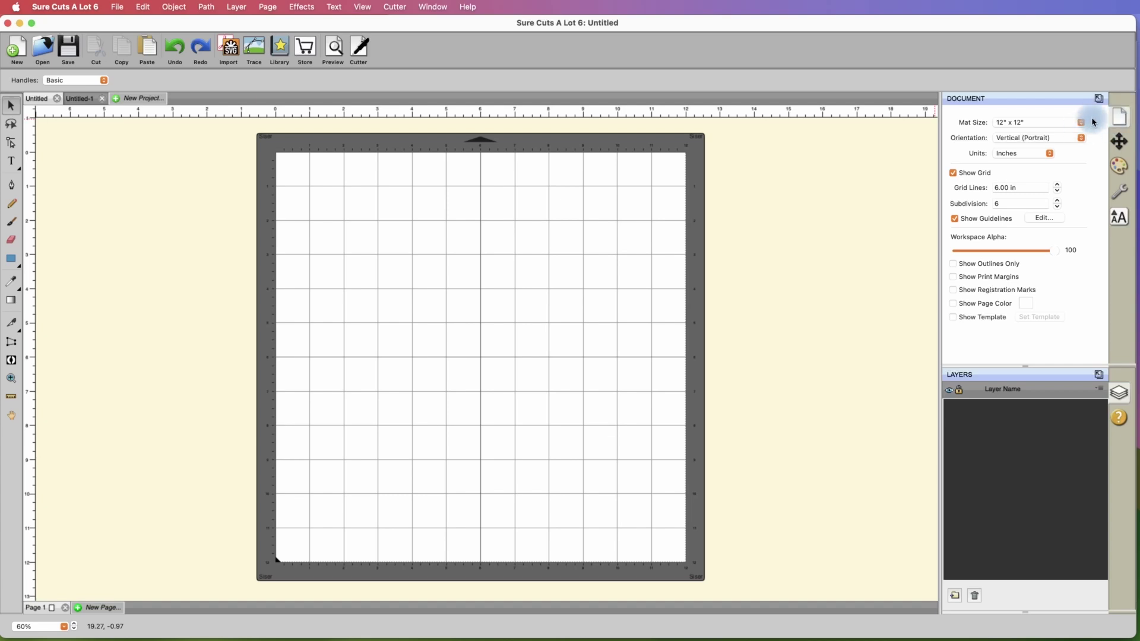
pyautogui.click(1120, 142)
pyautogui.click(1119, 166)
pyautogui.click(1119, 191)
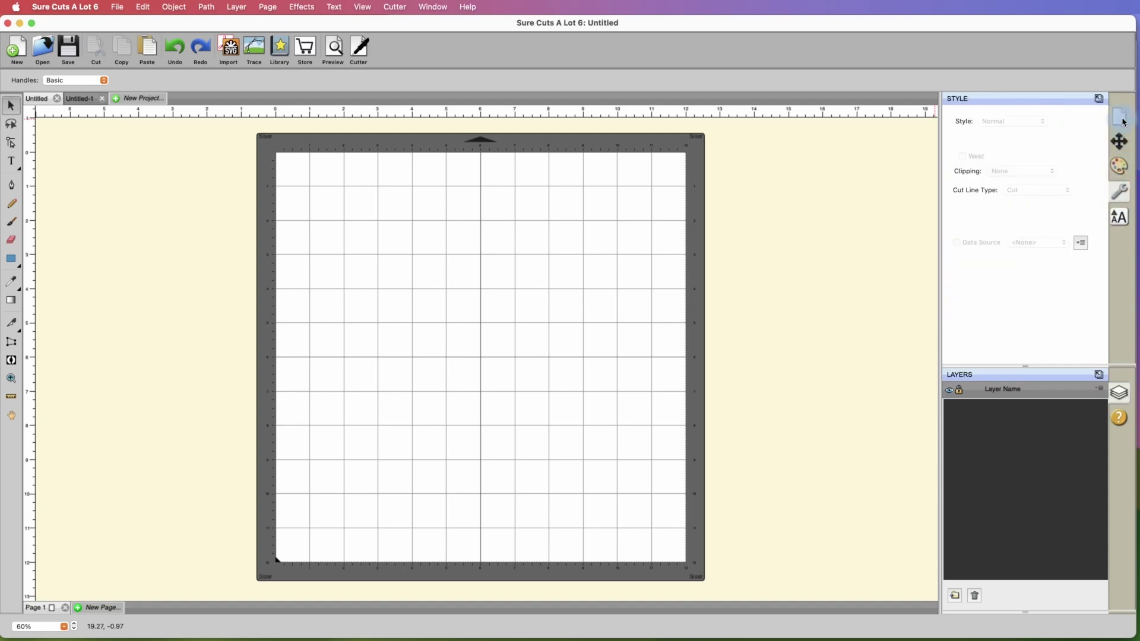
pyautogui.click(1120, 117)
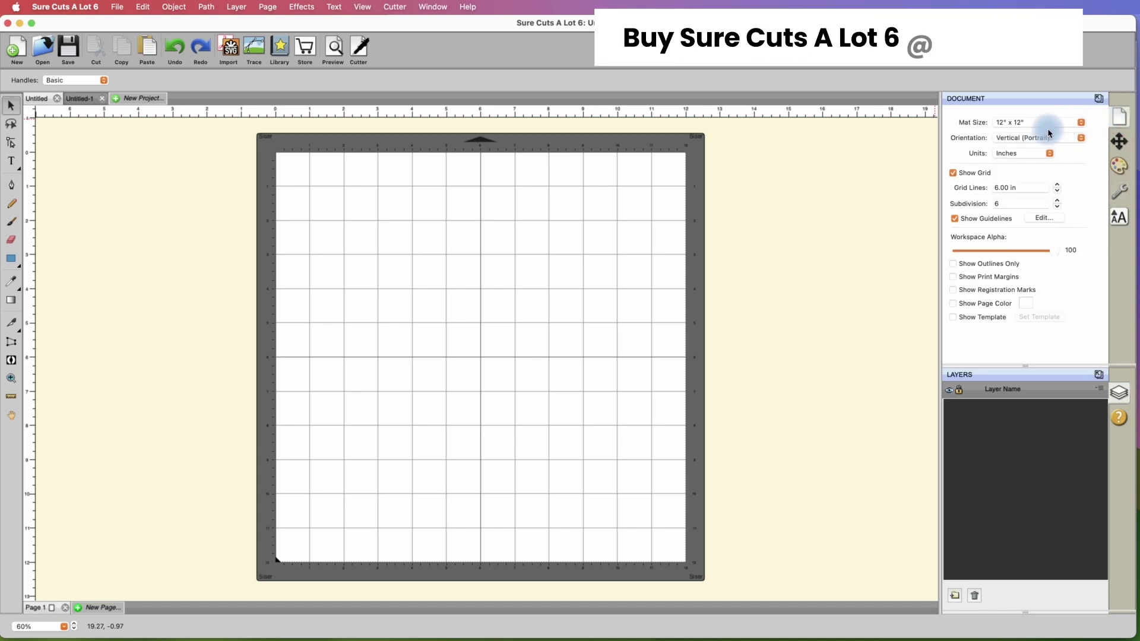
pyautogui.press('super+0')
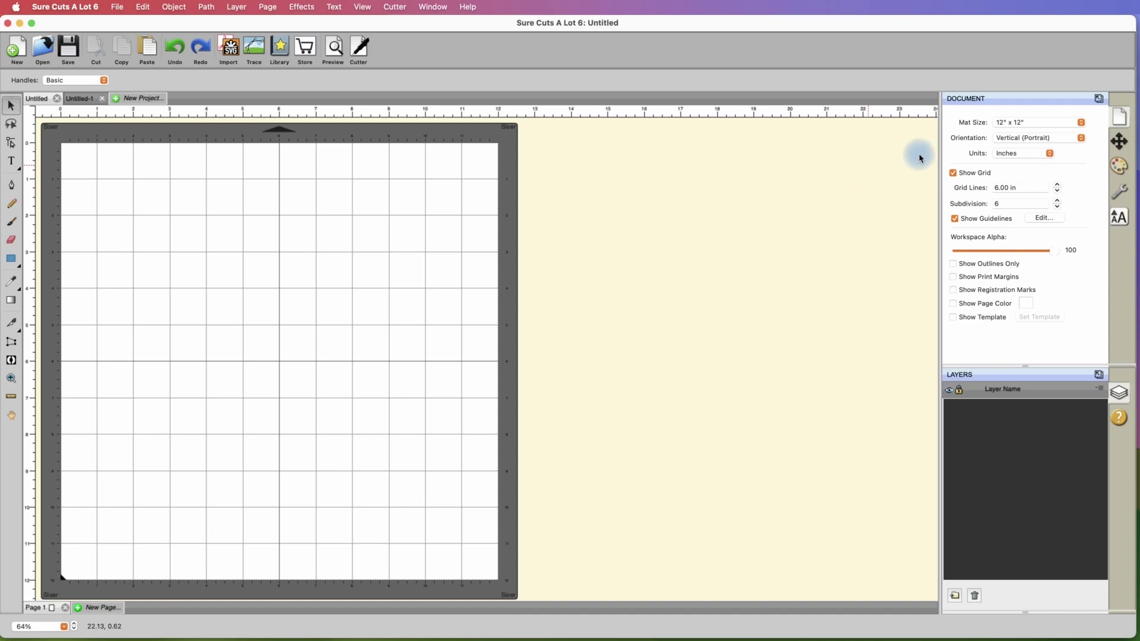
# - Try the 24 x 24, 12 x 12 and 12 x 24 inch mat sizes
pyautogui.click(1009, 122)
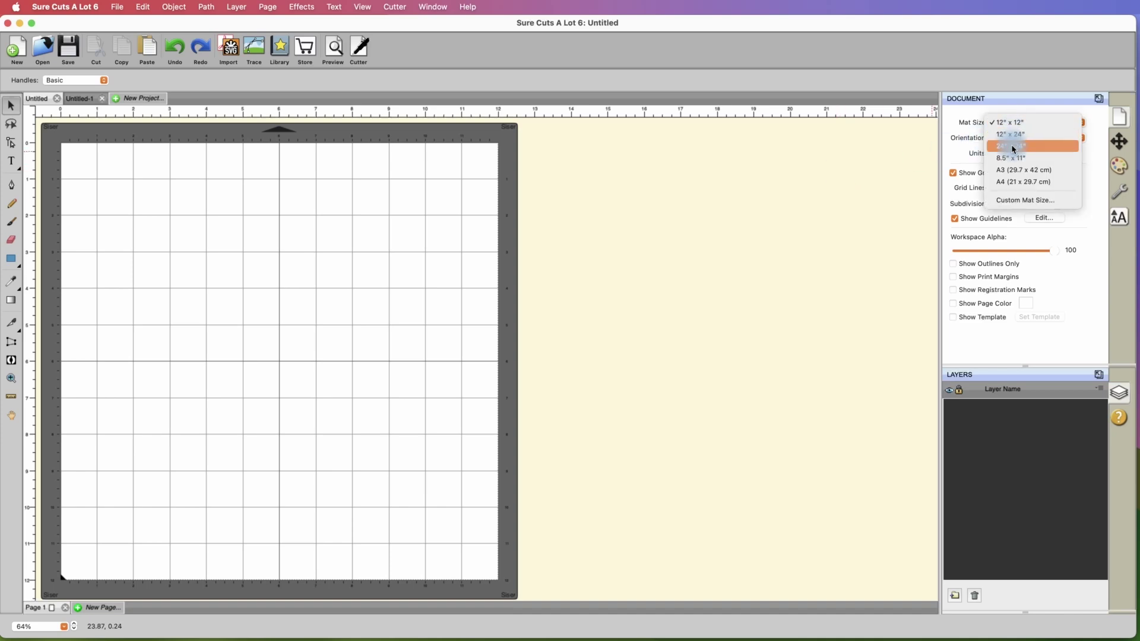
pyautogui.click(1010, 144)
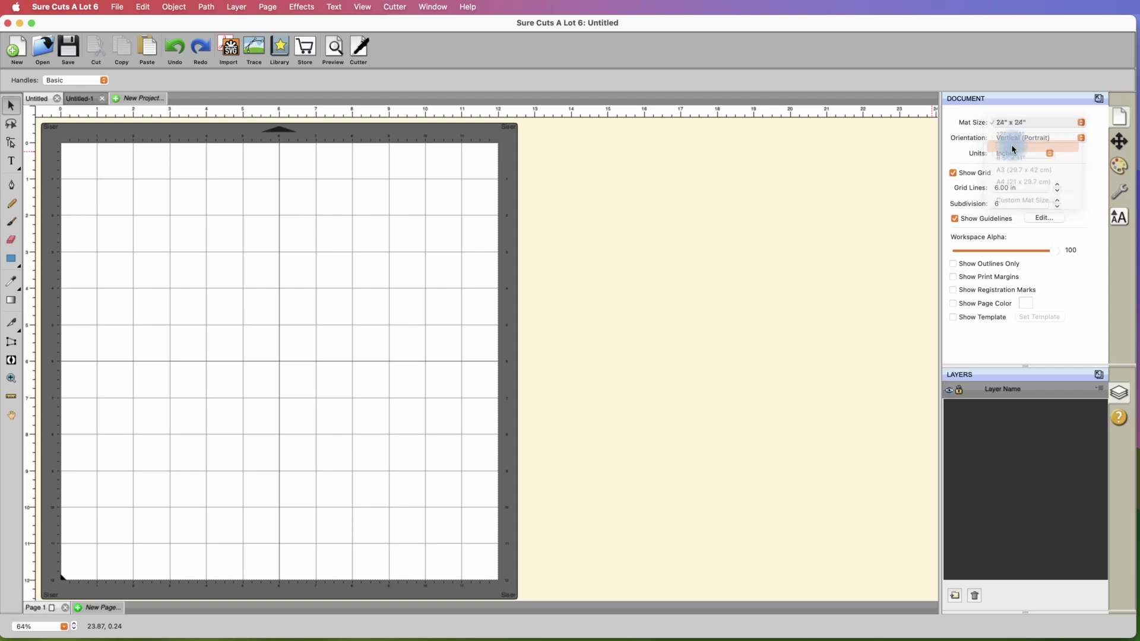
pyautogui.click(1018, 123)
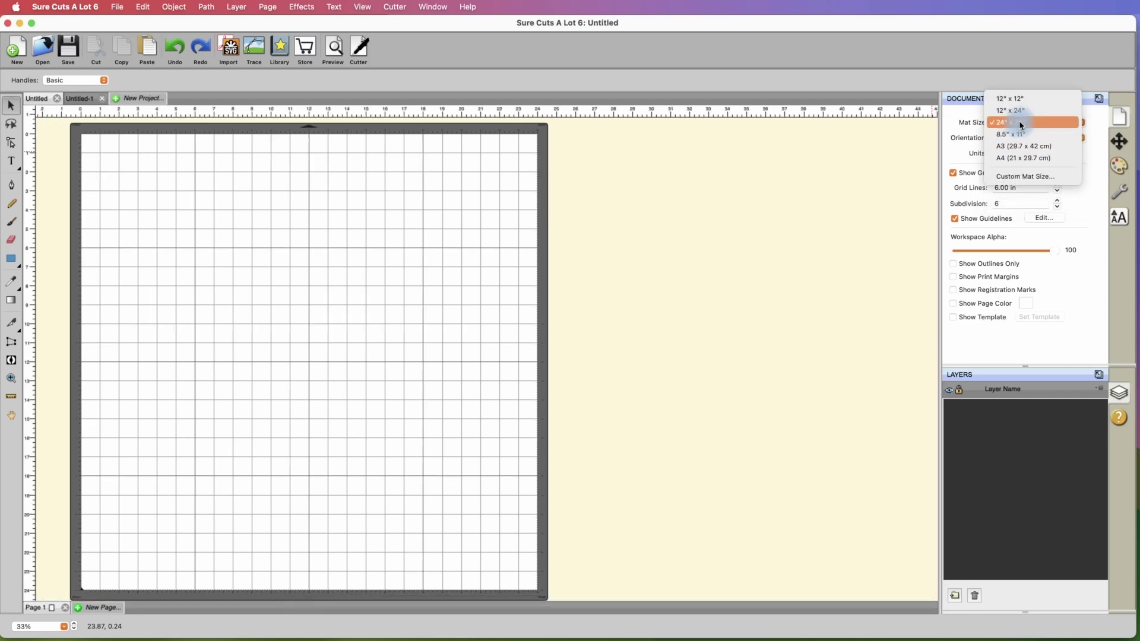
pyautogui.click(1020, 99)
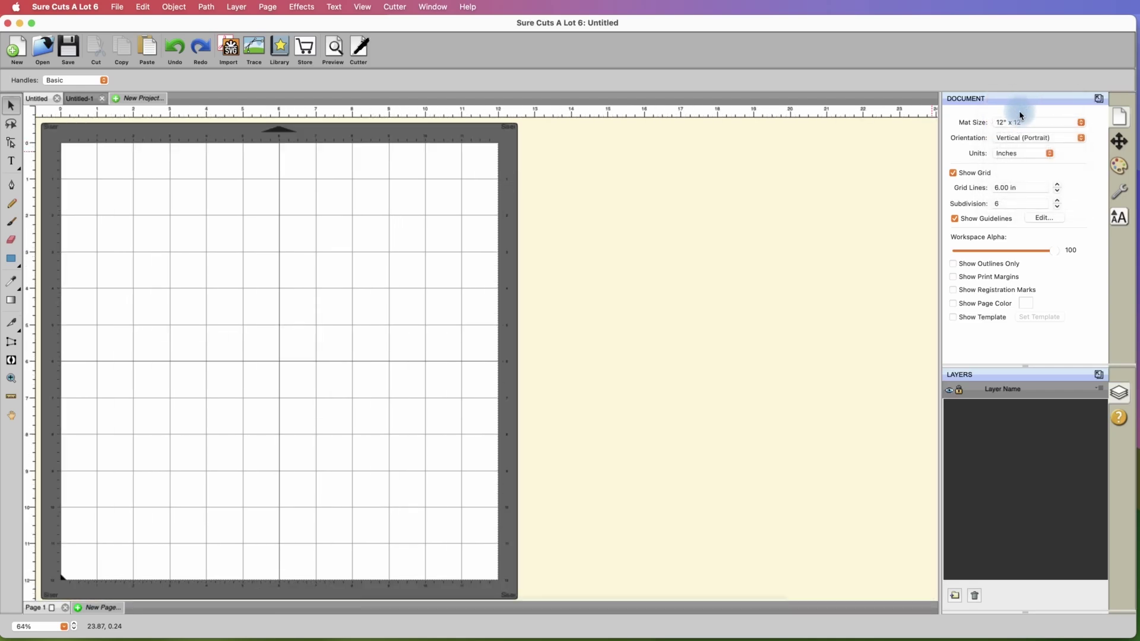
pyautogui.click(1021, 123)
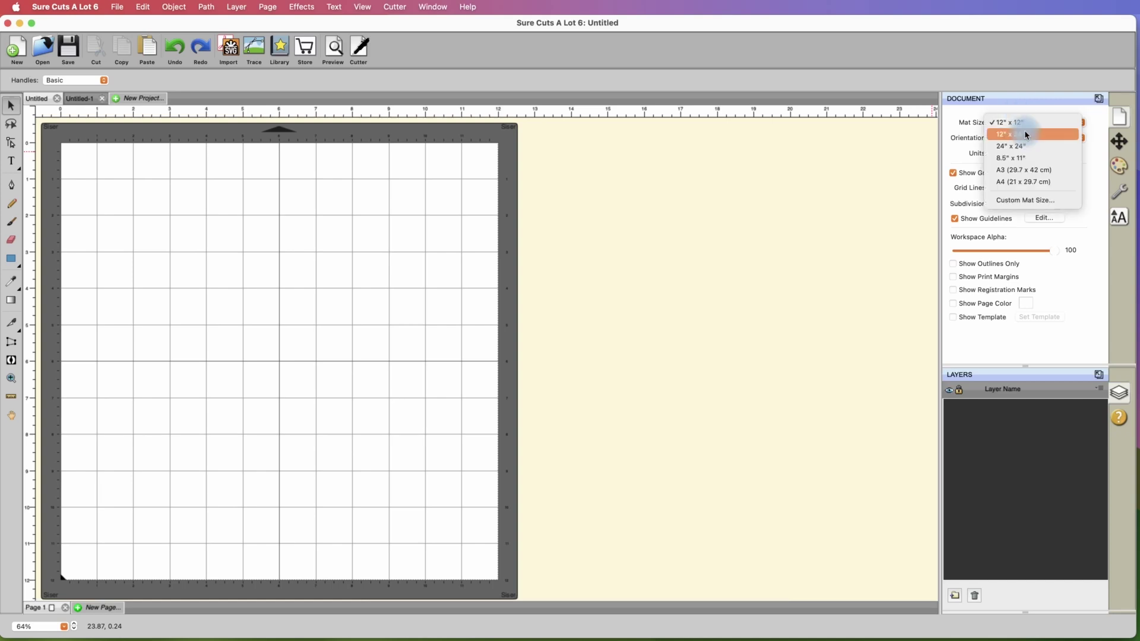
pyautogui.click(1022, 134)
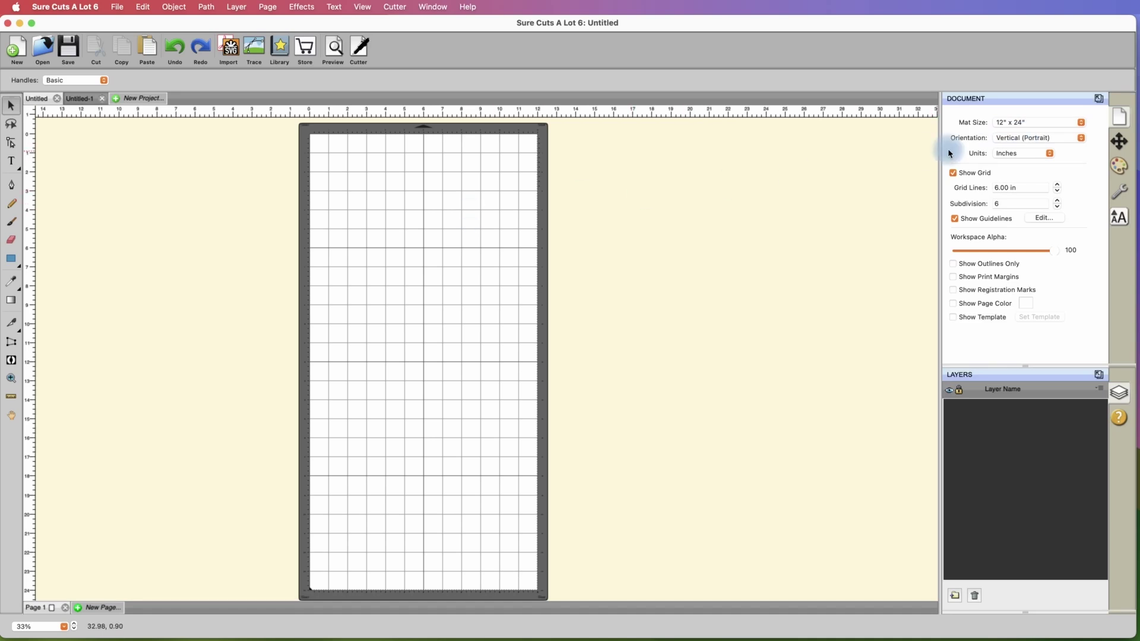
# - Turn the mat to Horizontal (Landscape) orientation
pyautogui.click(1022, 136)
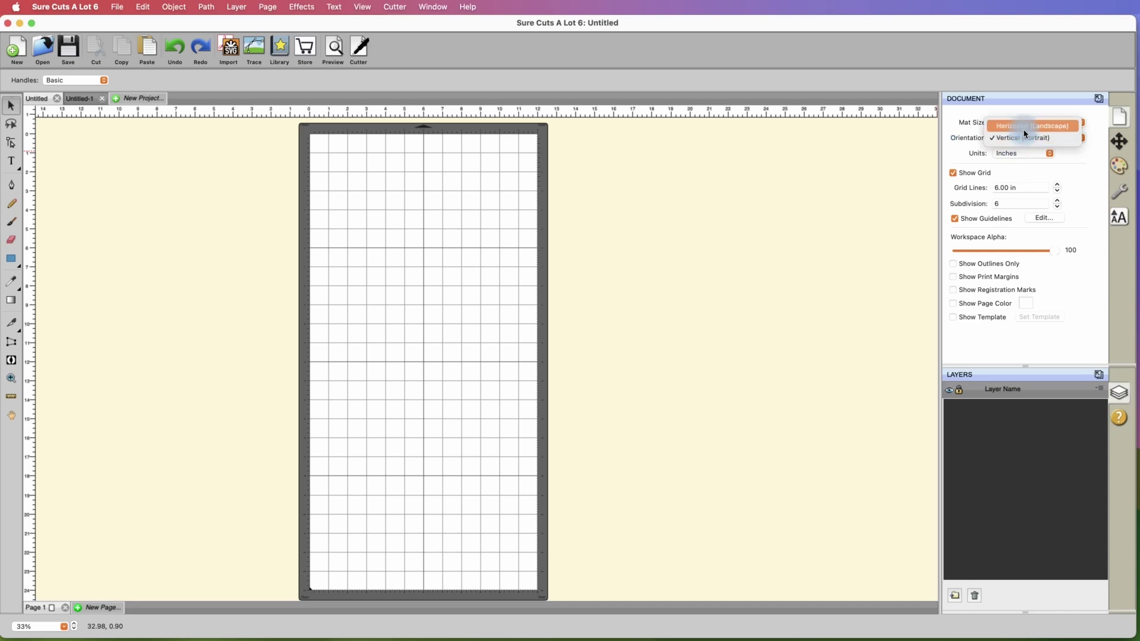
pyautogui.click(1023, 129)
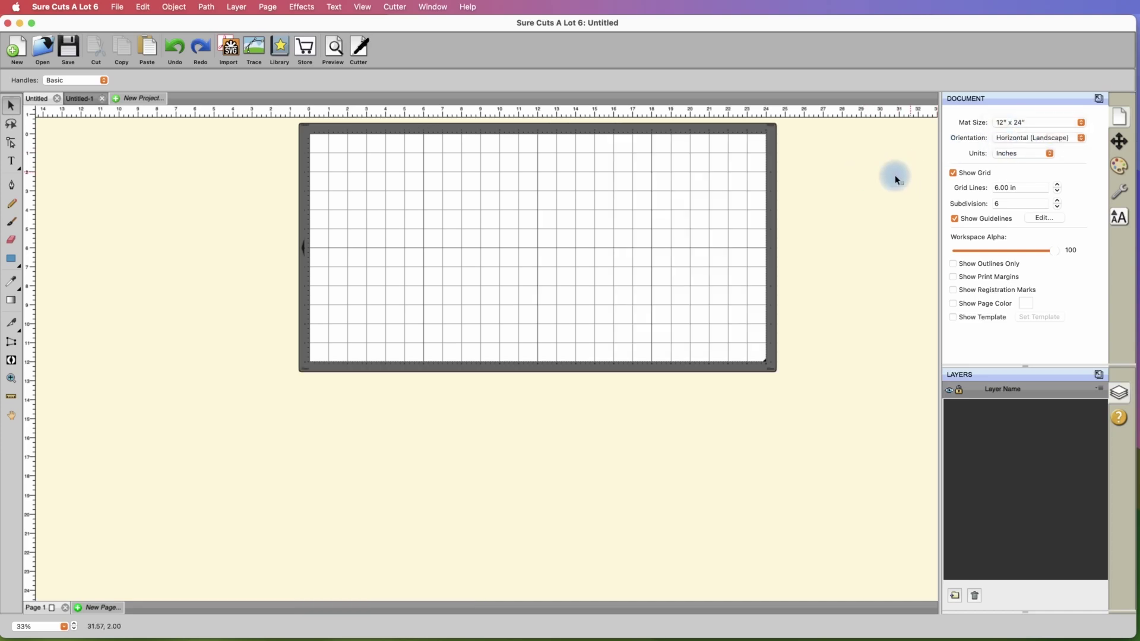
pyautogui.scroll(5, 853, 191)
pyautogui.hscroll(3, 853, 191)
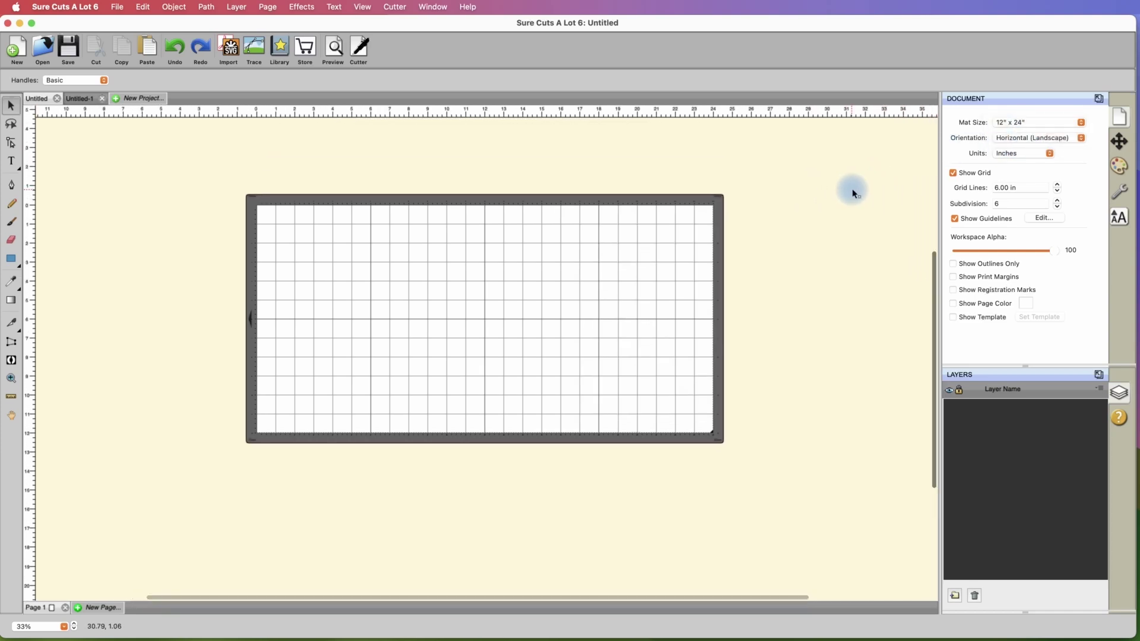
# - Try millimetres and centimetres, return units to inches, and set the mat back to 12" x 12"
pyautogui.click(1022, 154)
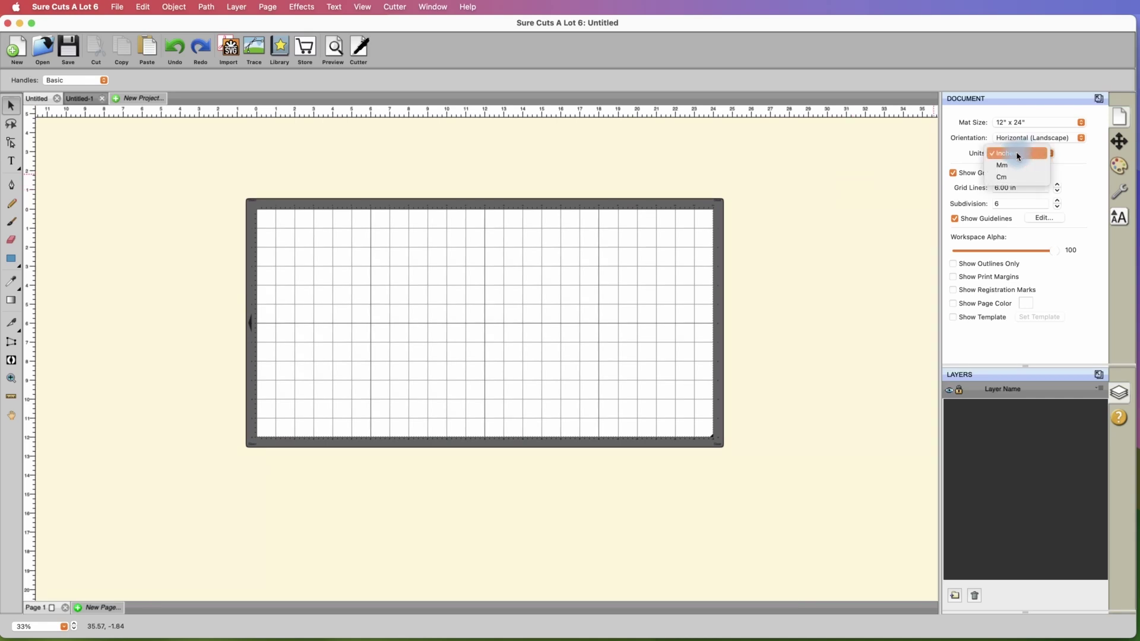
pyautogui.click(1010, 165)
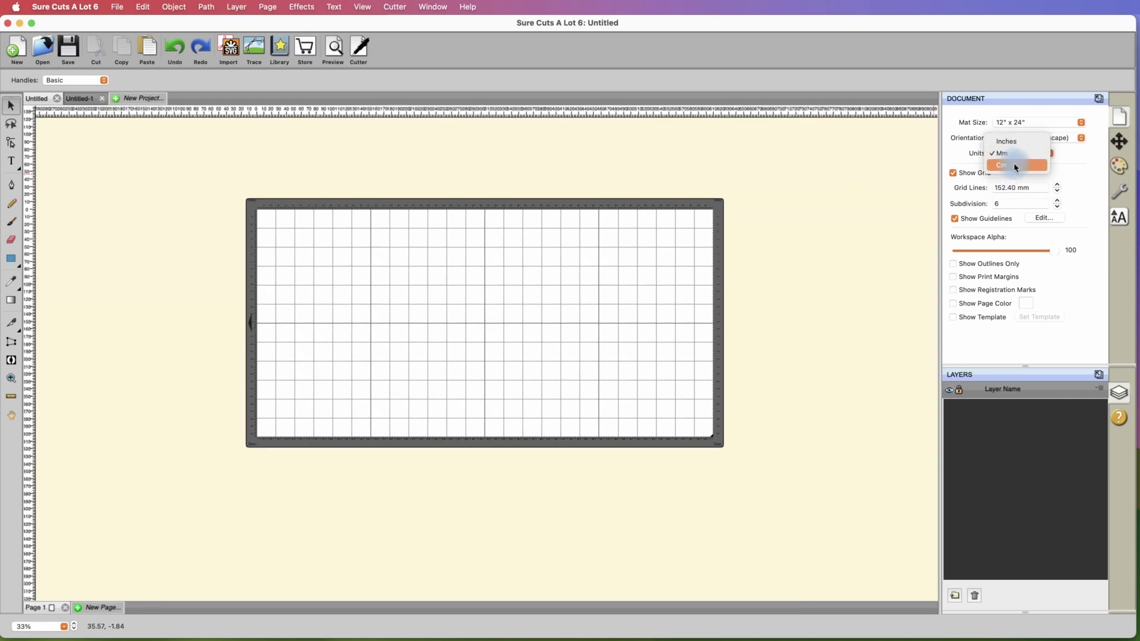
pyautogui.click(1014, 166)
pyautogui.click(1016, 156)
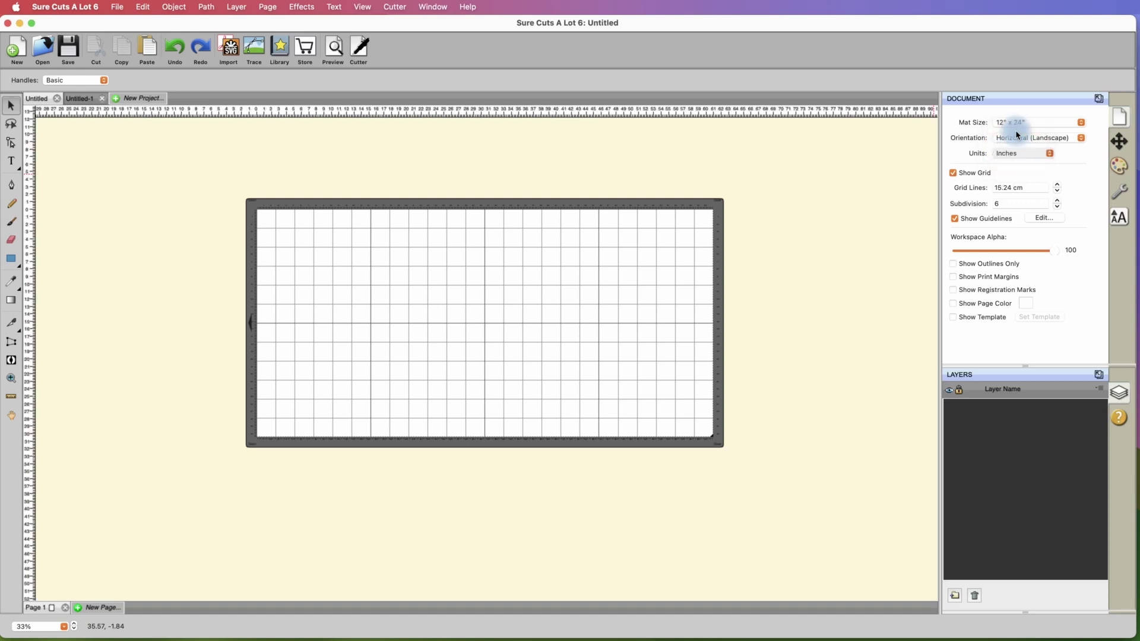
pyautogui.click(1016, 140)
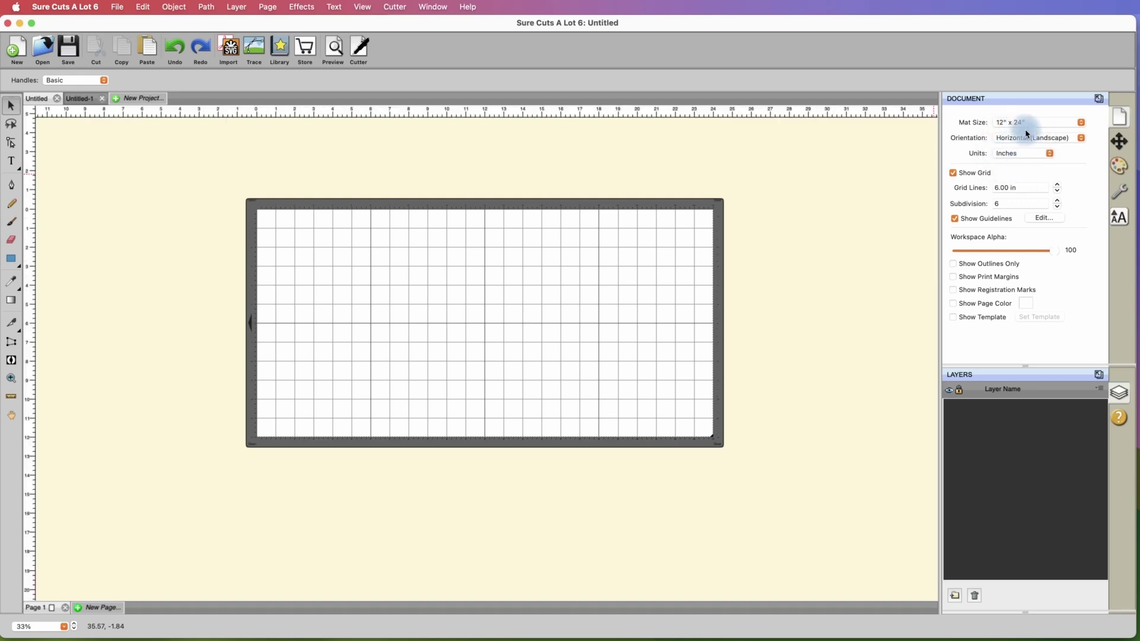
pyautogui.click(1024, 121)
pyautogui.click(1015, 111)
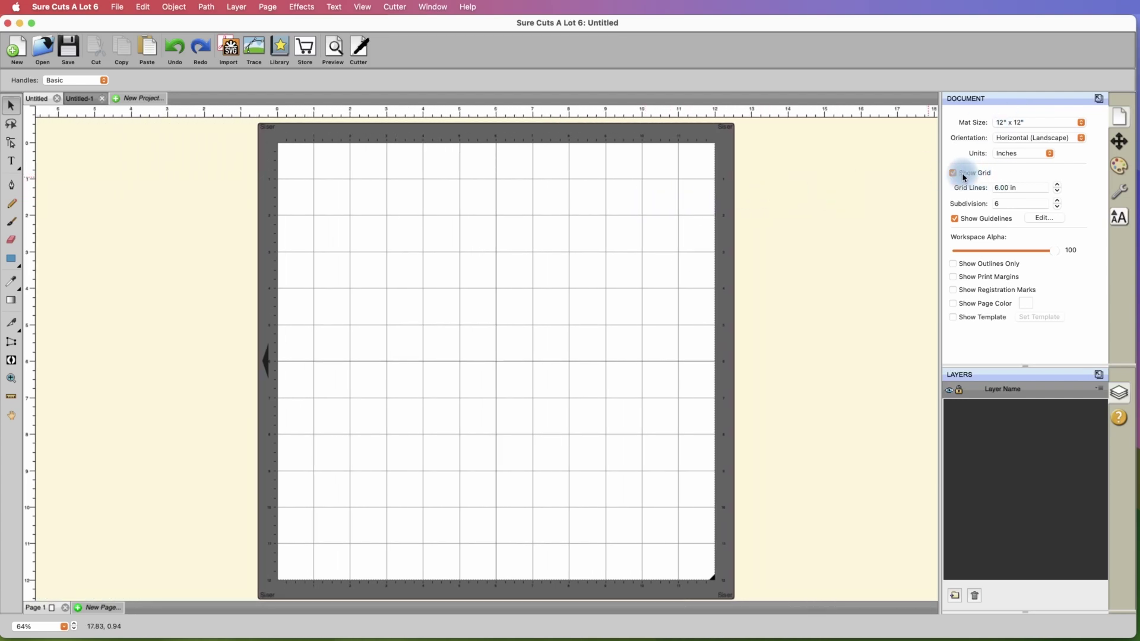
# - Toggle Show Grid off and back on, then raise grid Subdivision from 6 to 8
pyautogui.click(953, 173)
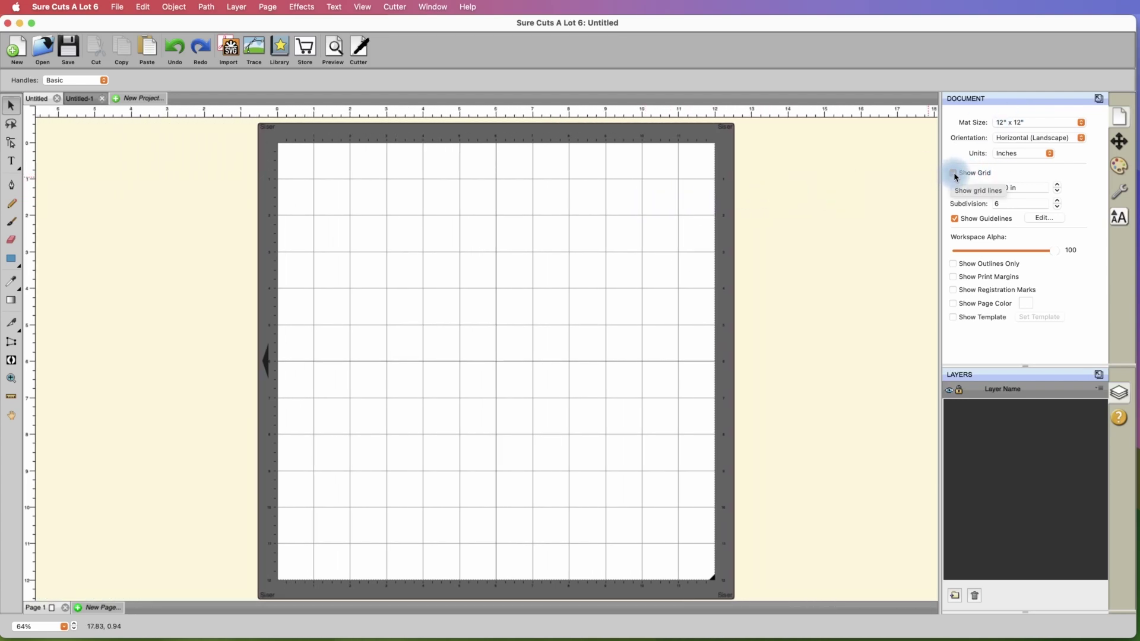
pyautogui.click(954, 174)
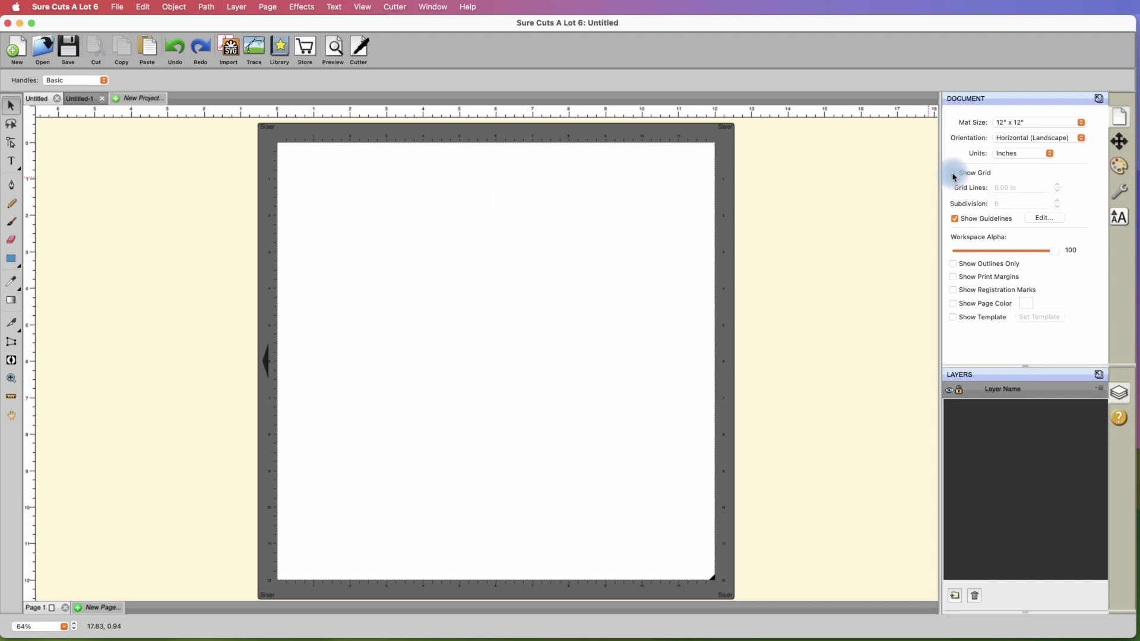
pyautogui.click(953, 175)
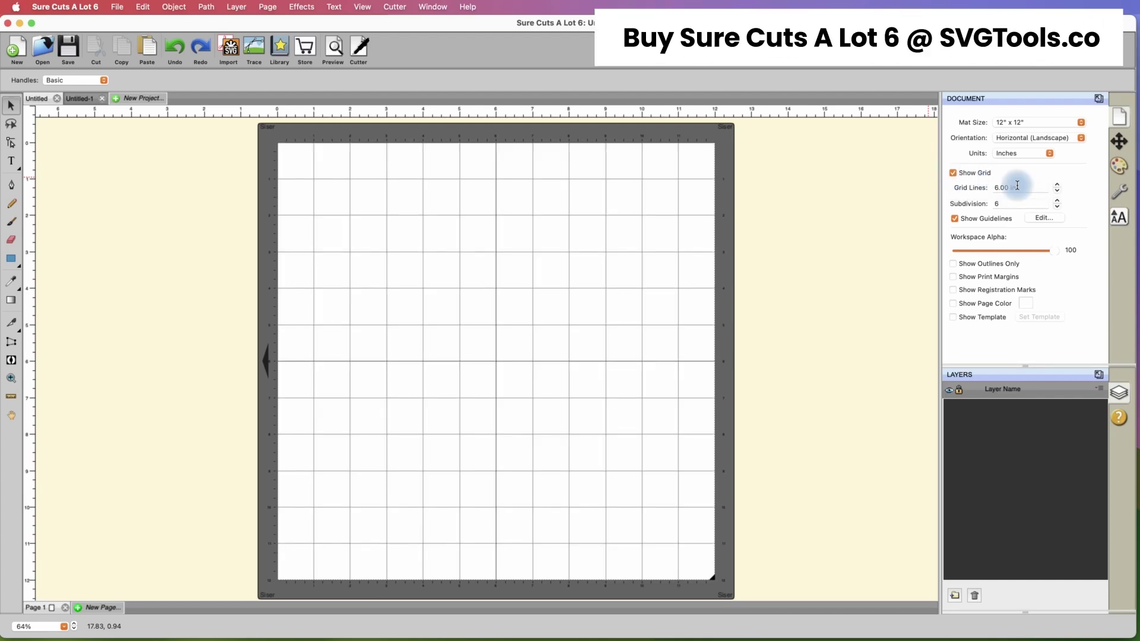
pyautogui.click(1057, 200)
pyautogui.click(1057, 200)
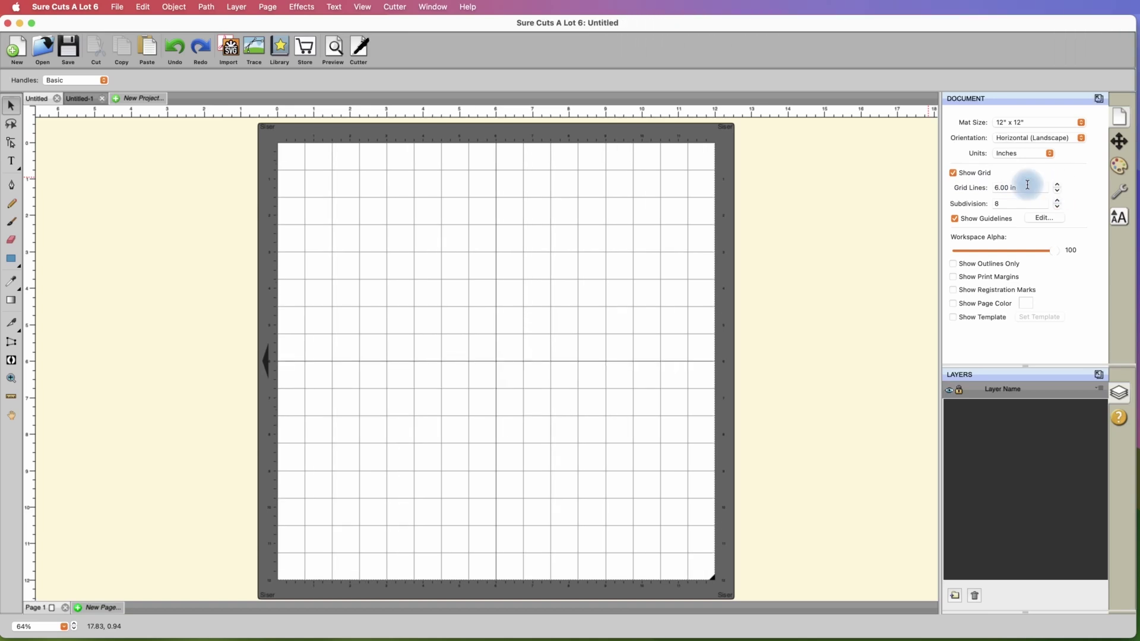
# - Draw a square in the upper-left area of the mat and nudge it up and right
pyautogui.click(12, 260)
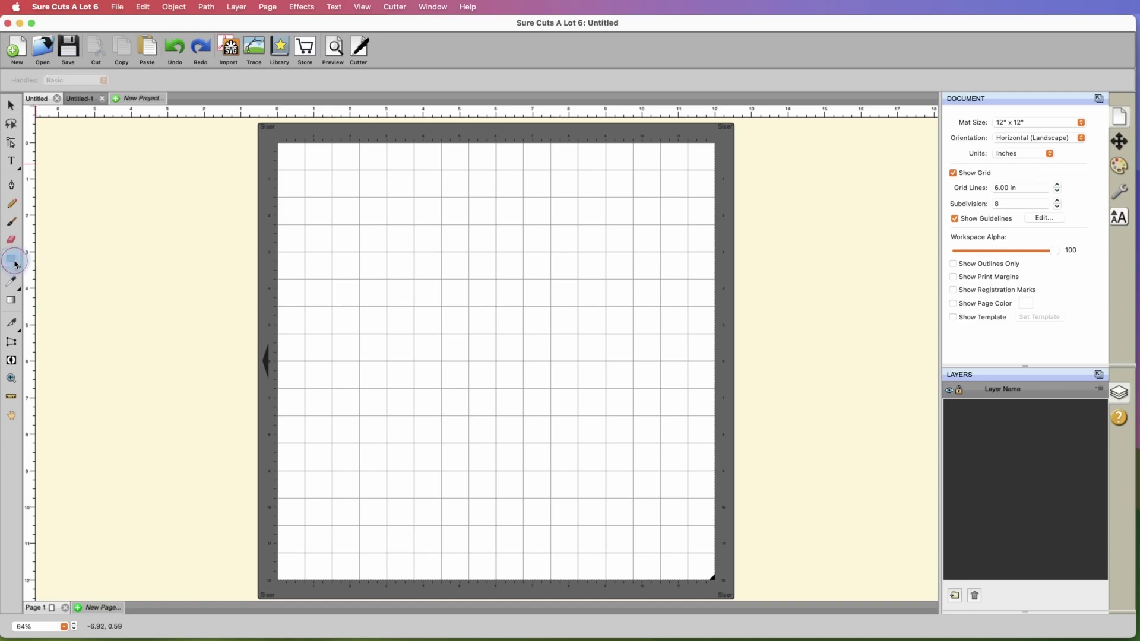
pyautogui.moveTo(362, 244)
pyautogui.mouseDown()
pyautogui.moveTo(493, 349)
pyautogui.moveTo(484, 346)
pyautogui.mouseUp()
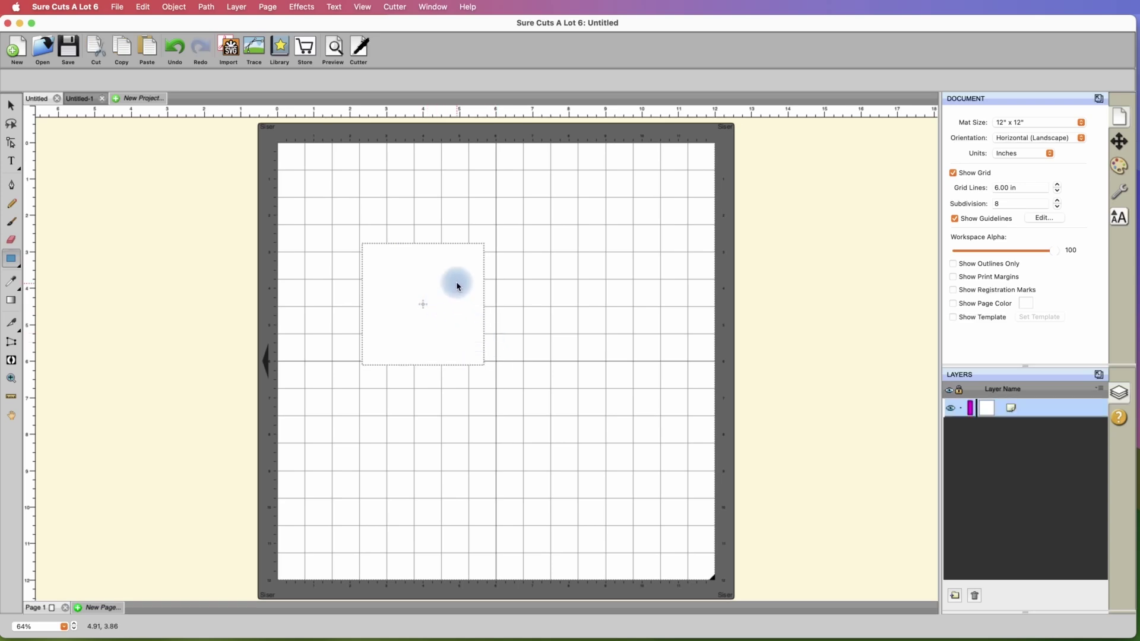
pyautogui.moveTo(456, 284); pyautogui.dragTo(467, 254)
pyautogui.press('super+z')
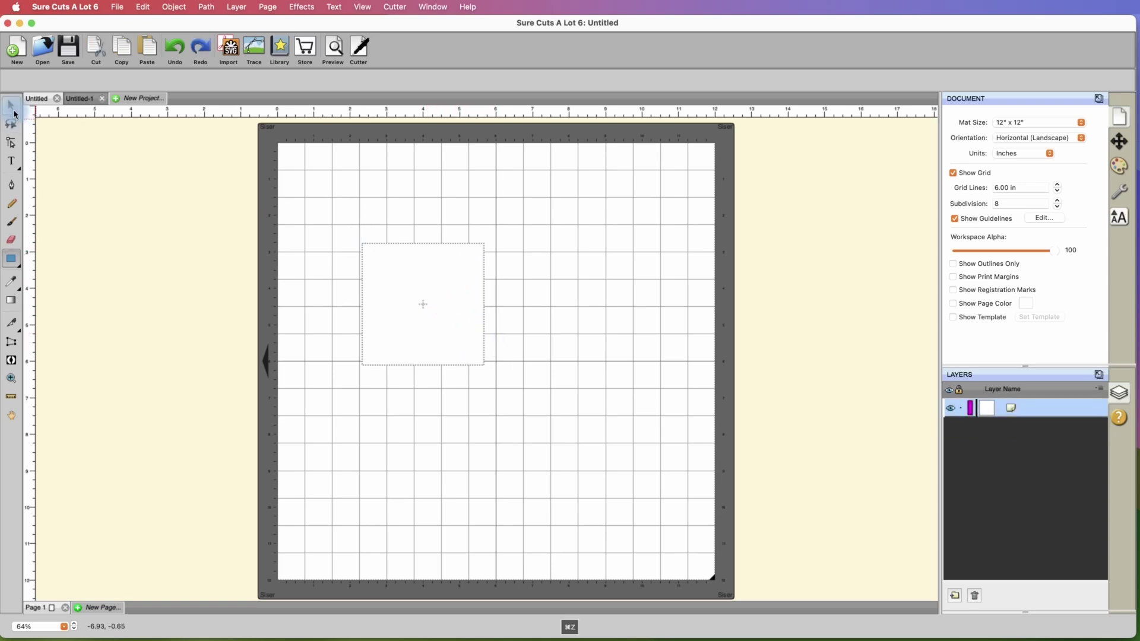
pyautogui.click(11, 105)
pyautogui.moveTo(447, 290); pyautogui.dragTo(463, 255)
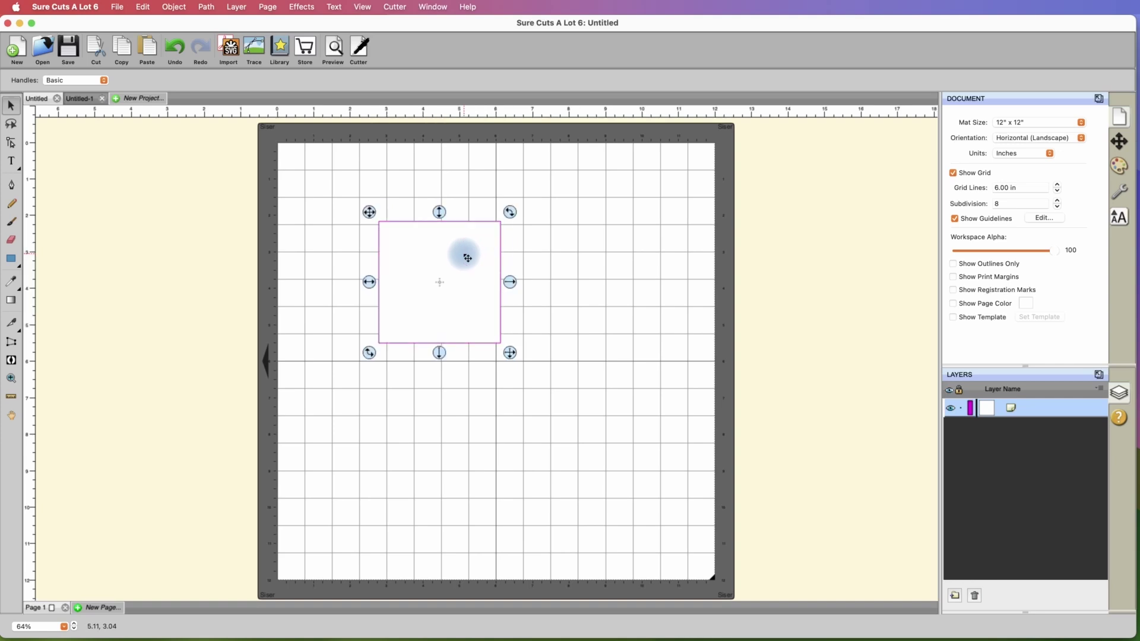
# - Fill the square solid orange, then bring back the Document settings panel
pyautogui.click(1120, 168)
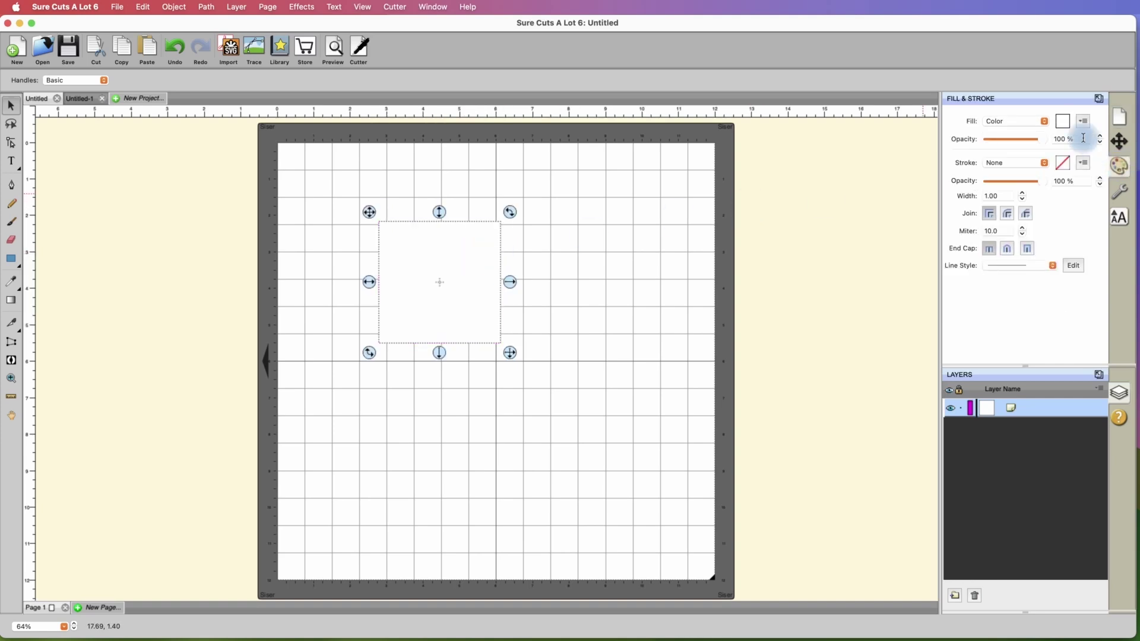
pyautogui.click(1063, 121)
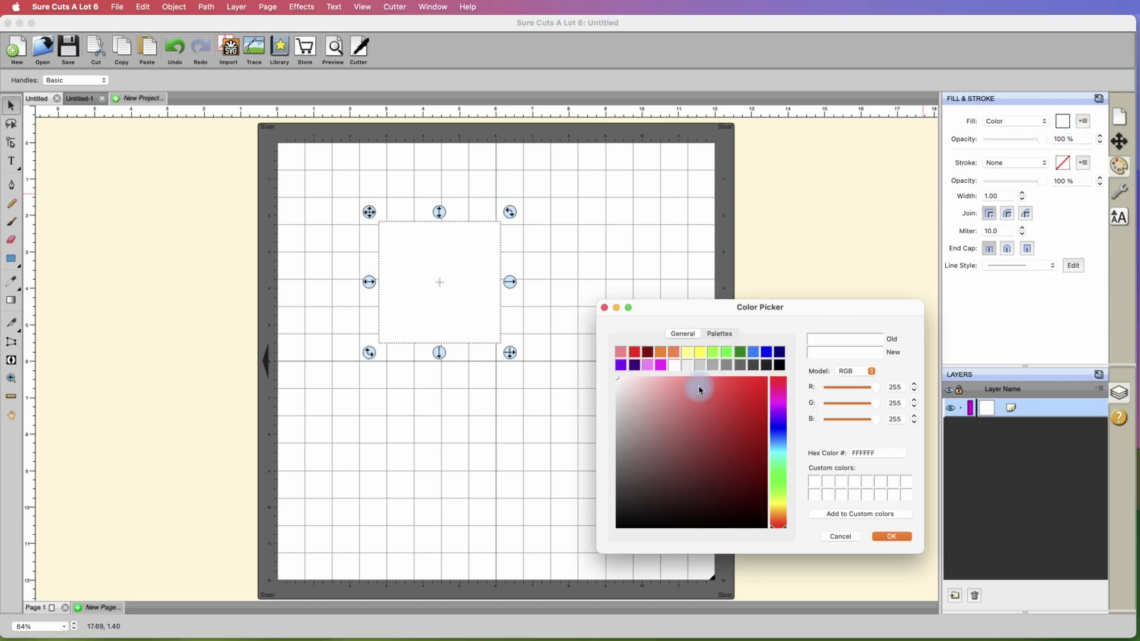
pyautogui.click(661, 352)
pyautogui.click(902, 538)
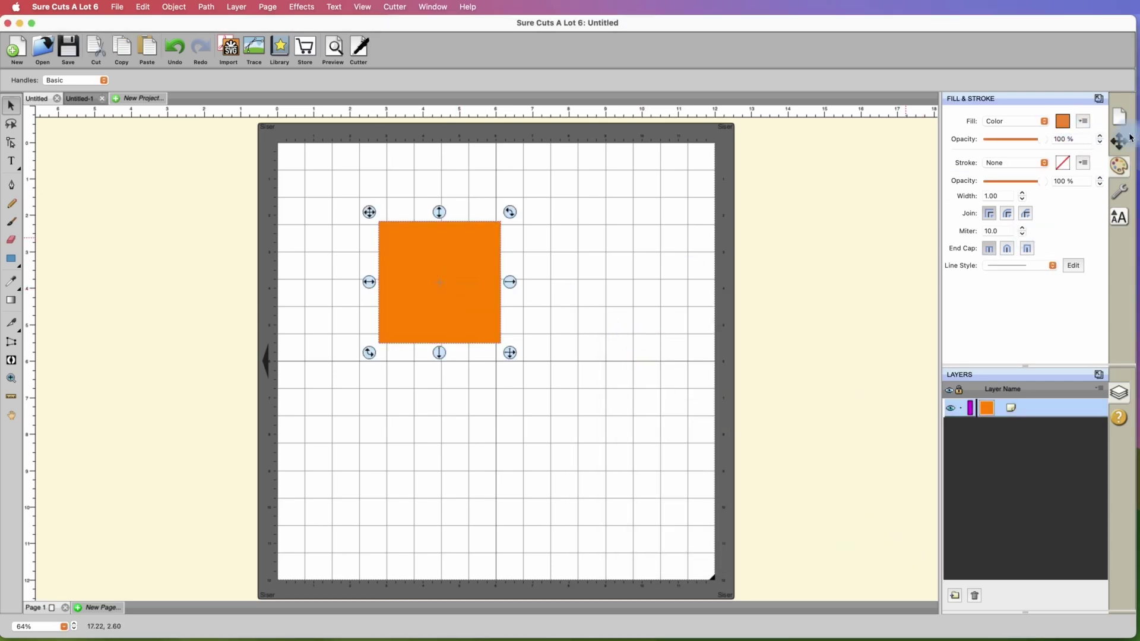
pyautogui.click(1119, 117)
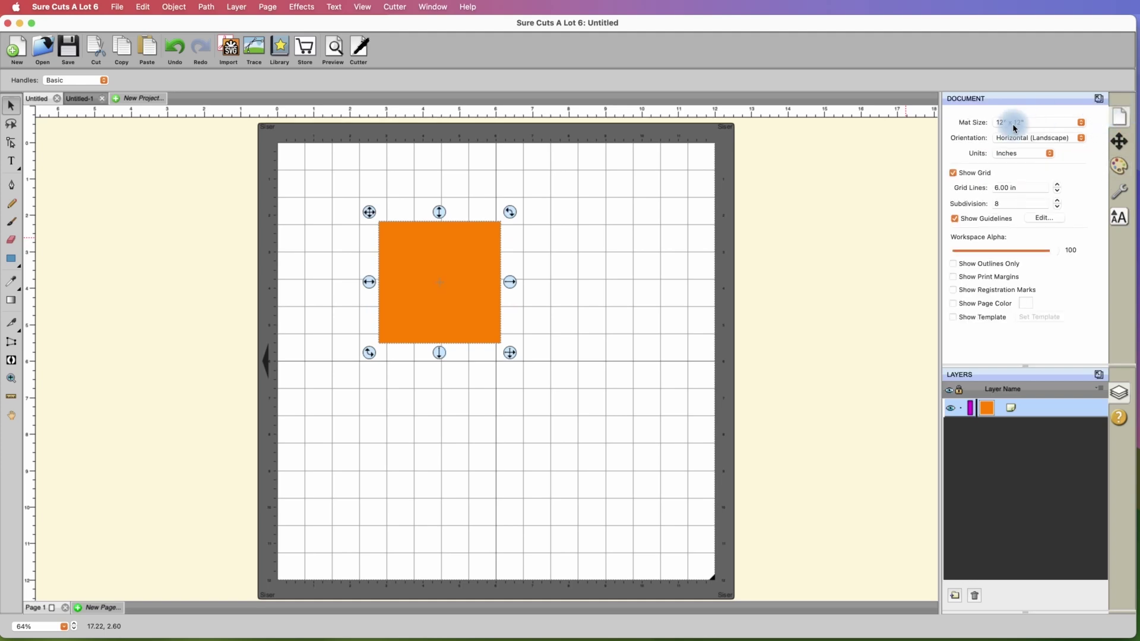
# - Shift the orange square up and right and enable View > Snap To > Grid
pyautogui.moveTo(409, 226); pyautogui.dragTo(445, 211)
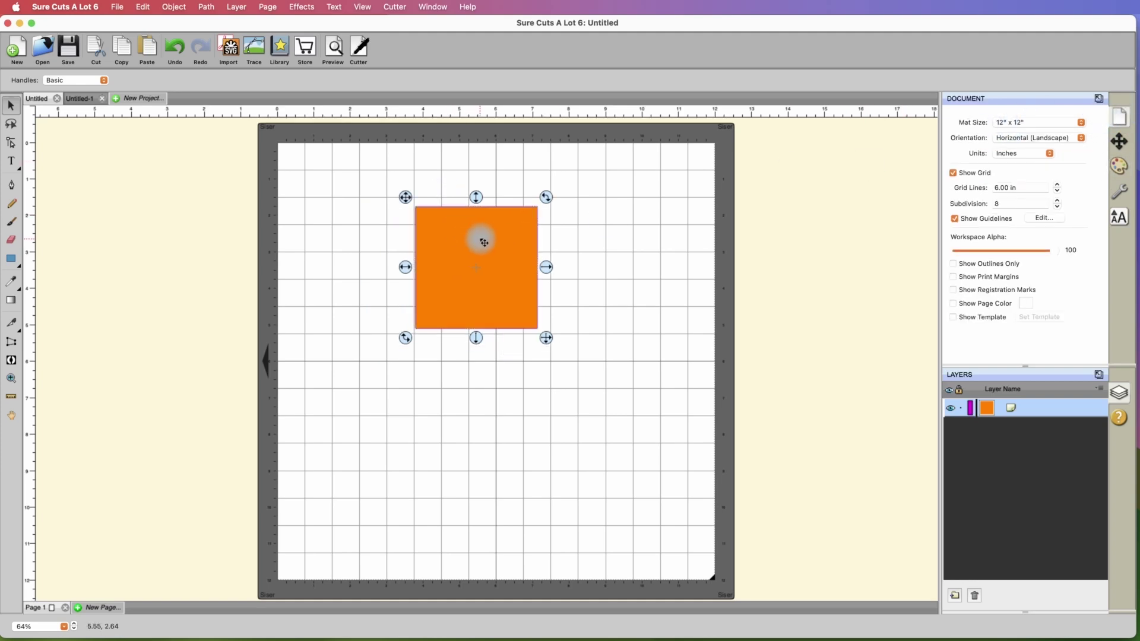
pyautogui.moveTo(484, 243); pyautogui.dragTo(496, 241)
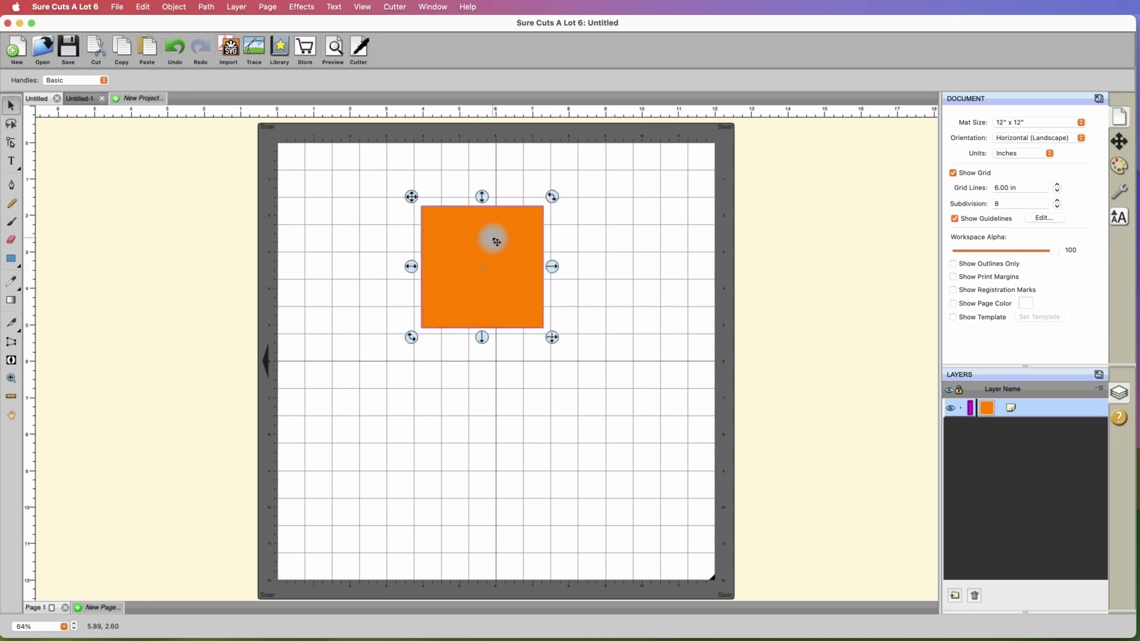
pyautogui.click(360, 7)
pyautogui.moveTo(382, 121)
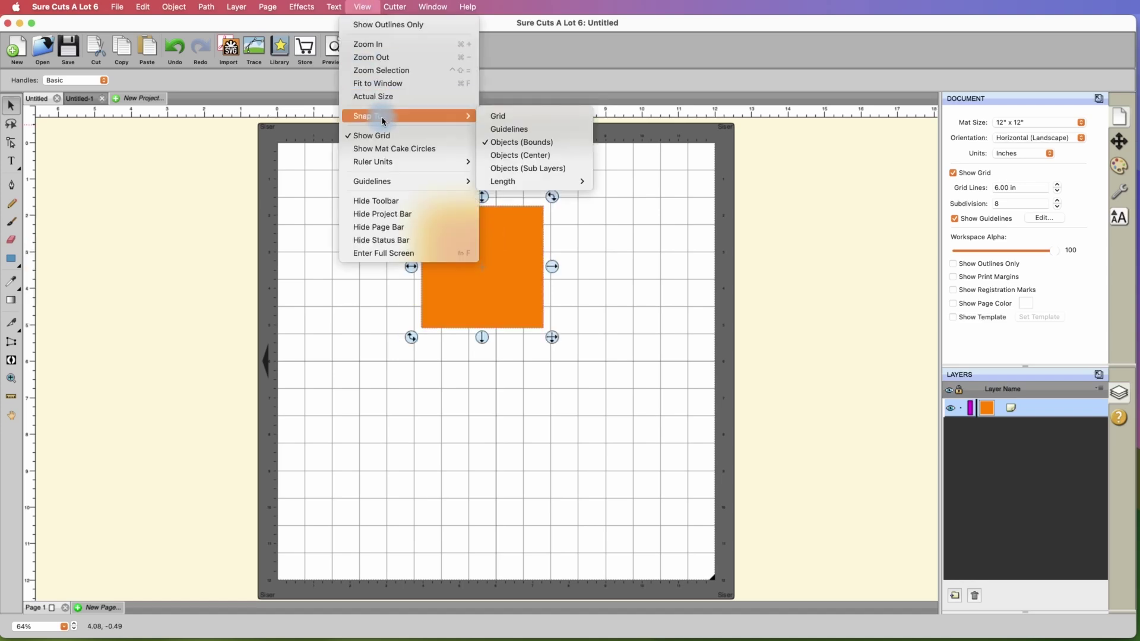
pyautogui.click(500, 116)
pyautogui.click(362, 7)
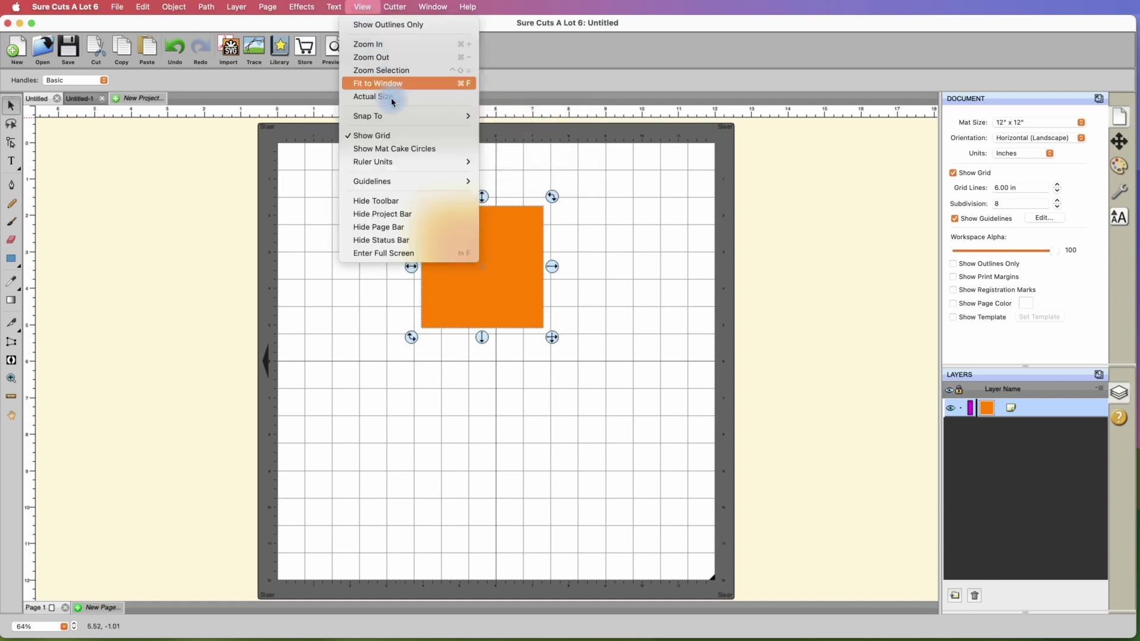
pyautogui.click(352, 7)
pyautogui.moveTo(468, 224); pyautogui.dragTo(507, 231)
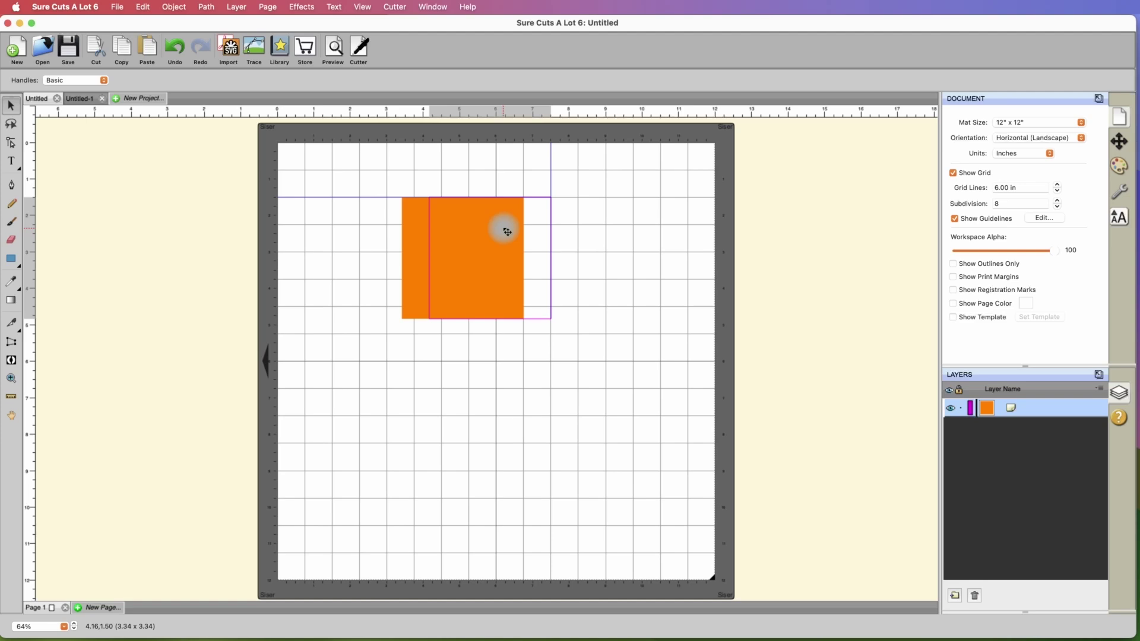
# - Drop the orange square so its top edge sits on the grid line at about 1.5 in
pyautogui.moveTo(506, 231); pyautogui.dragTo(508, 231)
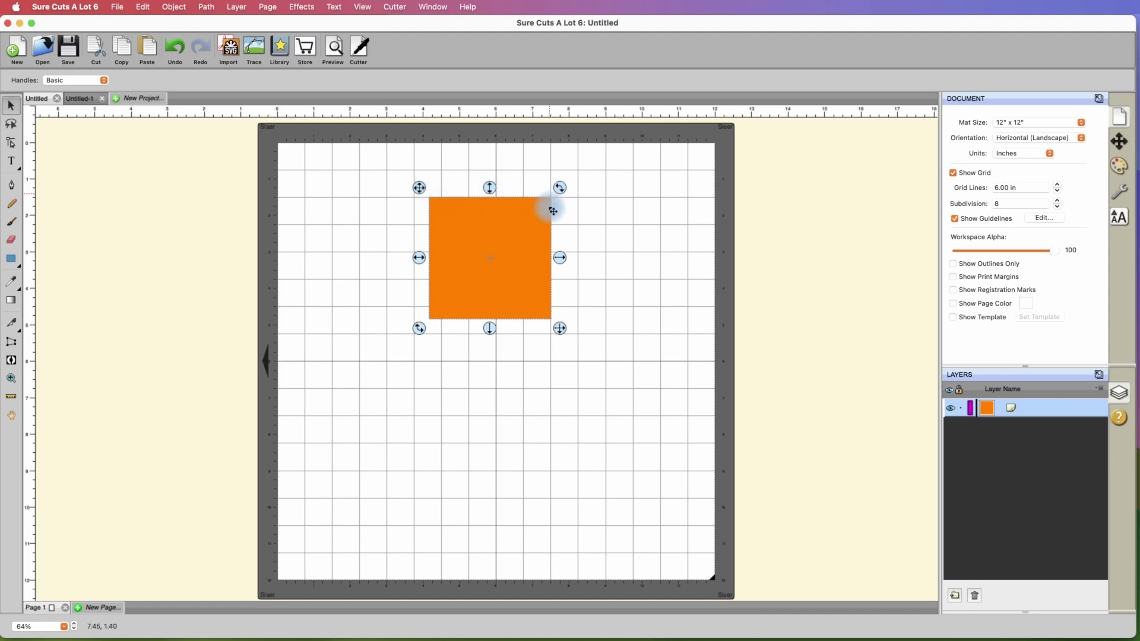
# - Copy and paste the orange square, offsetting the copy one grid cell down-right, then select both squares
pyautogui.rightClick(497, 223)
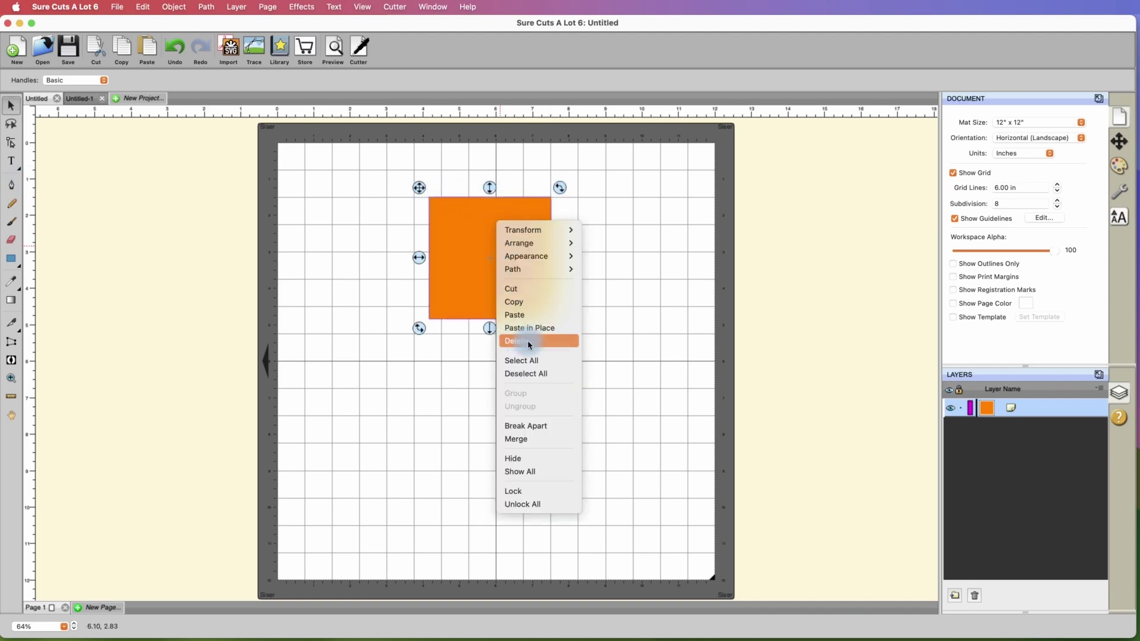
pyautogui.click(528, 308)
pyautogui.rightClick(640, 369)
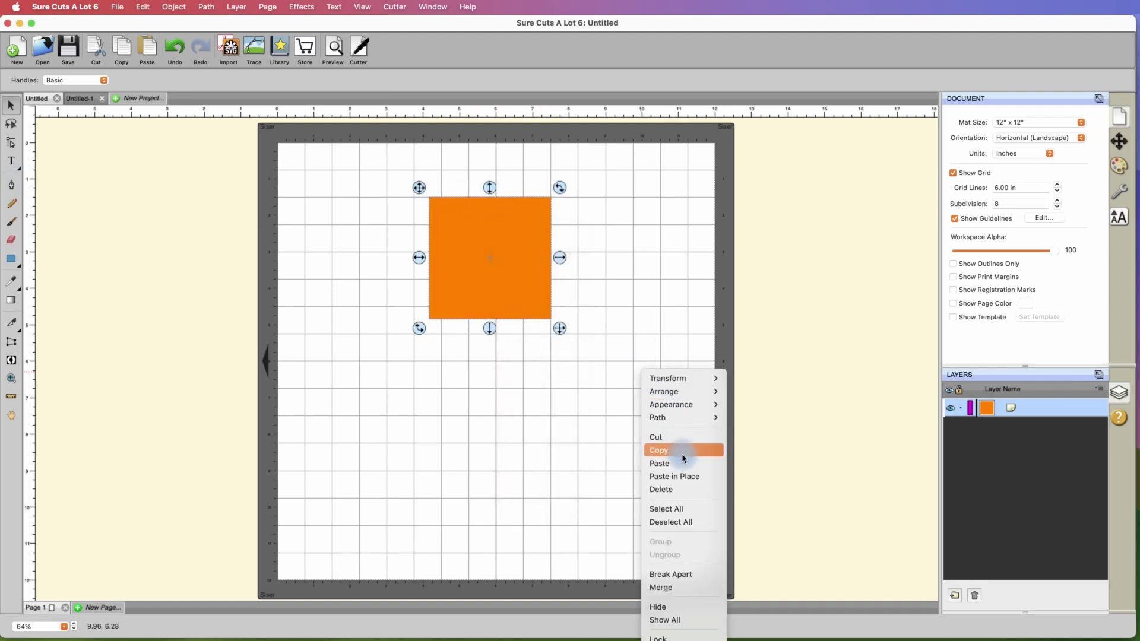
pyautogui.click(659, 463)
pyautogui.moveTo(506, 291); pyautogui.dragTo(540, 312)
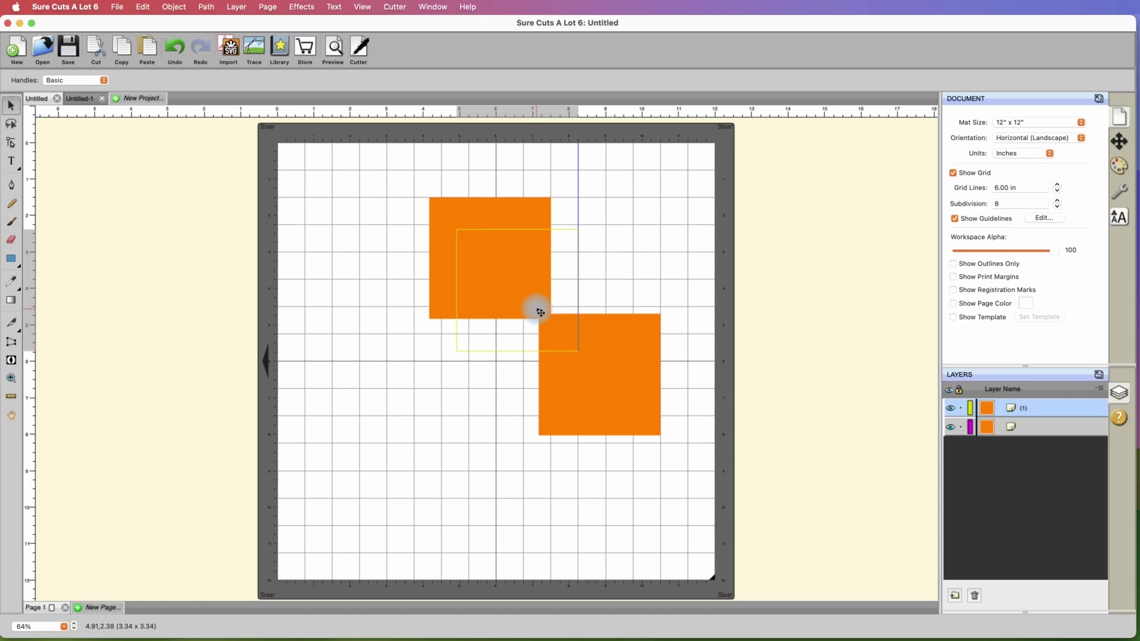
pyautogui.moveTo(540, 313); pyautogui.dragTo(539, 310)
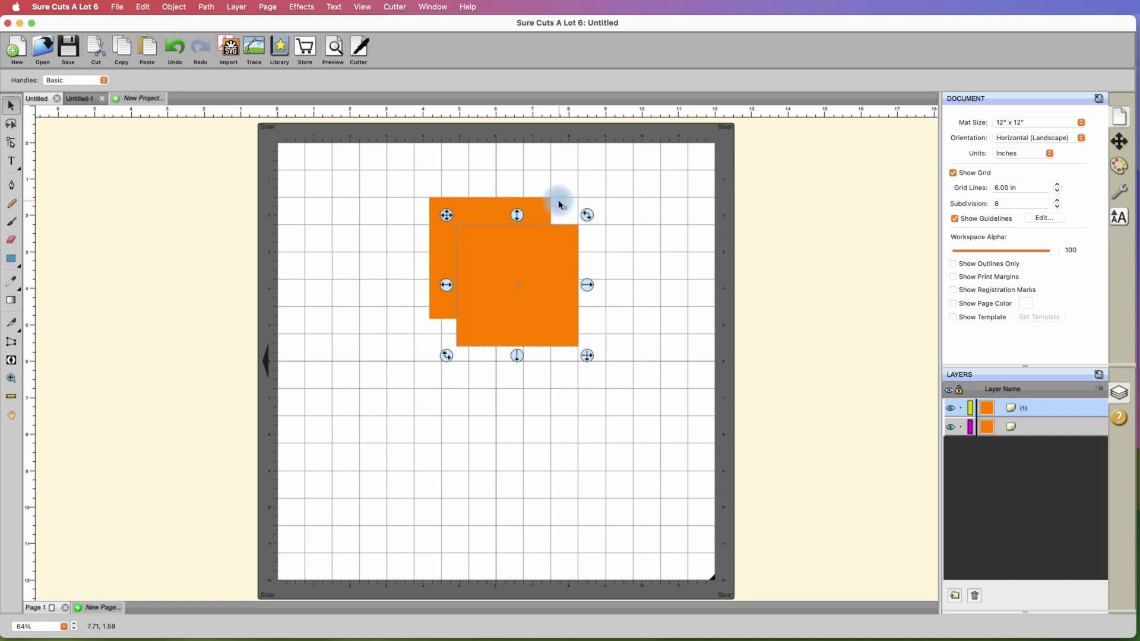
pyautogui.click(603, 262)
pyautogui.press('super+a')
# - Union the two overlapping squares with Path > Union and shift the merged shape left onto the grid
pyautogui.click(621, 339)
pyautogui.moveTo(622, 370); pyautogui.dragTo(400, 166)
pyautogui.click(208, 7)
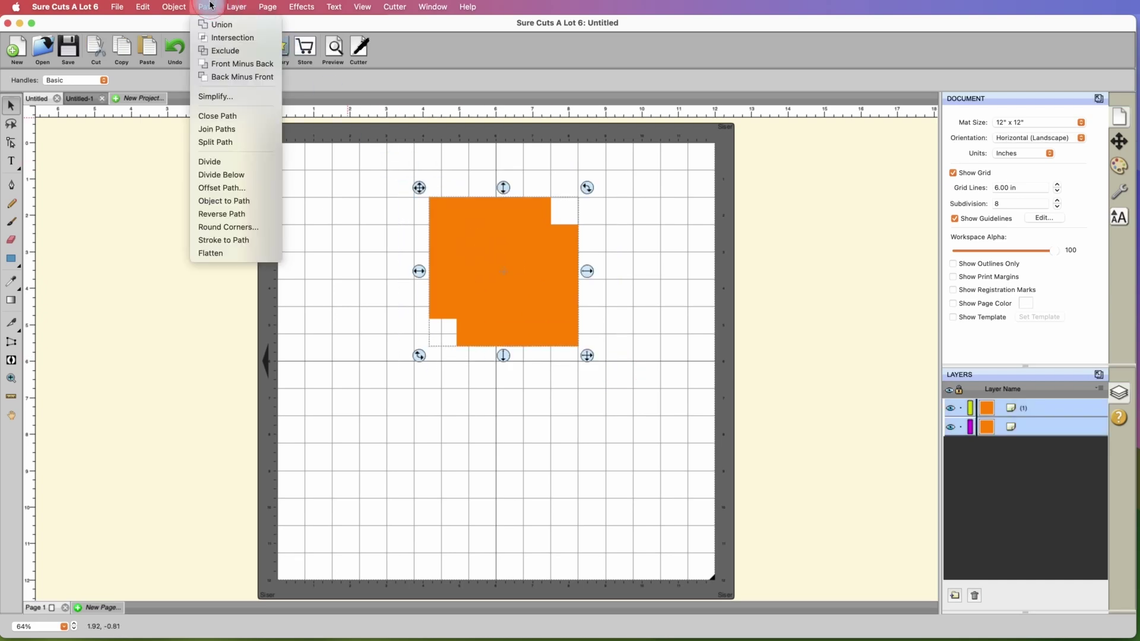
pyautogui.click(220, 25)
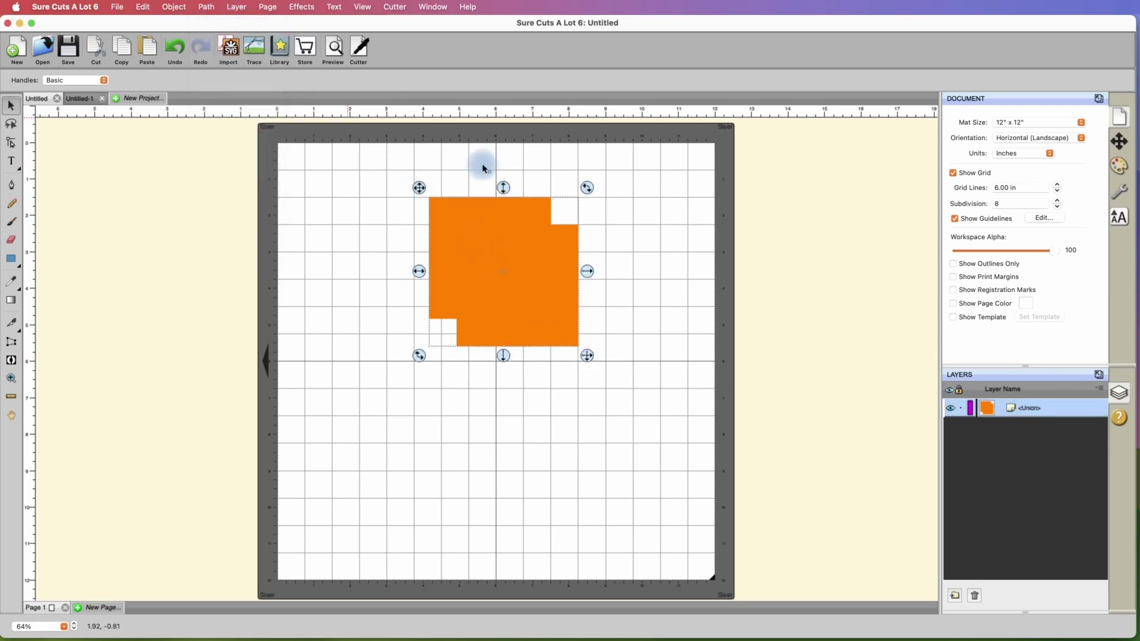
pyautogui.click(545, 264)
pyautogui.moveTo(540, 262); pyautogui.dragTo(515, 271)
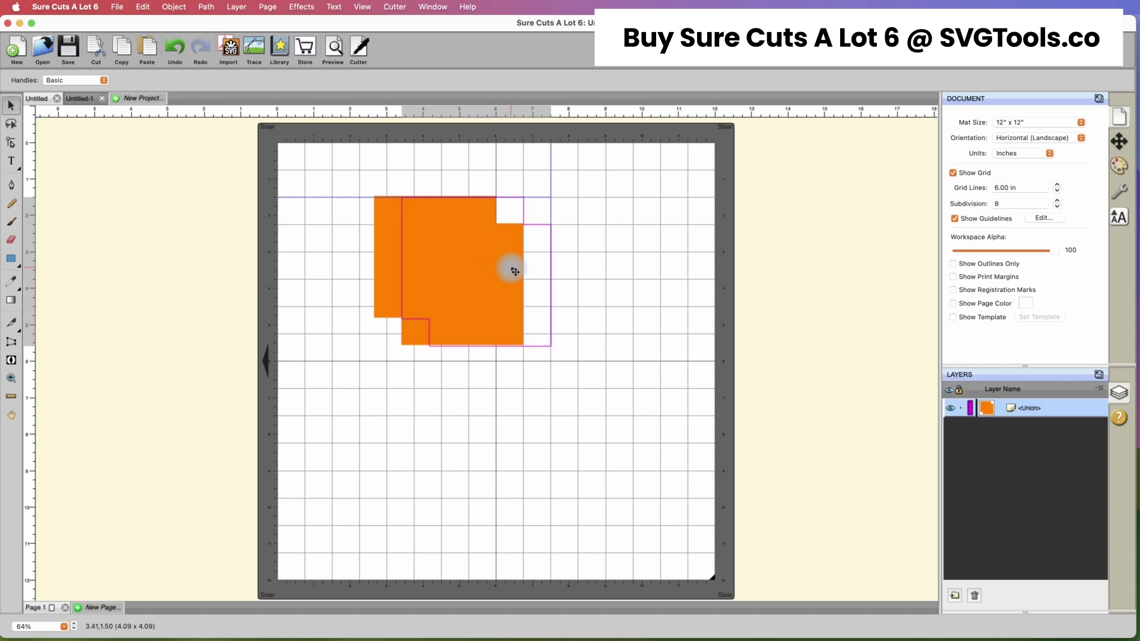
pyautogui.click(597, 271)
pyautogui.click(504, 264)
# - Copy and paste the stepped shape one cell down-right and union everything into one staircase
pyautogui.rightClick(503, 265)
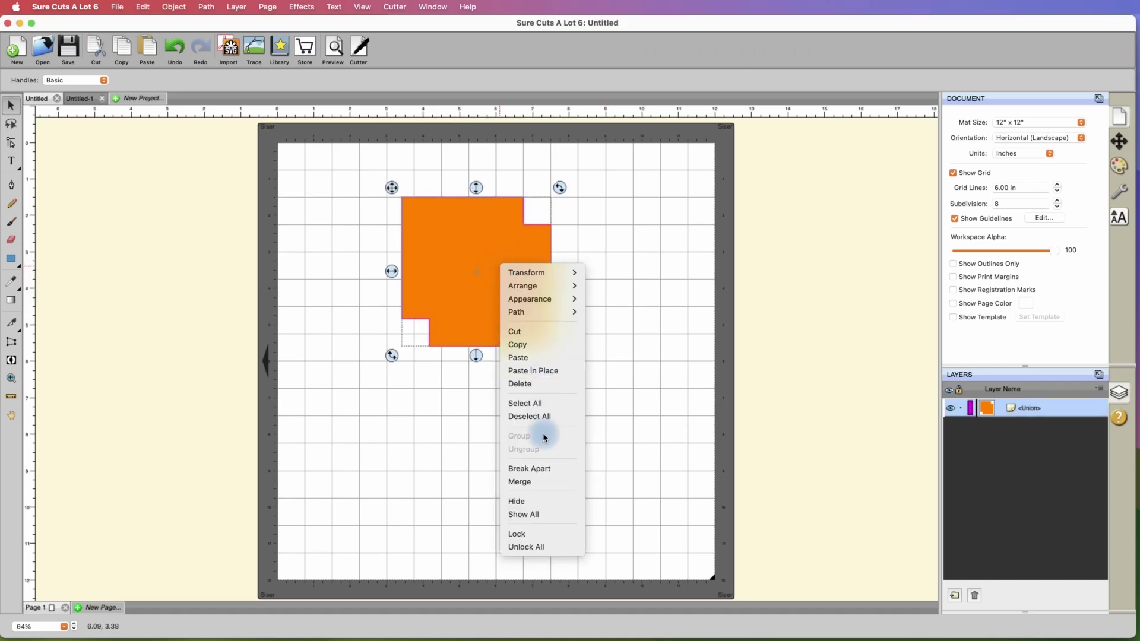
pyautogui.click(533, 346)
pyautogui.rightClick(649, 446)
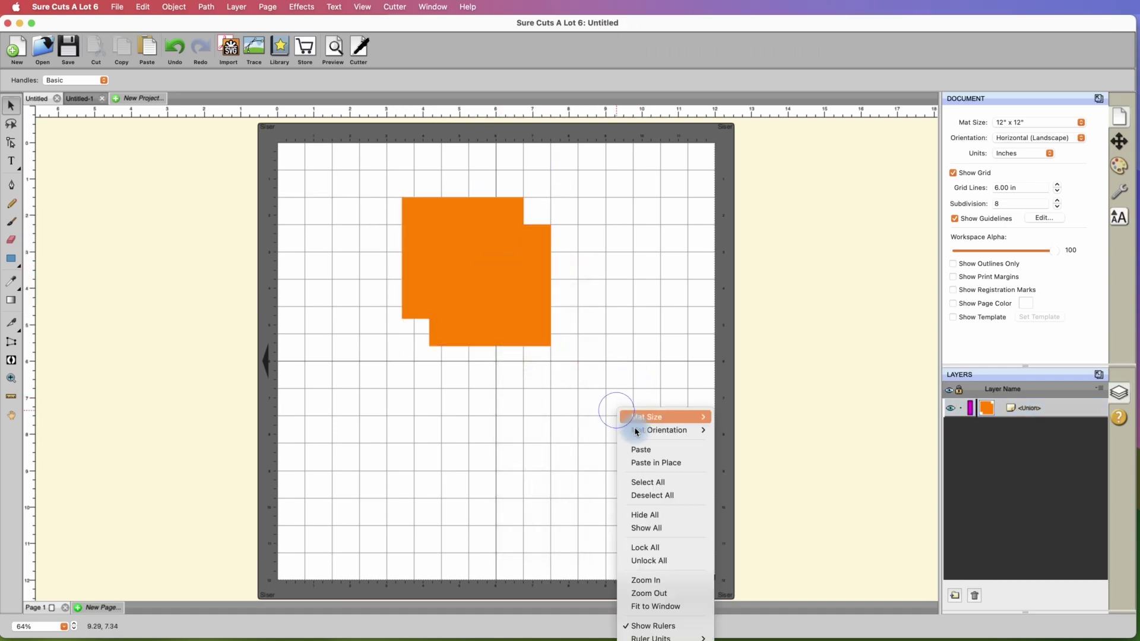
pyautogui.click(644, 449)
pyautogui.moveTo(540, 293); pyautogui.dragTo(557, 332)
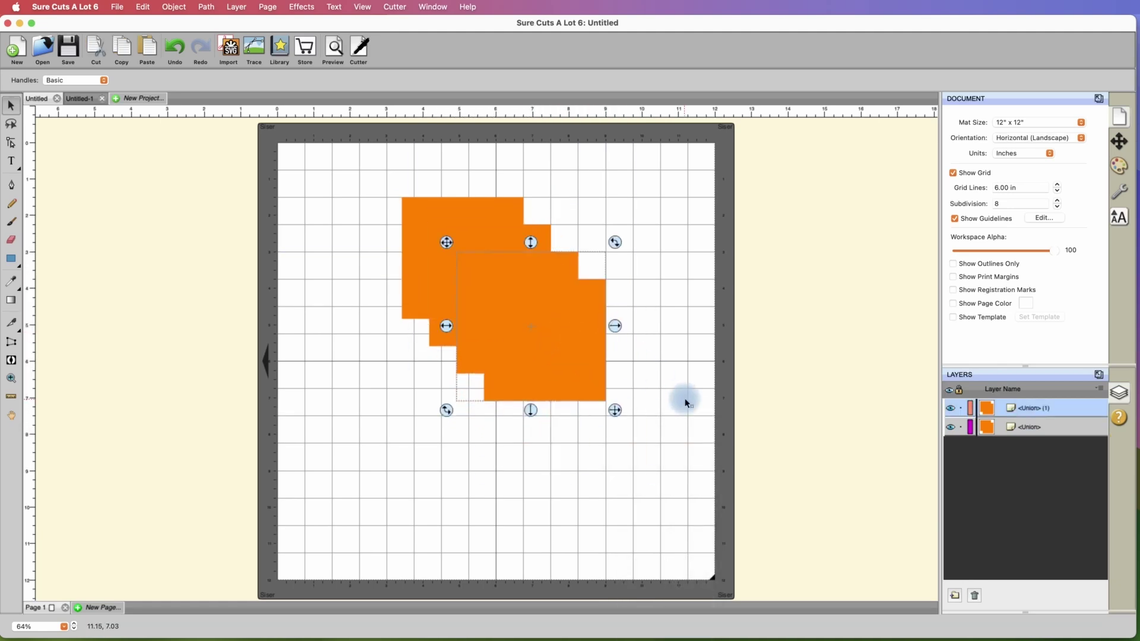
pyautogui.press('super+a')
pyautogui.press('super+shift+w')
pyautogui.click(654, 262)
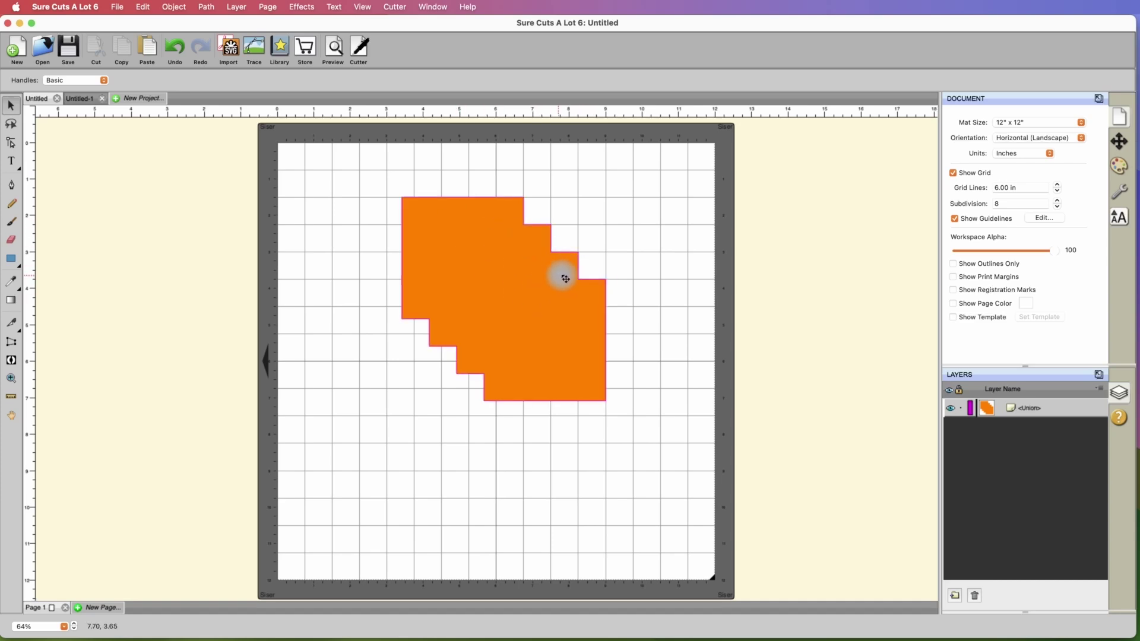
# - Experiment with grid subdivisions and spacing, ending with 20 subdivisions
pyautogui.click(1057, 208)
pyautogui.click(1057, 208)
pyautogui.click(1057, 207)
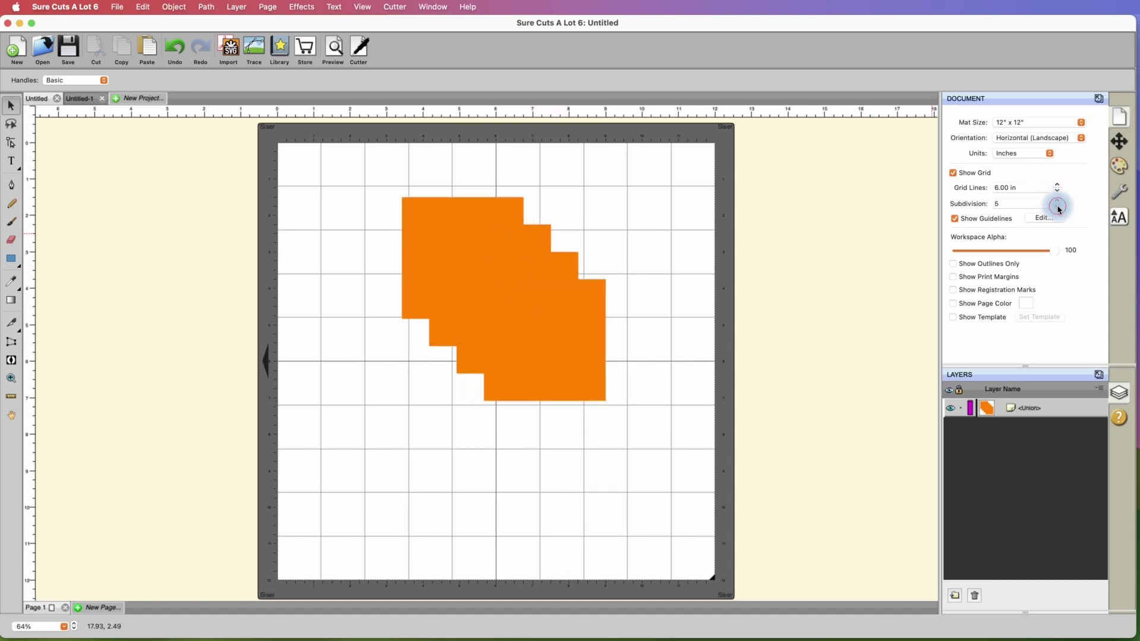
pyautogui.click(1057, 208)
pyautogui.click(1057, 207)
pyautogui.click(1057, 207)
pyautogui.click(1057, 208)
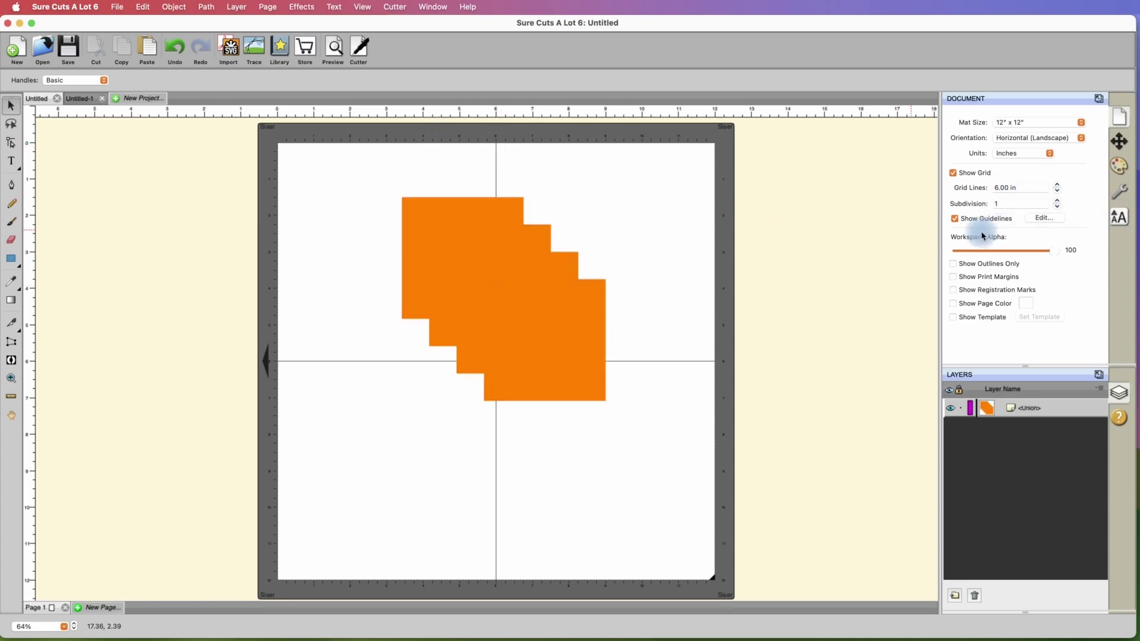
pyautogui.click(1057, 201)
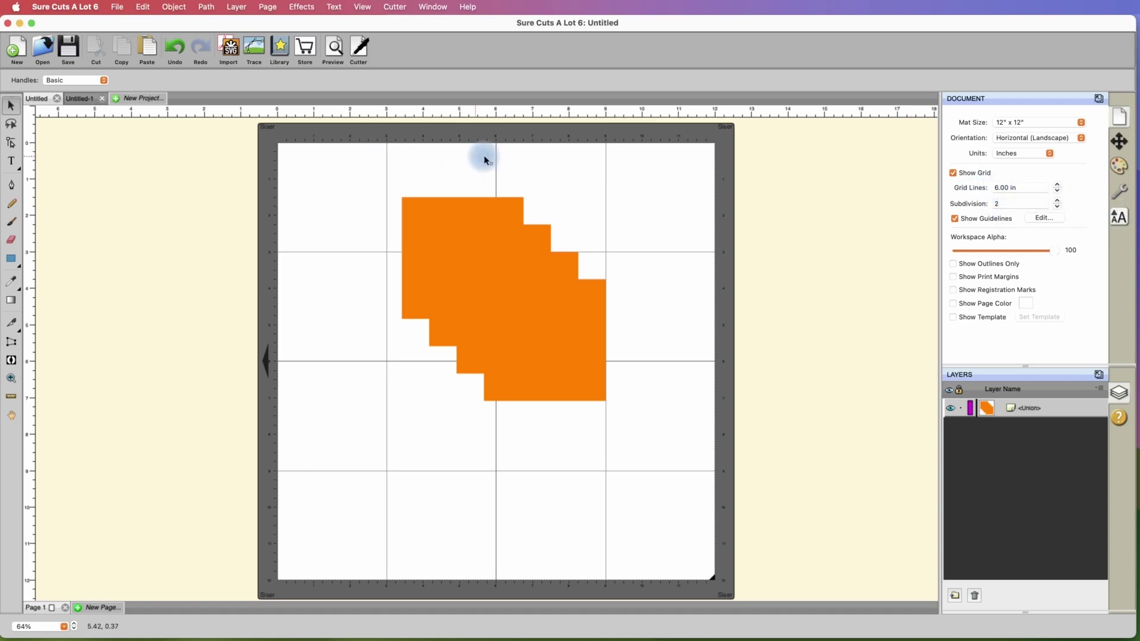
pyautogui.click(1059, 207)
pyautogui.click(1054, 190)
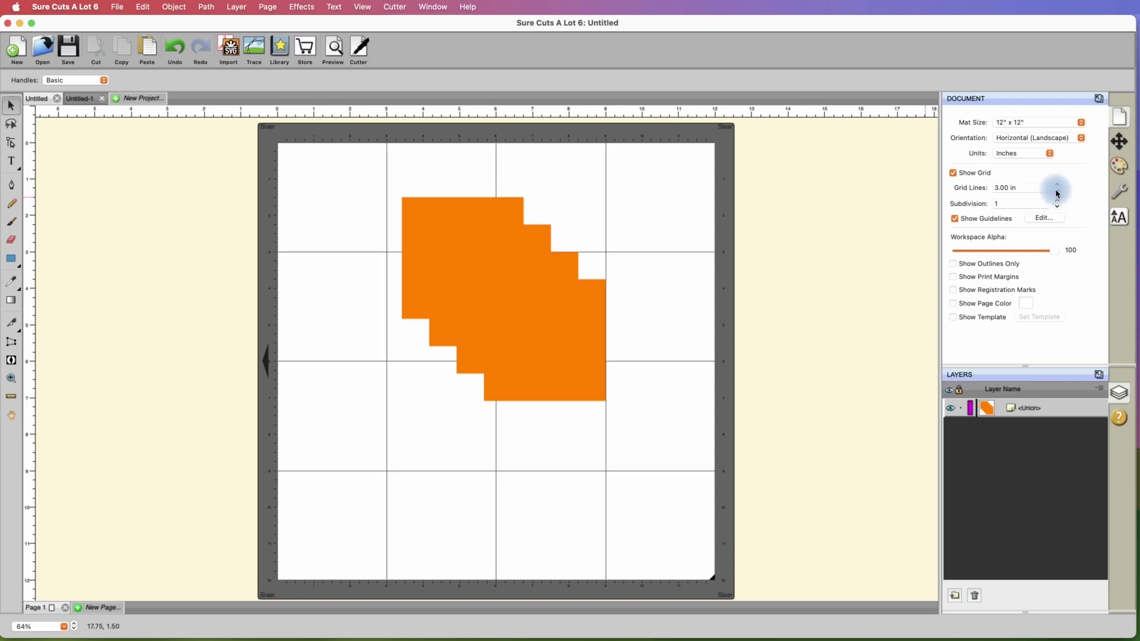
pyautogui.click(1007, 188)
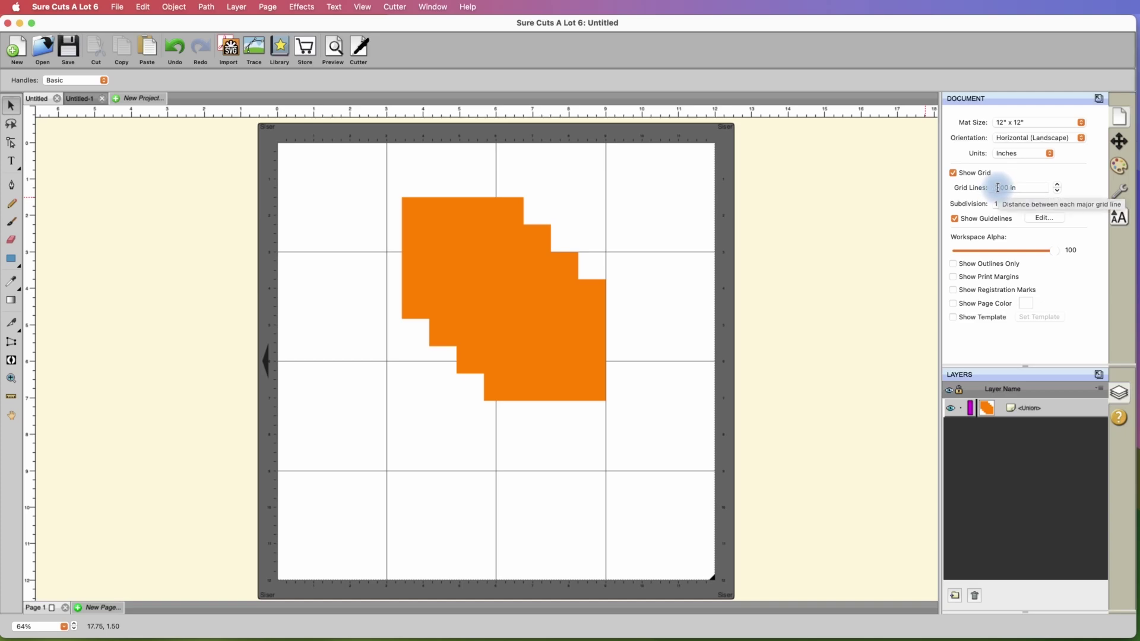
pyautogui.click(1057, 201)
pyautogui.click(1057, 201)
pyautogui.click(1057, 200)
pyautogui.click(1057, 201)
pyautogui.click(1057, 202)
pyautogui.click(1057, 202)
pyautogui.click(1057, 202)
pyautogui.click(1057, 202)
pyautogui.click(1057, 202)
pyautogui.click(1057, 202)
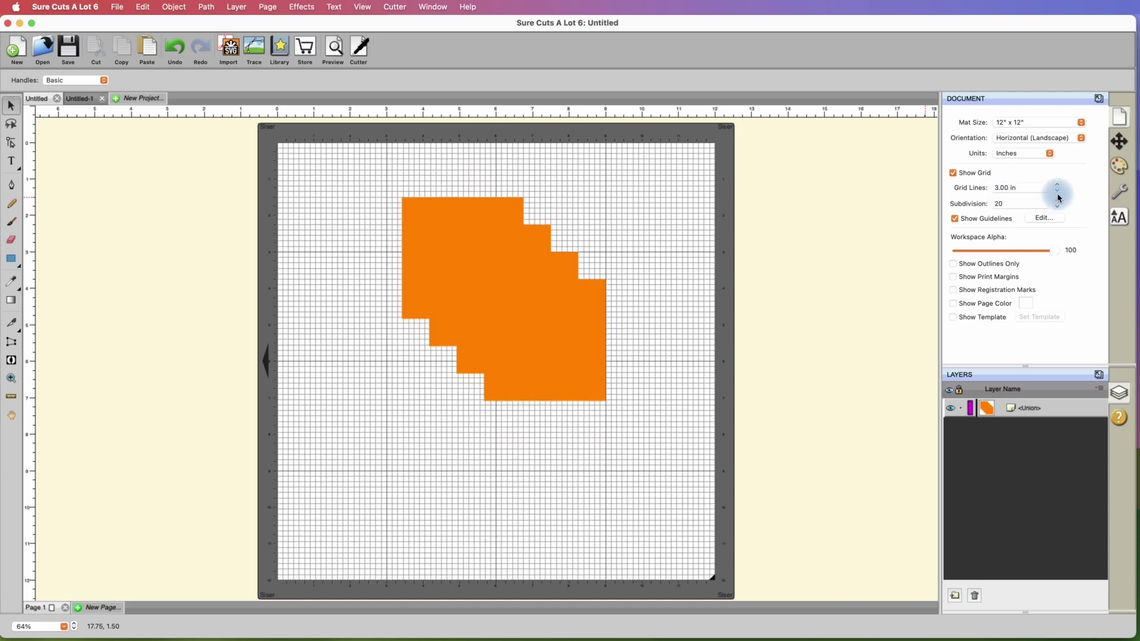
# - Step the major grid spacing up to 12.00 in and shift the staircase shape up-left onto the grid
pyautogui.click(1057, 192)
pyautogui.click(1058, 193)
pyautogui.click(1059, 187)
pyautogui.click(1059, 187)
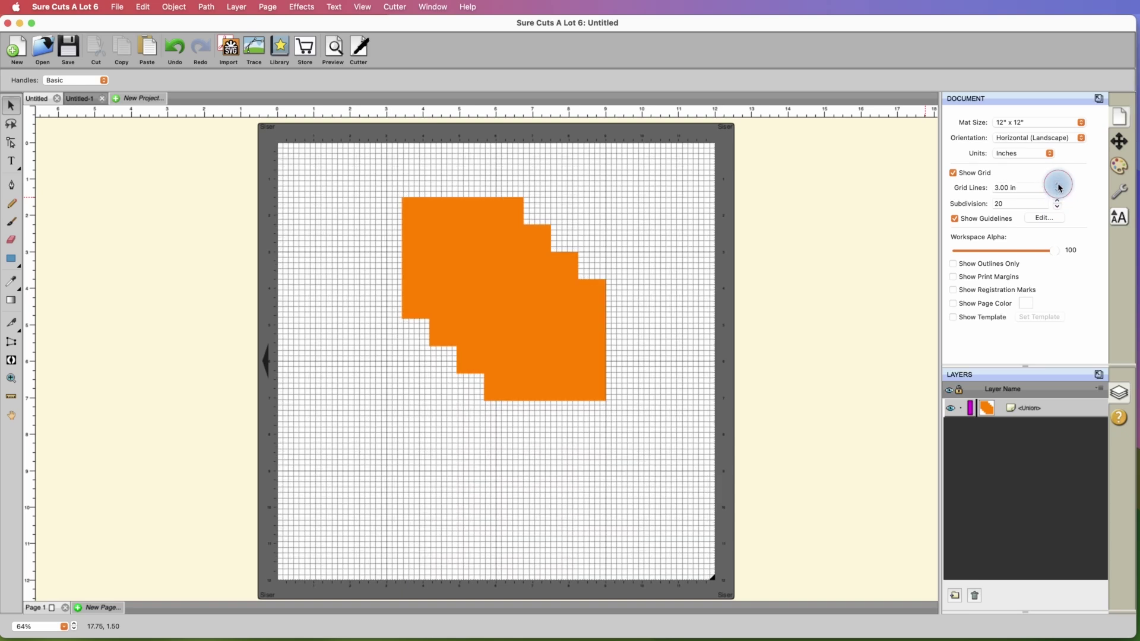
pyautogui.click(1060, 188)
pyautogui.click(1059, 188)
pyautogui.click(1059, 187)
pyautogui.click(1059, 186)
pyautogui.click(1059, 186)
pyautogui.click(1059, 186)
pyautogui.click(1059, 186)
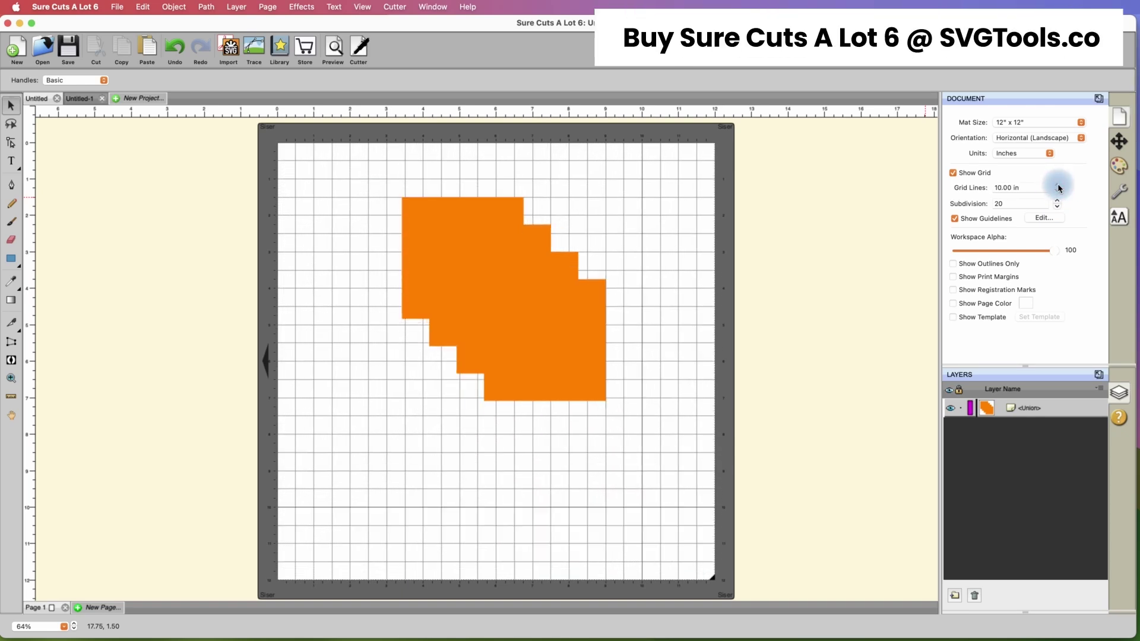
pyautogui.click(1058, 186)
pyautogui.click(1058, 187)
pyautogui.moveTo(560, 301); pyautogui.dragTo(545, 289)
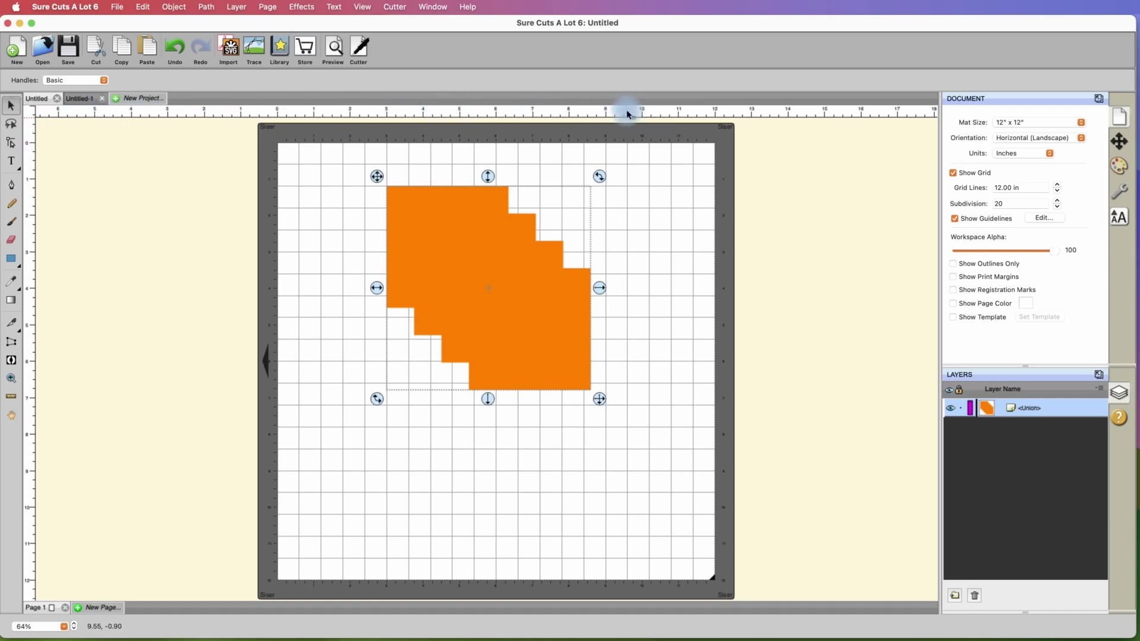
# - Add horizontal and vertical guidelines, remove all of them in the guidelines editor, then select the orange shape
pyautogui.moveTo(627, 112); pyautogui.dragTo(624, 418)
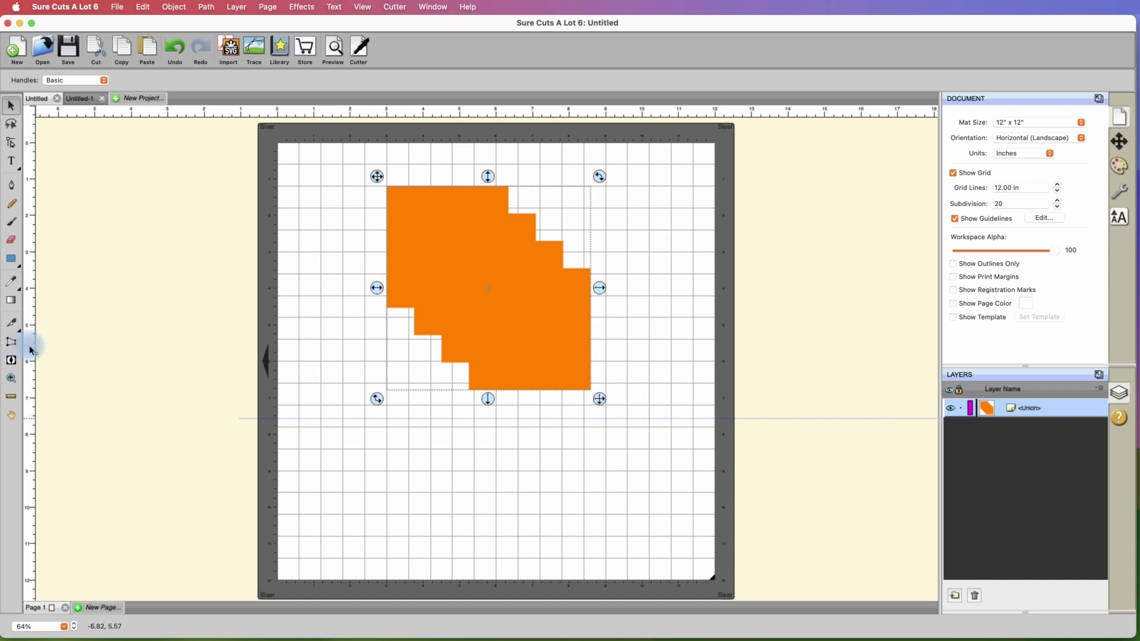
pyautogui.moveTo(30, 359); pyautogui.dragTo(345, 362)
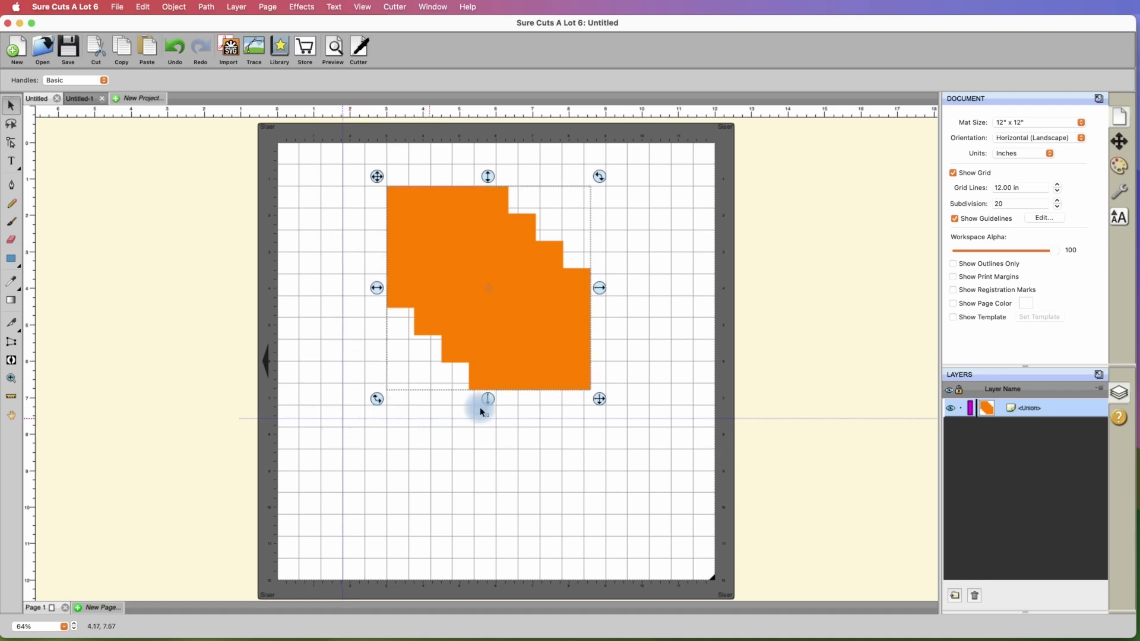
pyautogui.click(1046, 219)
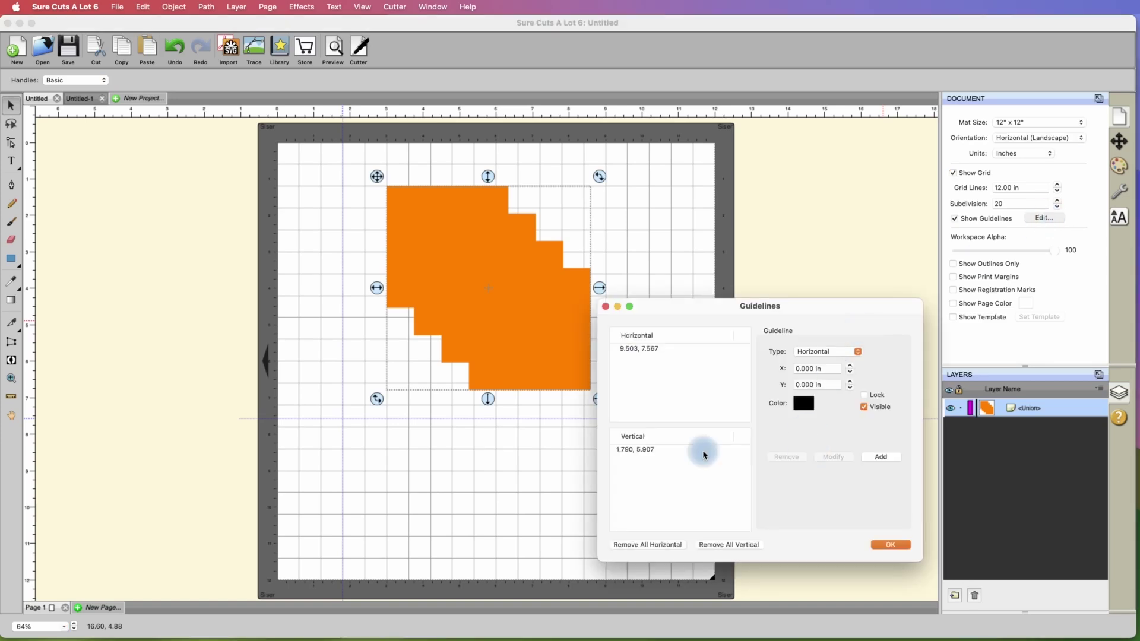
pyautogui.click(638, 545)
pyautogui.click(716, 547)
pyautogui.click(570, 349)
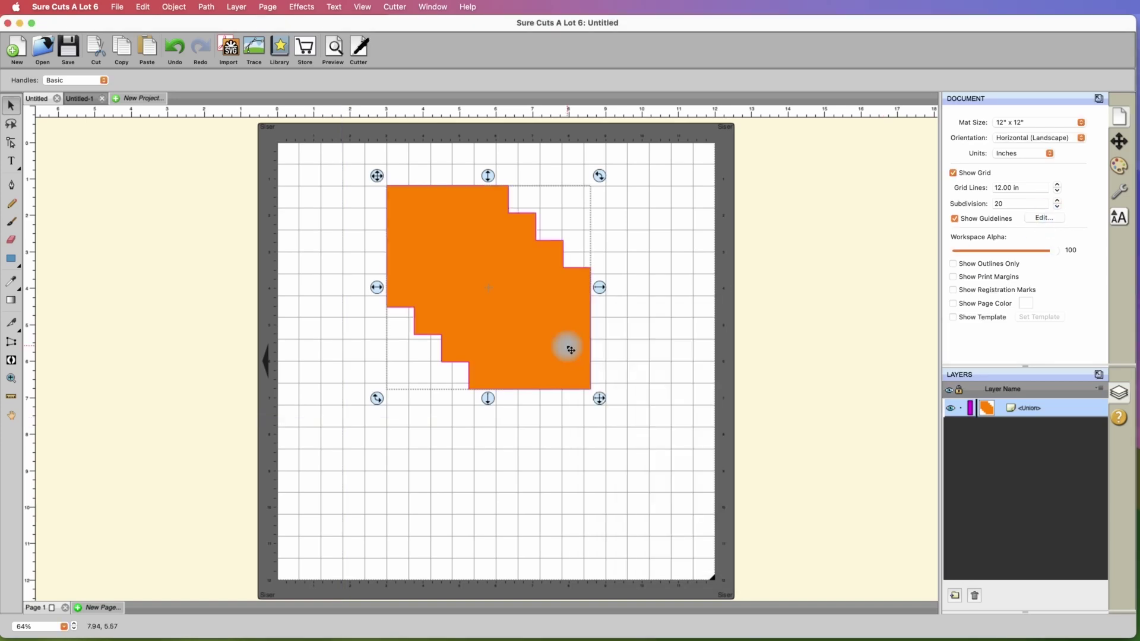
# - Delete the orange stepped shape and draw a large circle on the mat with the Circle tool
pyautogui.press('Delete')
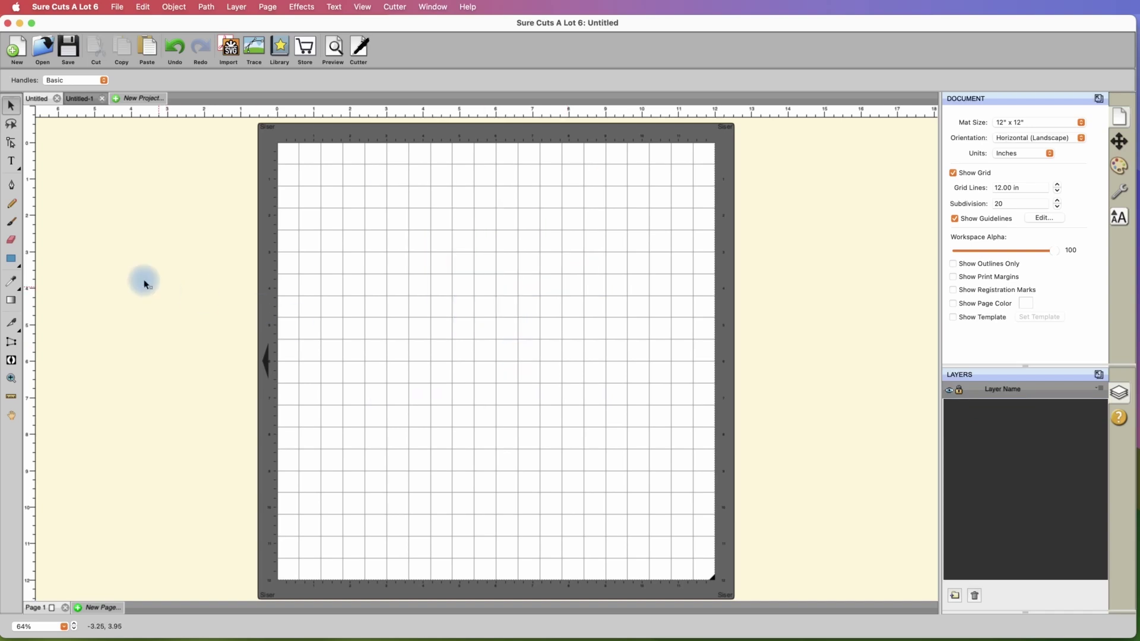
pyautogui.click(13, 261)
pyautogui.click(14, 262)
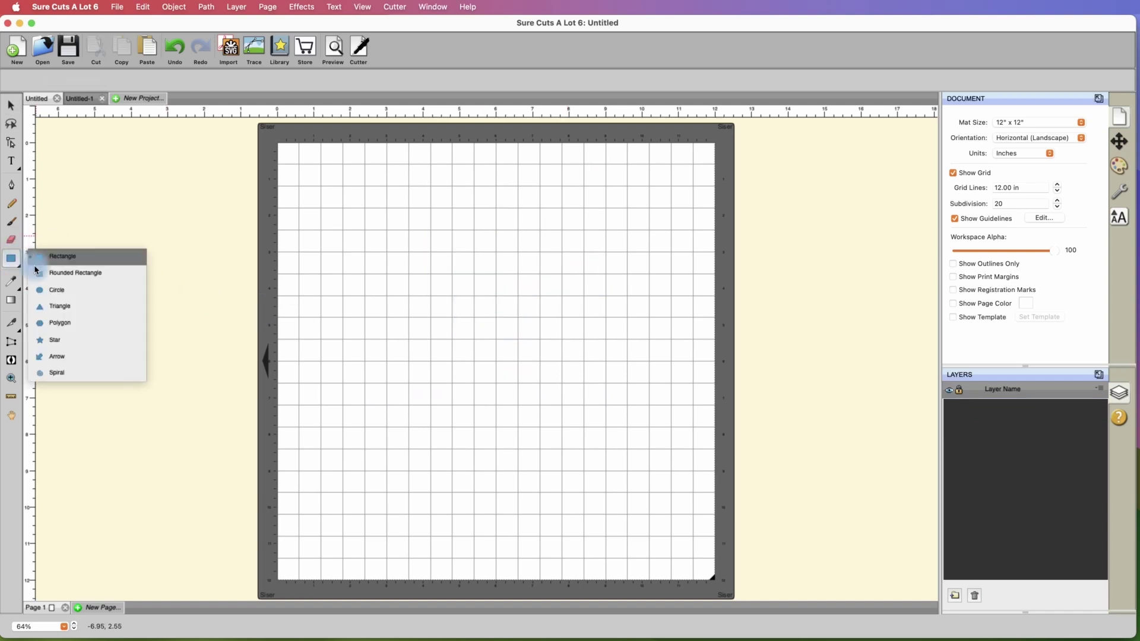
pyautogui.click(61, 288)
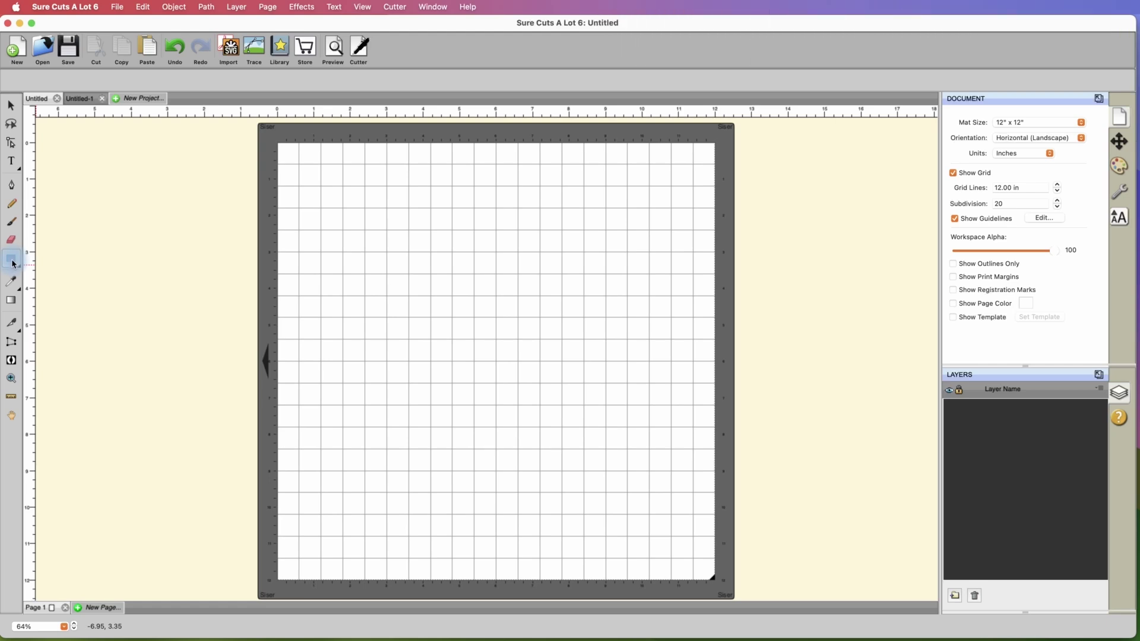
pyautogui.click(13, 263)
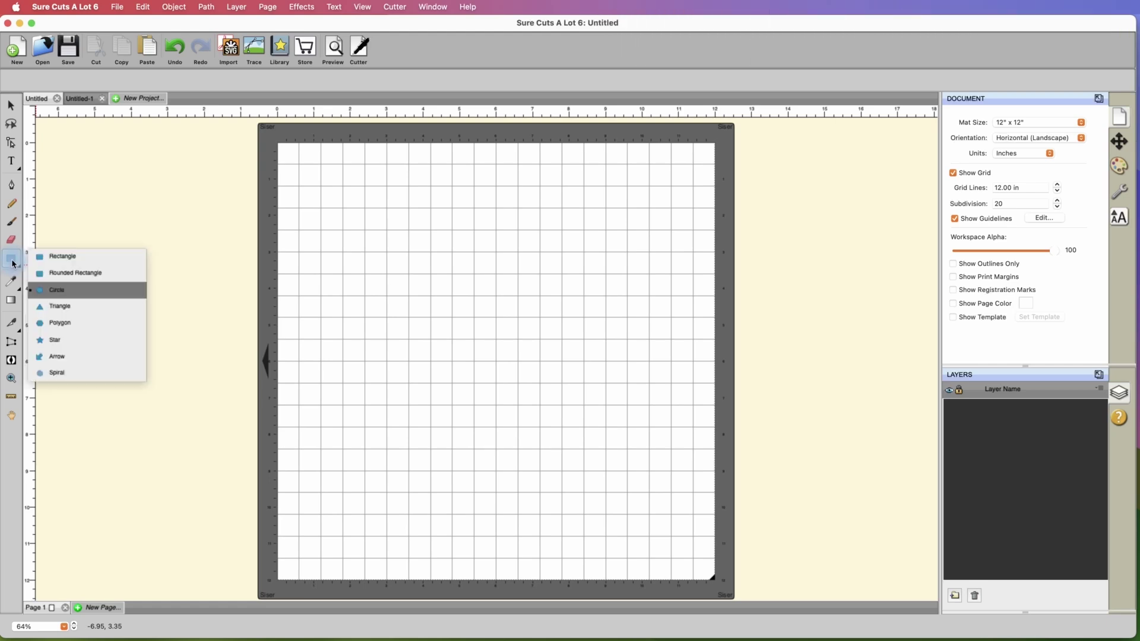
pyautogui.press('Up')
pyautogui.press('Up')
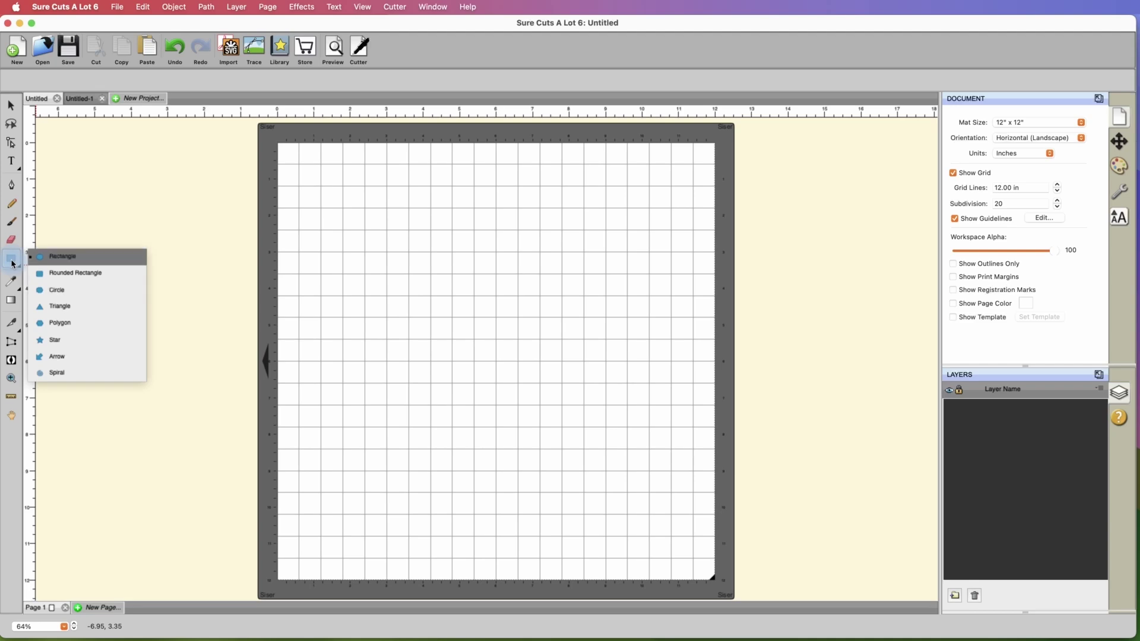
pyautogui.click(61, 297)
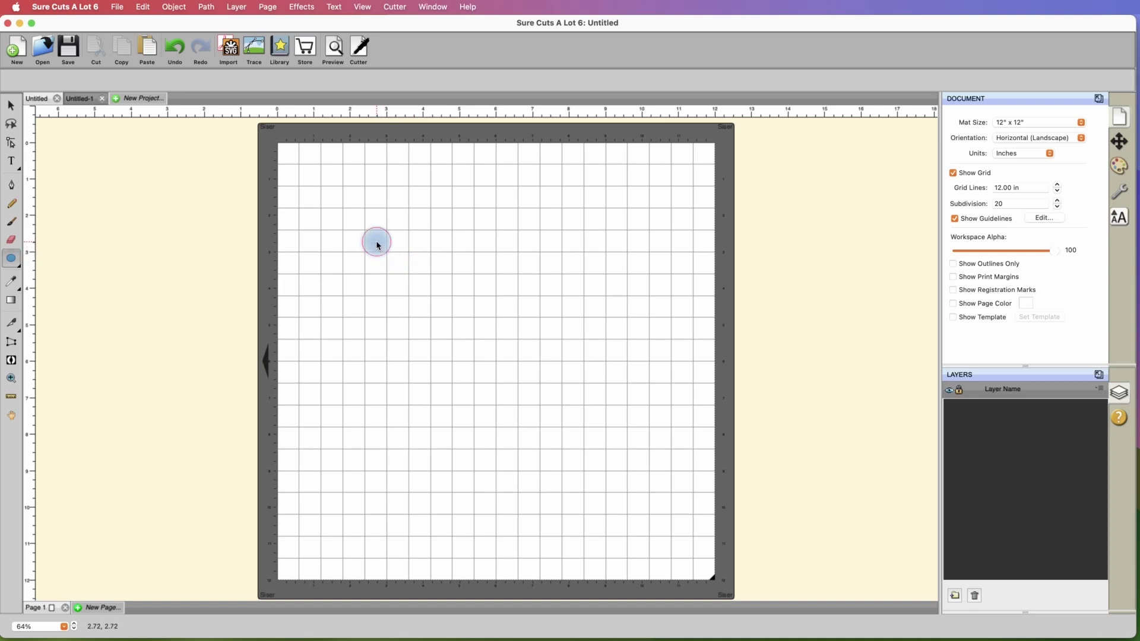
pyautogui.moveTo(376, 243); pyautogui.dragTo(396, 265)
pyautogui.moveTo(488, 279); pyautogui.dragTo(564, 373)
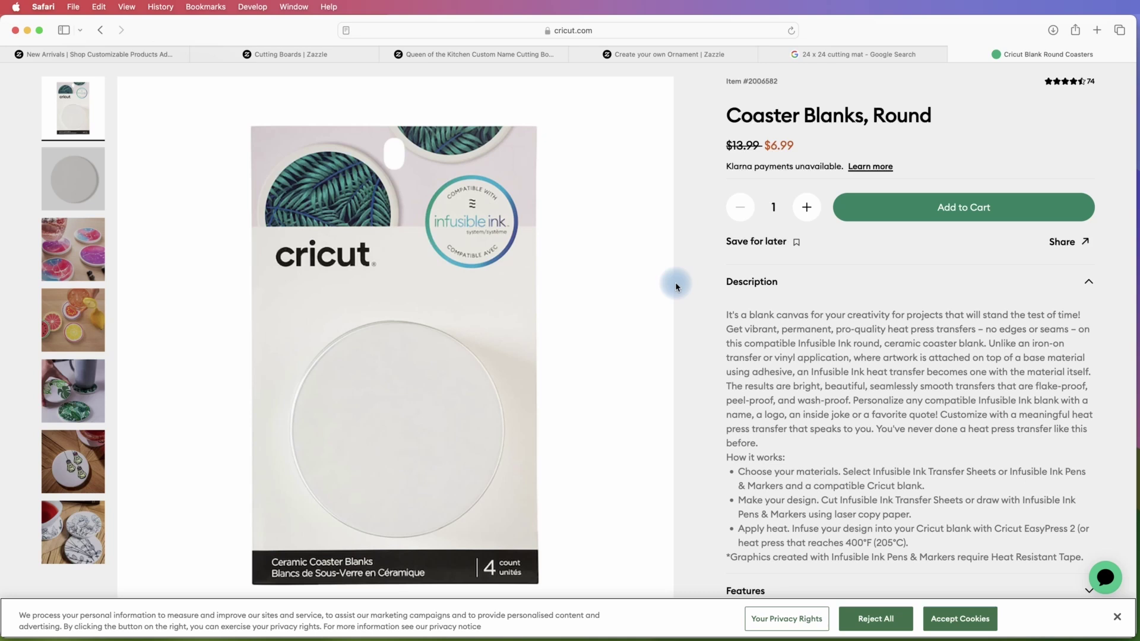
# - Scroll the cricut.com Coaster Blanks, Round page and expand its Features section
pyautogui.scroll(-5, 776, 319)
pyautogui.scroll(3, 807, 336)
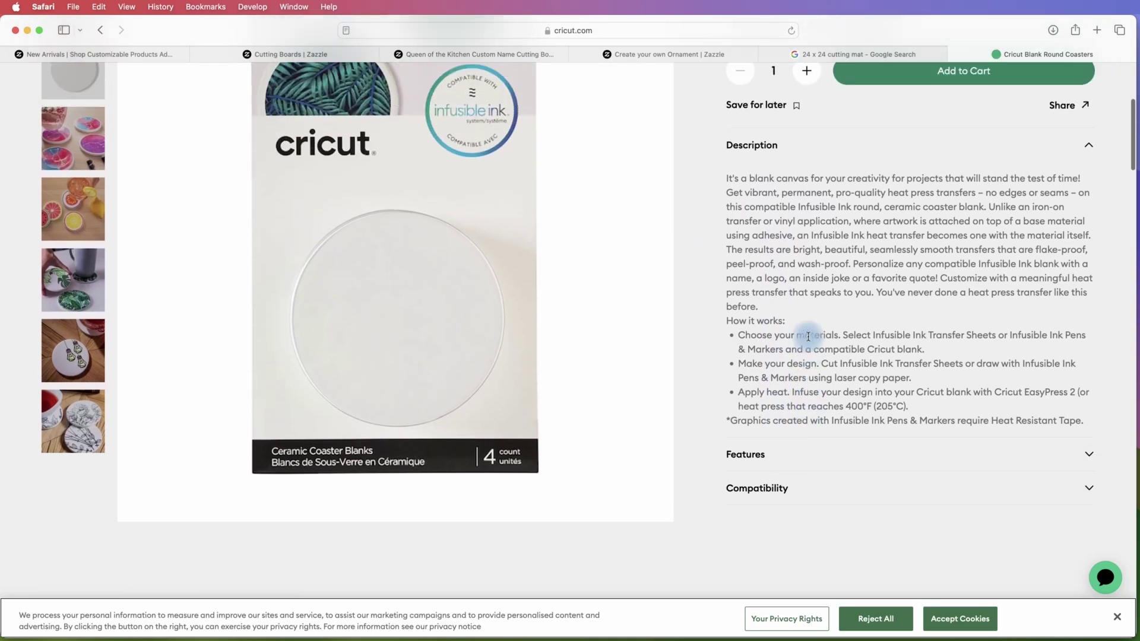
pyautogui.scroll(-1, 808, 337)
pyautogui.click(790, 463)
pyautogui.scroll(-2, 788, 445)
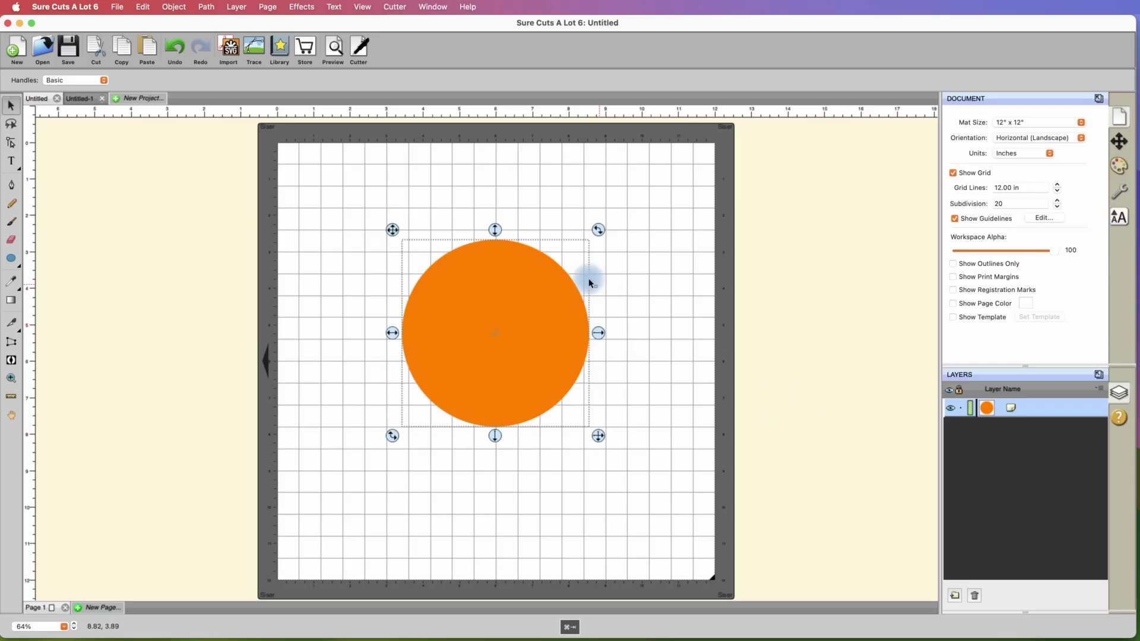
# - Resize the circle proportionally to 3.6 in wide and centre it horizontally on the mat
pyautogui.moveTo(529, 301); pyautogui.dragTo(531, 300)
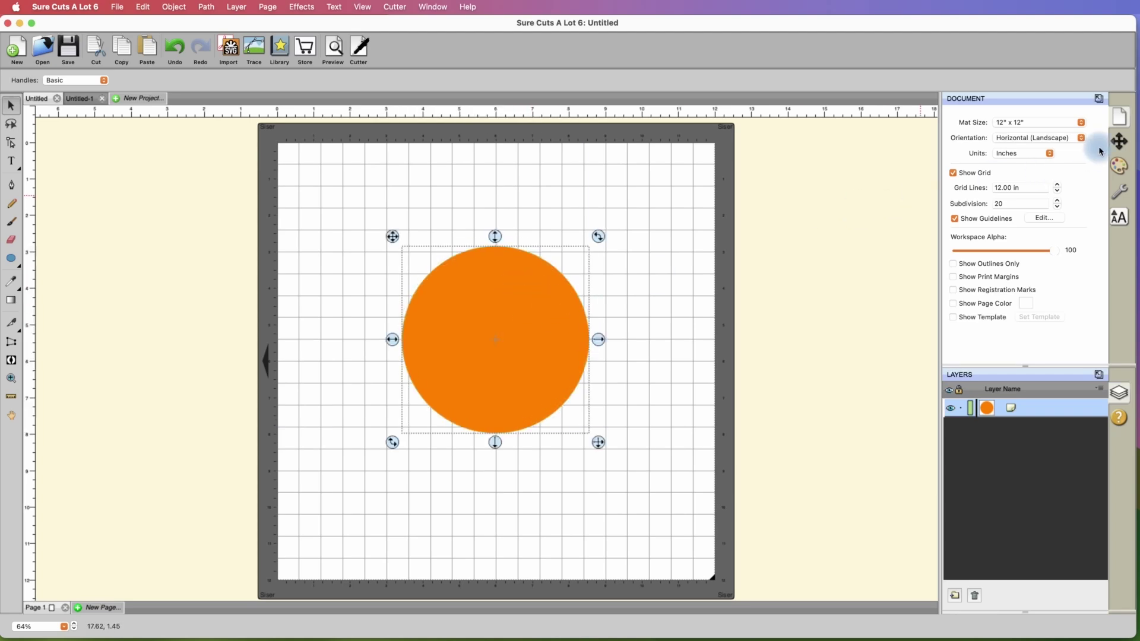
pyautogui.click(1118, 142)
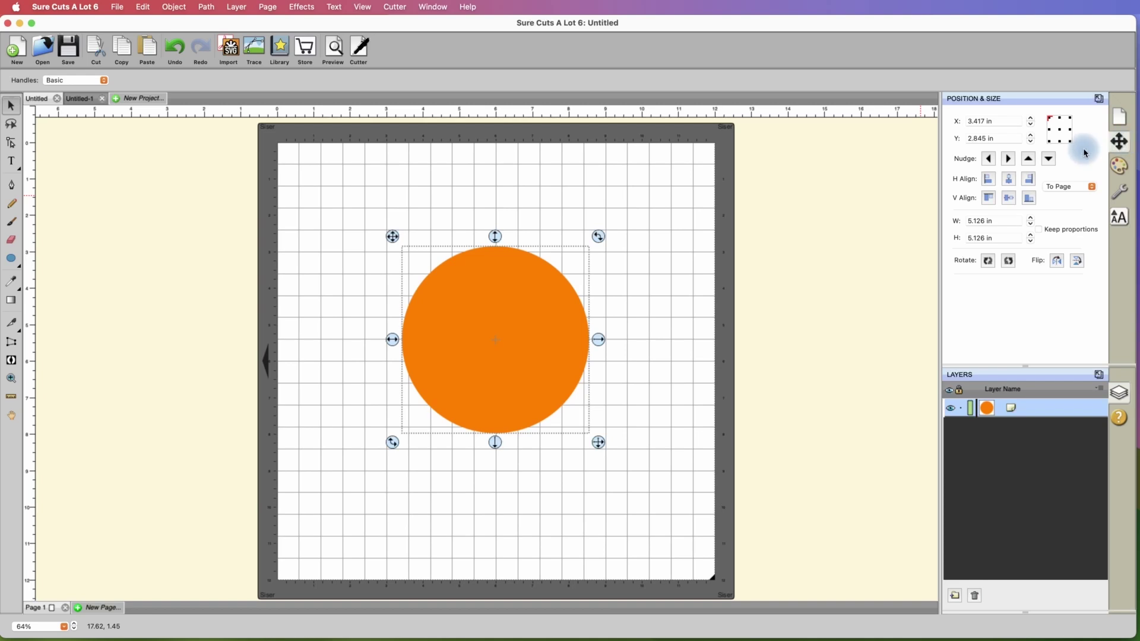
pyautogui.click(1039, 229)
pyautogui.click(996, 221)
pyautogui.write('3.6')
pyautogui.press('Return')
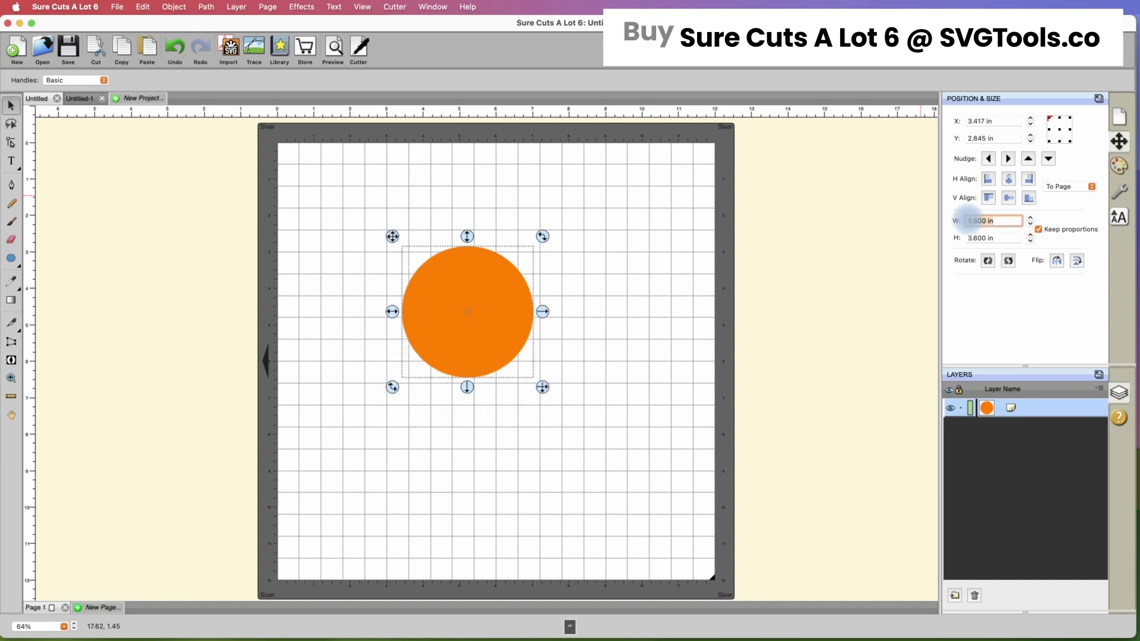
pyautogui.moveTo(494, 288); pyautogui.dragTo(518, 300)
pyautogui.click(1120, 117)
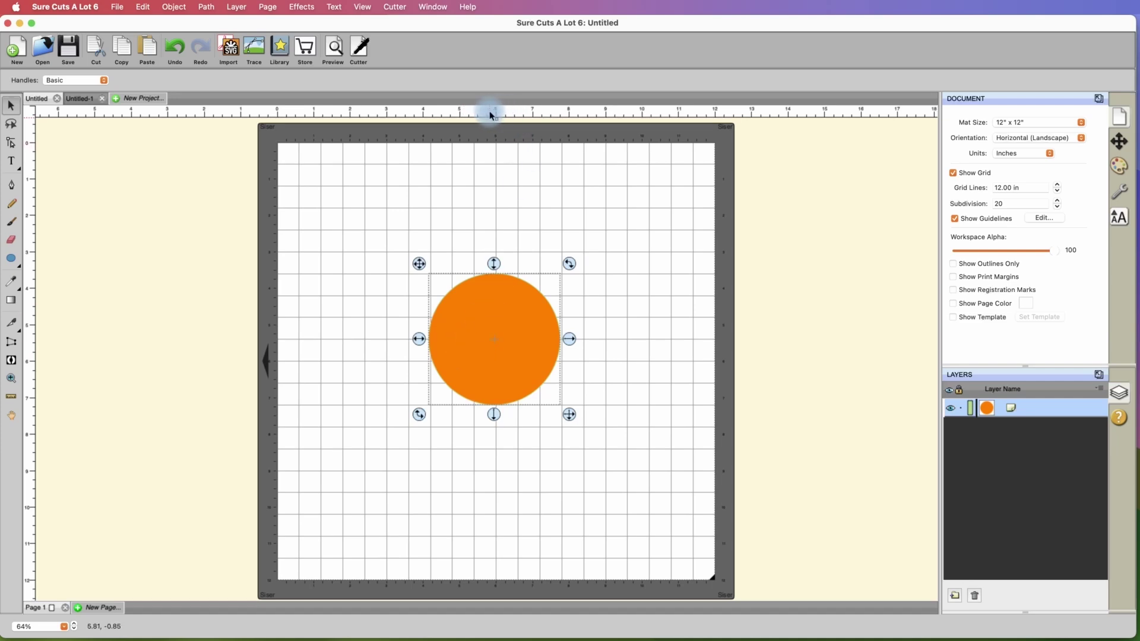
# - Drag a horizontal guideline from the top ruler to about 6 in, across the circle
pyautogui.moveTo(490, 115); pyautogui.dragTo(502, 370)
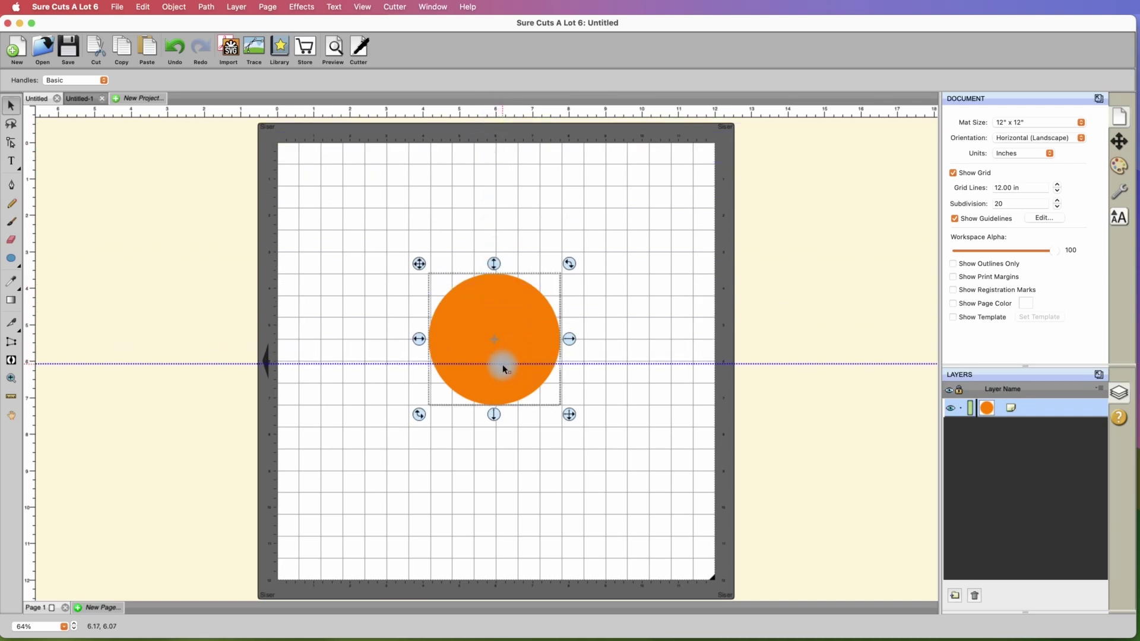
pyautogui.moveTo(502, 369); pyautogui.dragTo(503, 367)
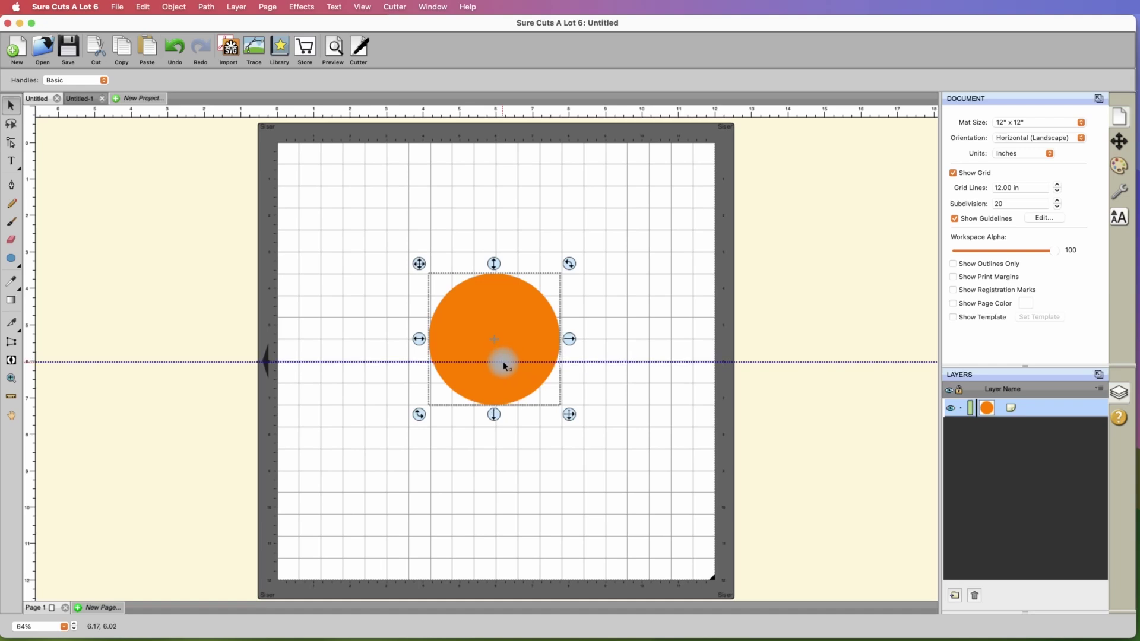
pyautogui.moveTo(503, 366); pyautogui.dragTo(503, 365)
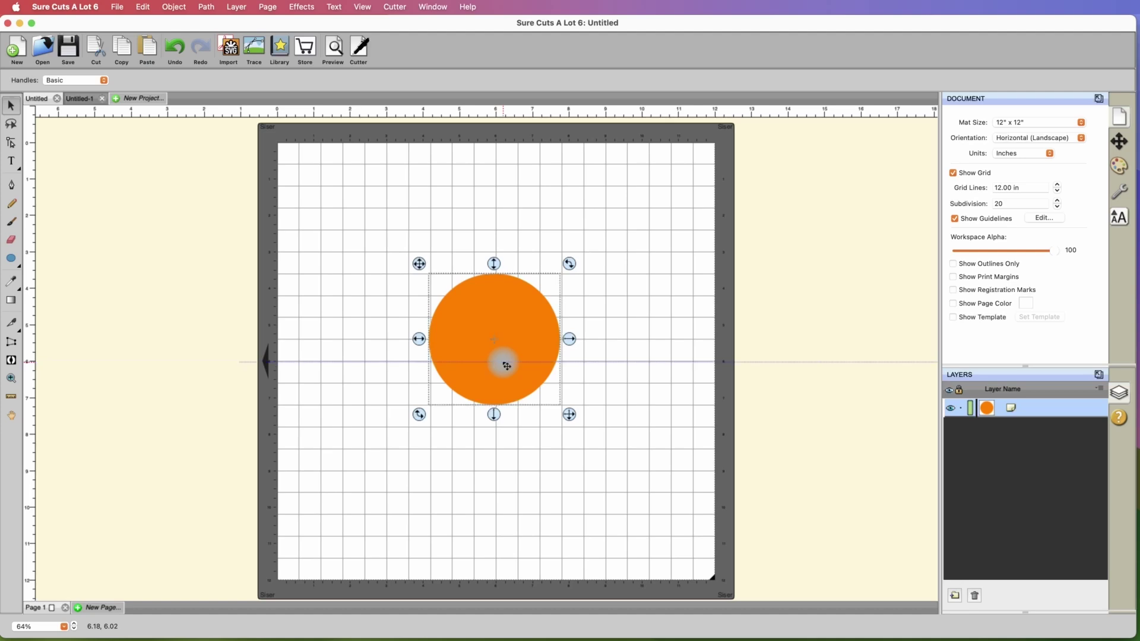
# - Type the text 'J&M' above the circle and select it as an object
pyautogui.click(11, 162)
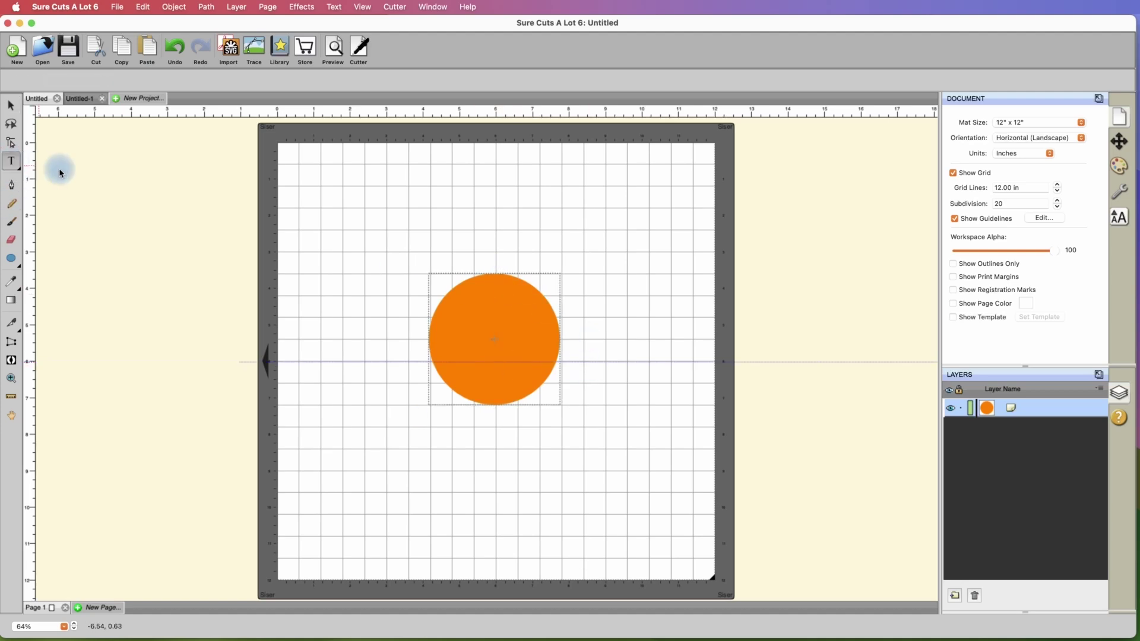
pyautogui.click(494, 225)
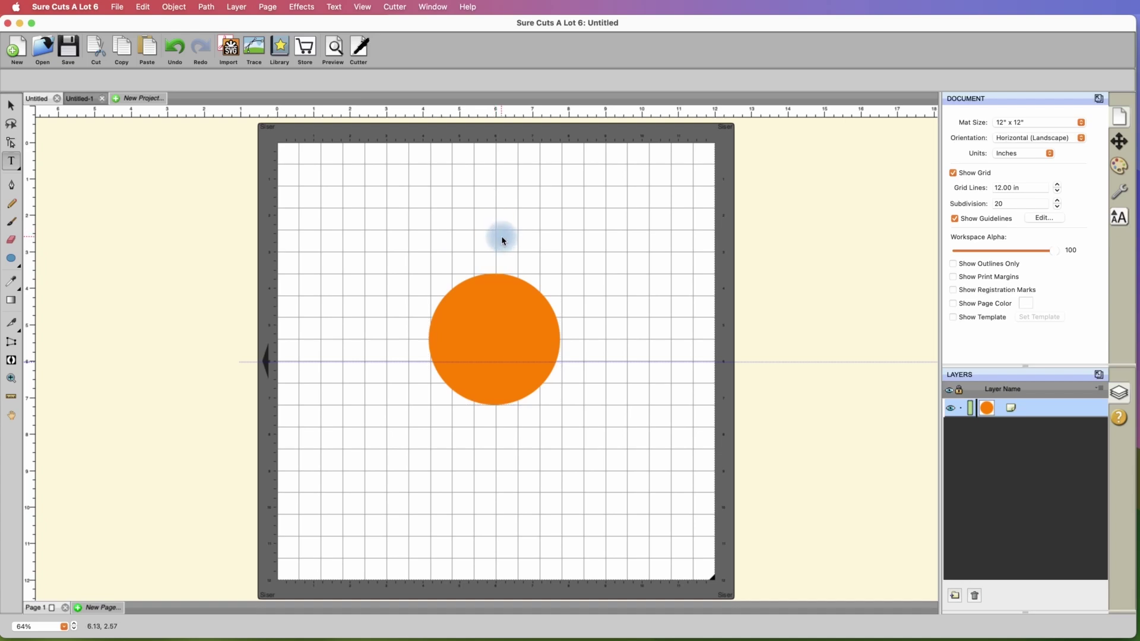
pyautogui.write('J')
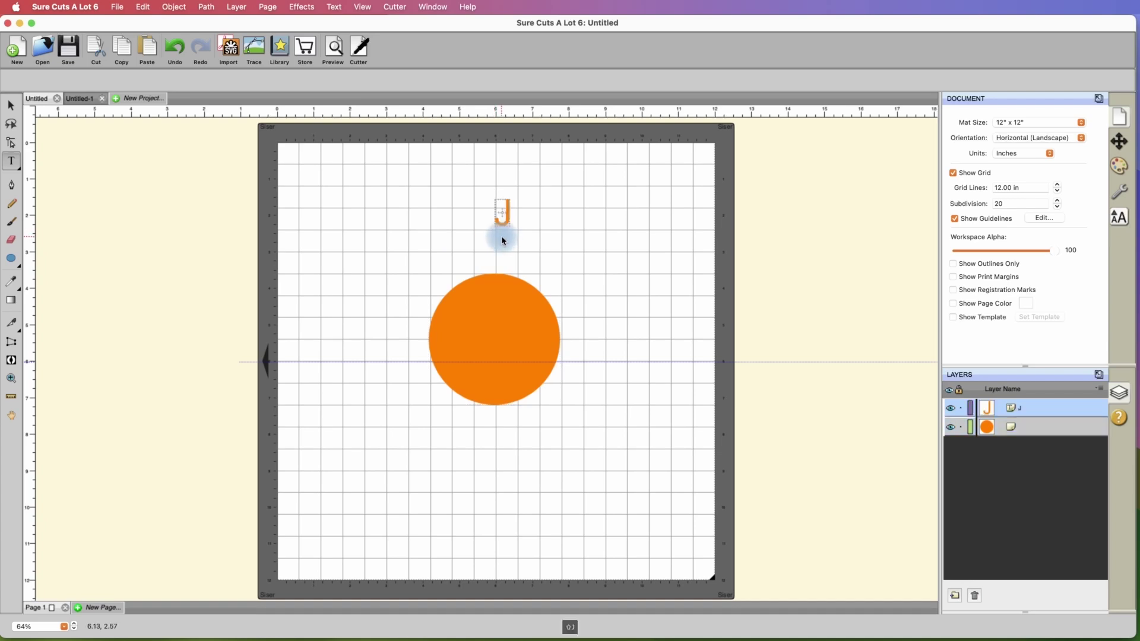
pyautogui.write('&M')
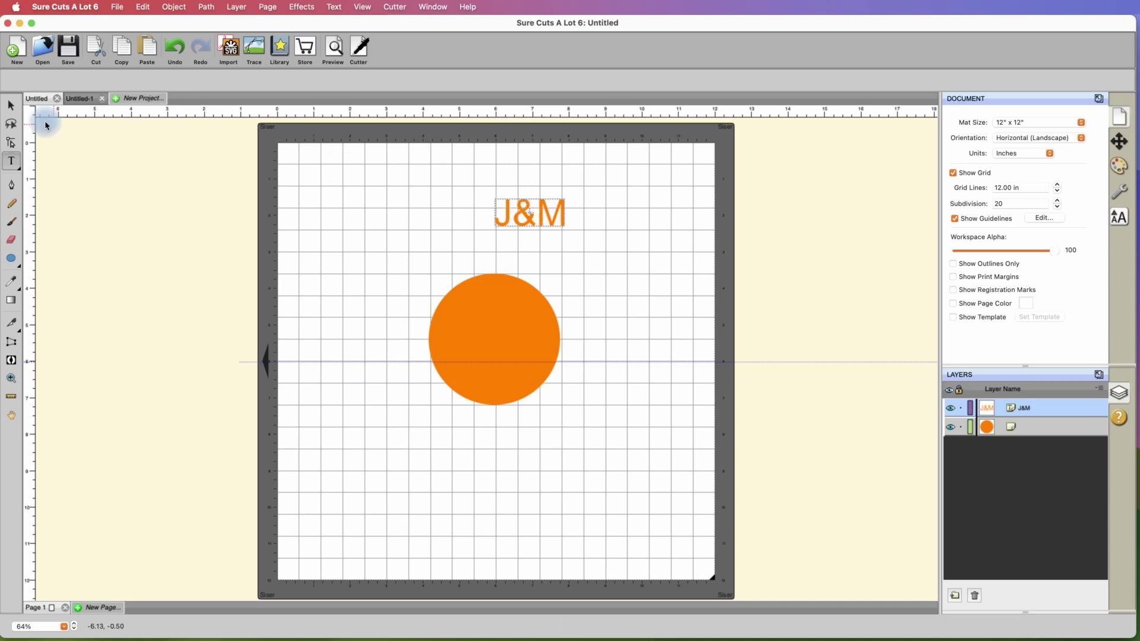
pyautogui.click(9, 105)
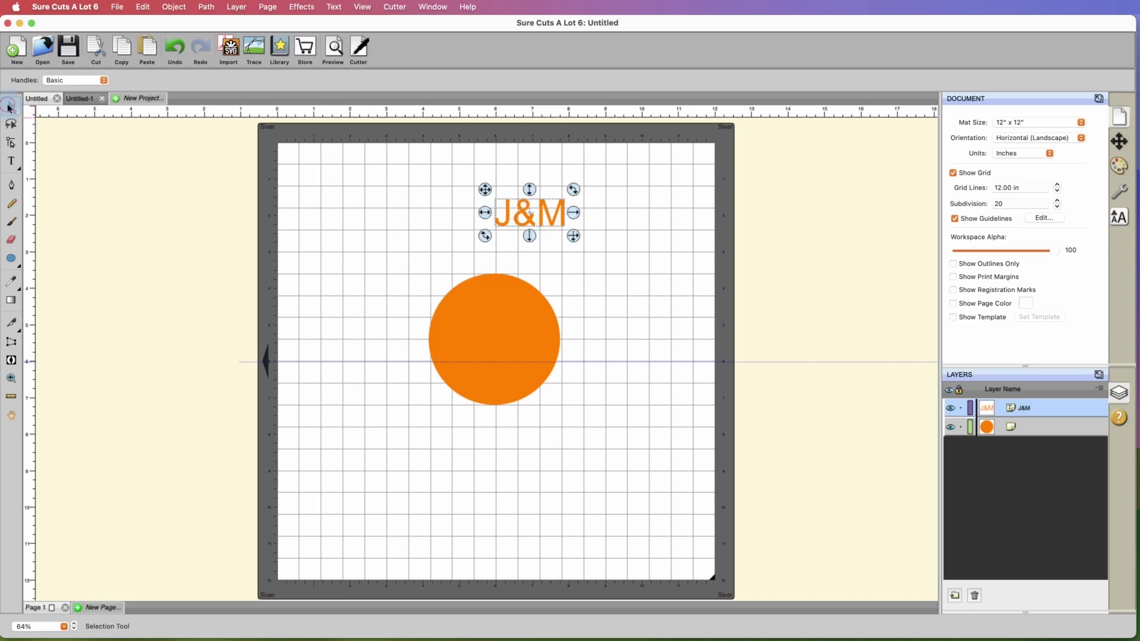
# - Change the J&M text's fill colour to black
pyautogui.click(1124, 168)
pyautogui.click(1062, 122)
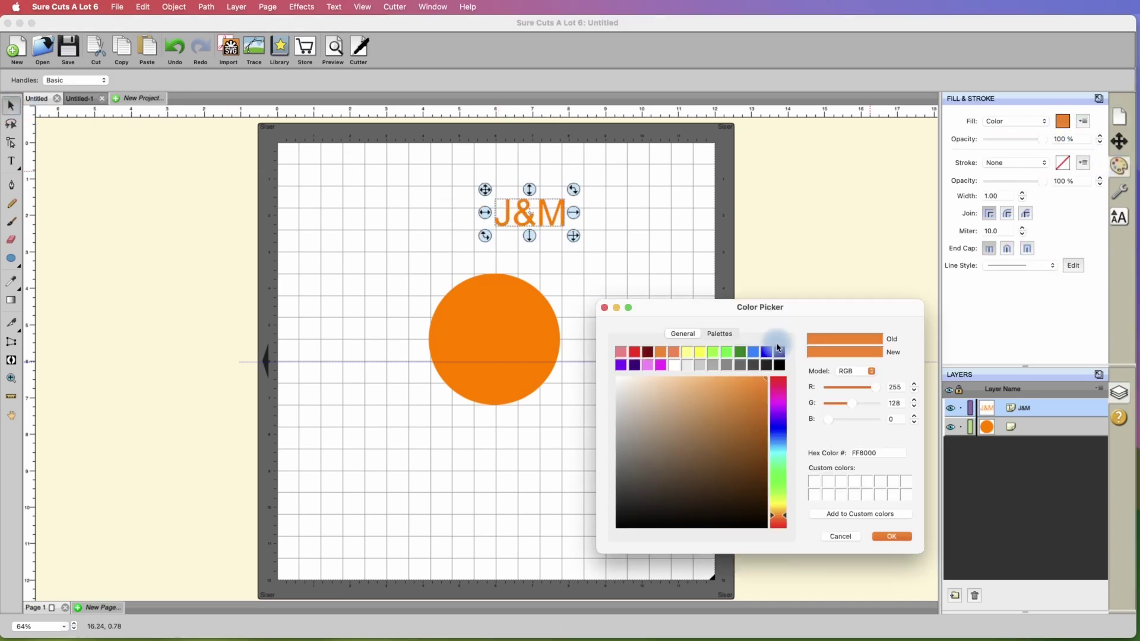
pyautogui.click(779, 364)
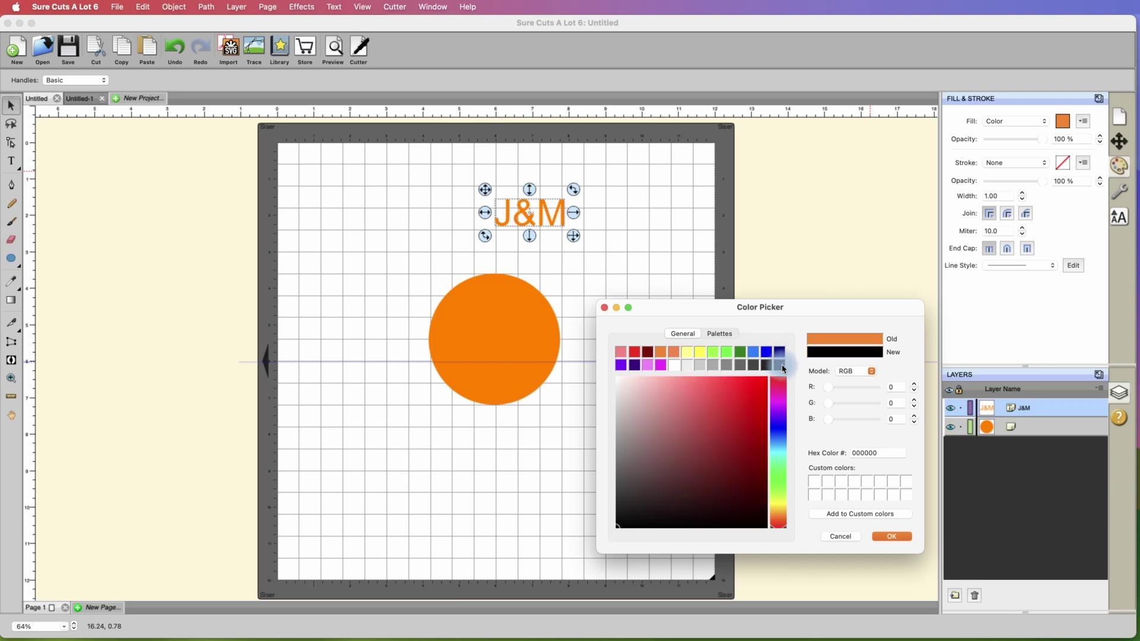
pyautogui.click(890, 535)
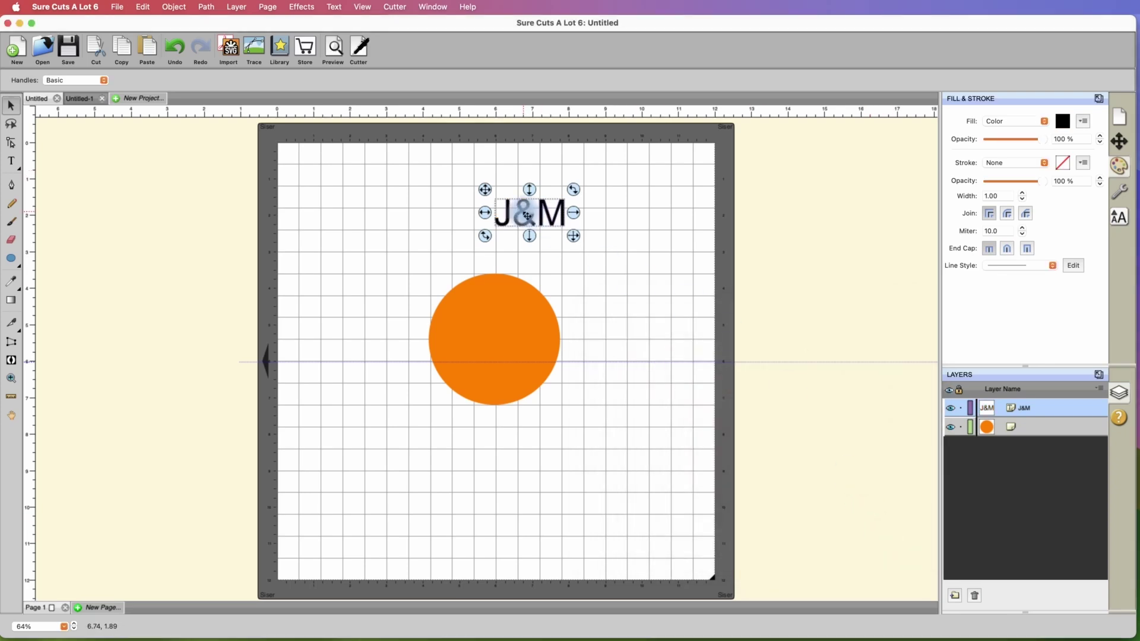
# - In View > Snap To, turn off Grid snapping and enable Guidelines snapping
pyautogui.click(358, 7)
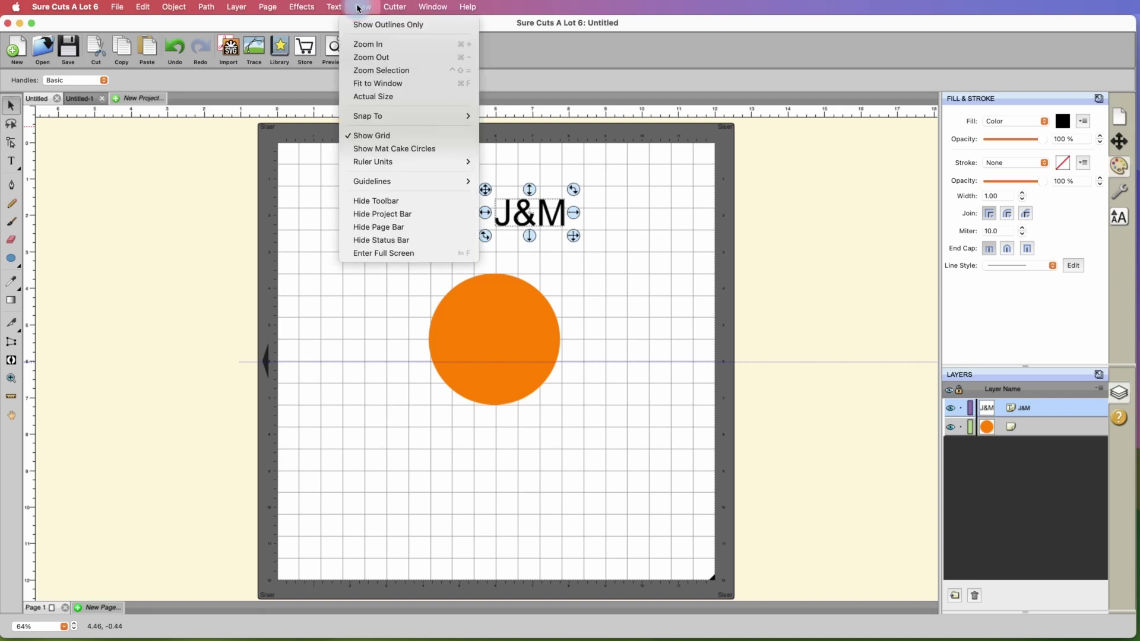
pyautogui.moveTo(391, 120)
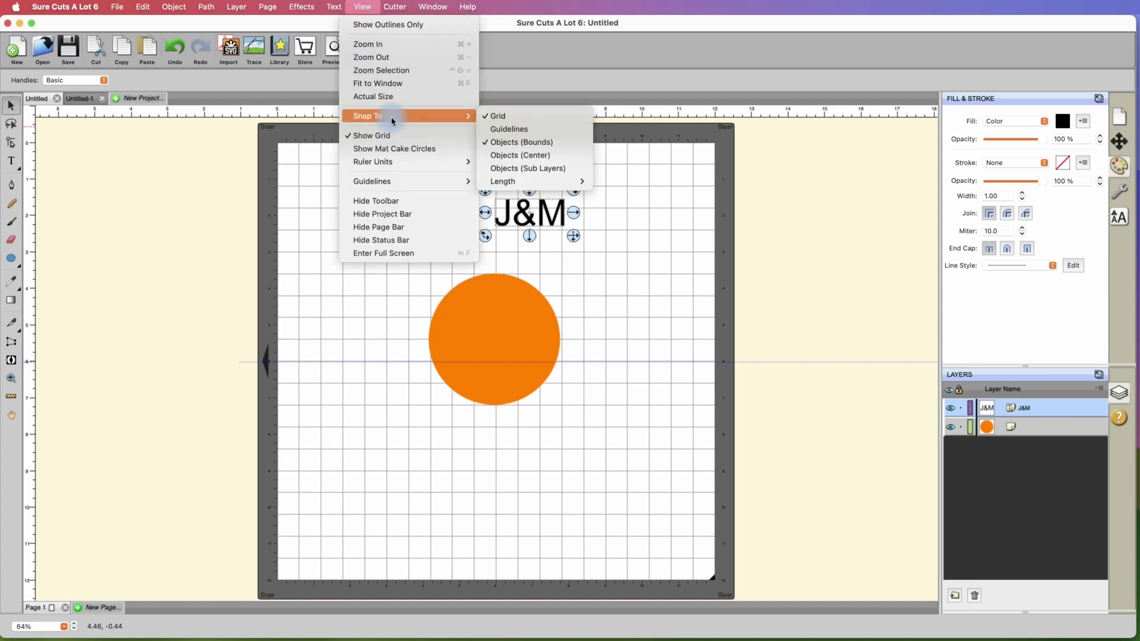
pyautogui.click(502, 117)
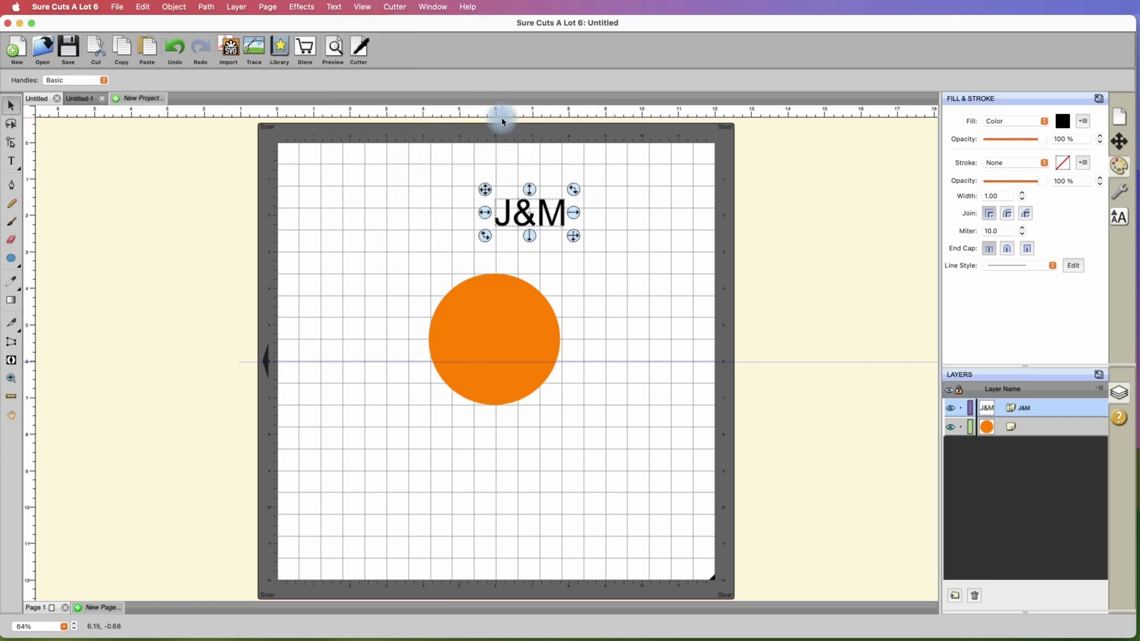
pyautogui.click(363, 7)
pyautogui.moveTo(380, 117)
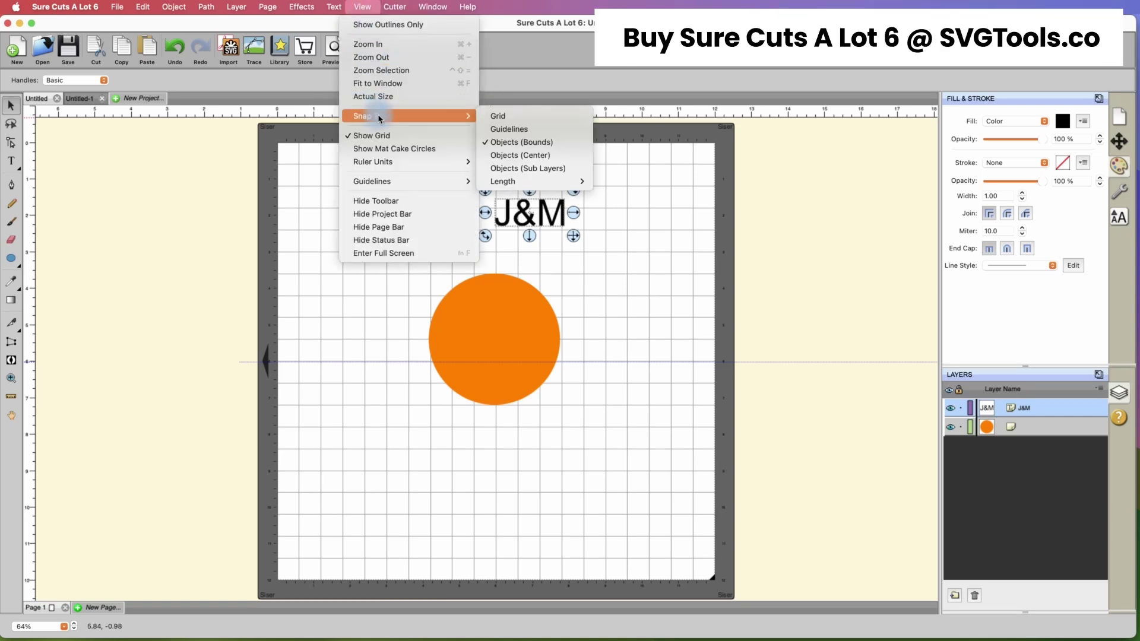
pyautogui.click(506, 129)
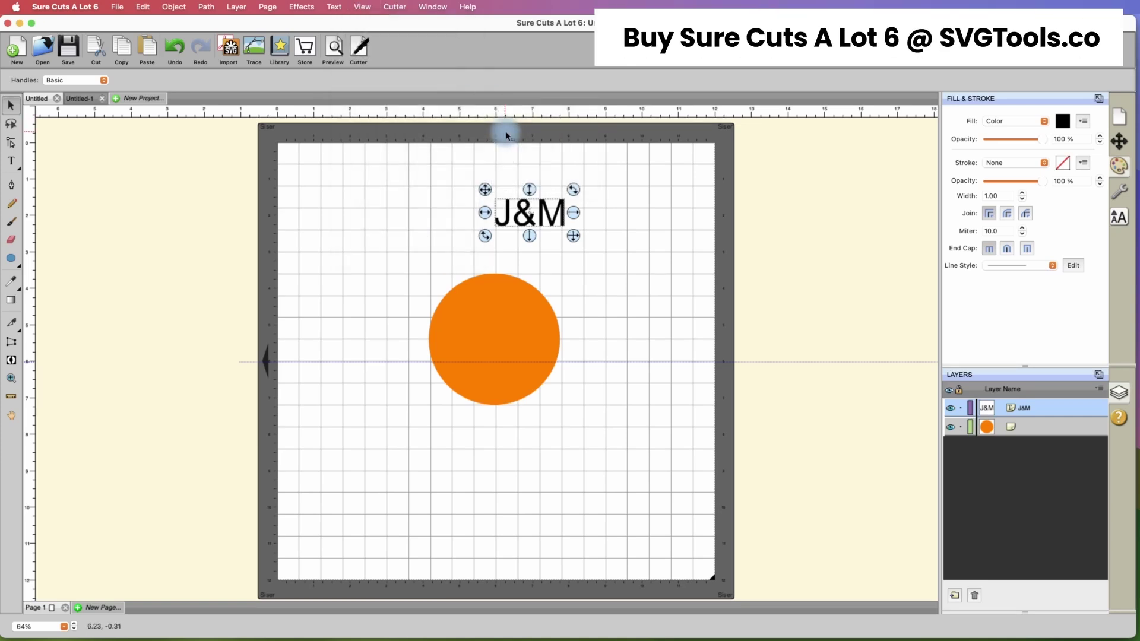
# - Move J&M onto the circle's centre, lock the circle's layer, and reselect J&M
pyautogui.moveTo(523, 224); pyautogui.dragTo(500, 351)
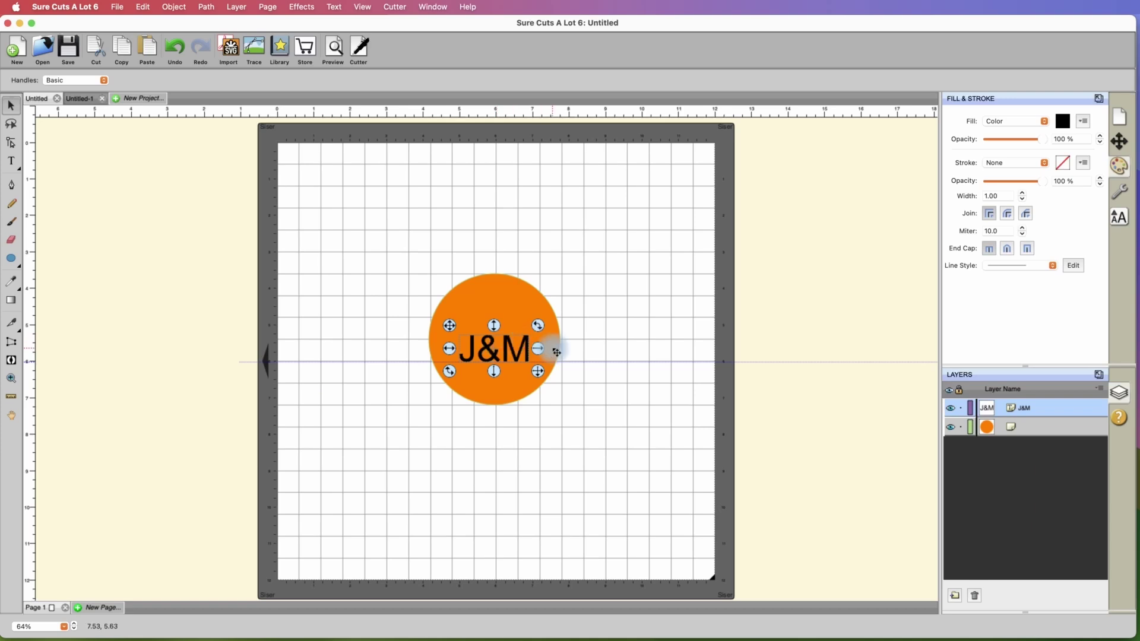
pyautogui.click(960, 428)
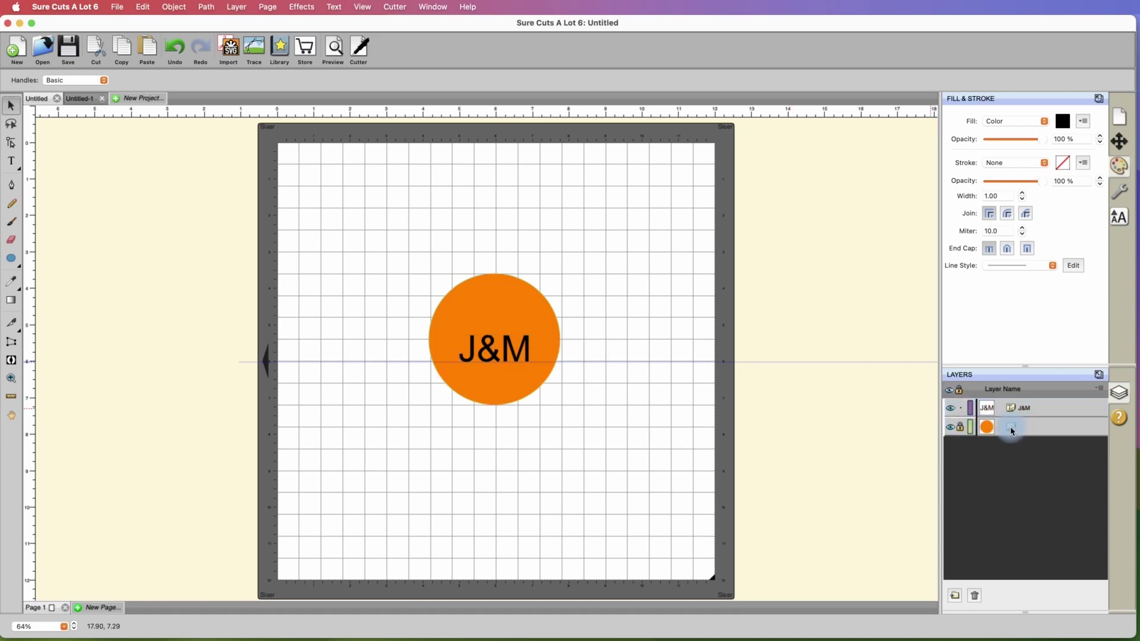
pyautogui.click(534, 316)
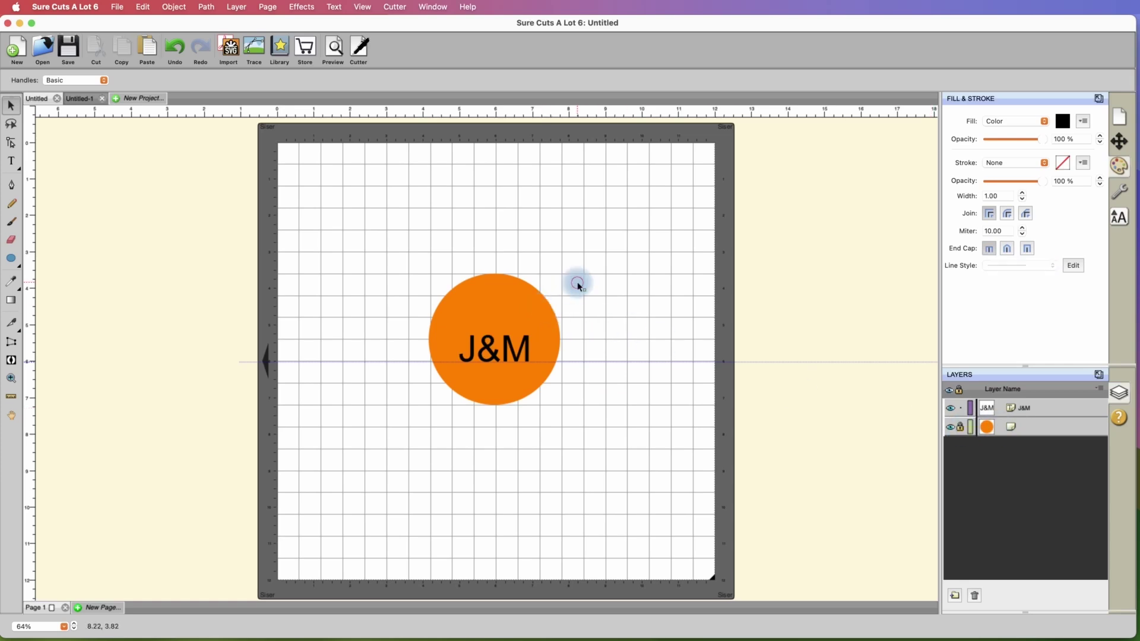
pyautogui.click(510, 350)
pyautogui.moveTo(510, 348); pyautogui.dragTo(510, 347)
pyautogui.click(490, 313)
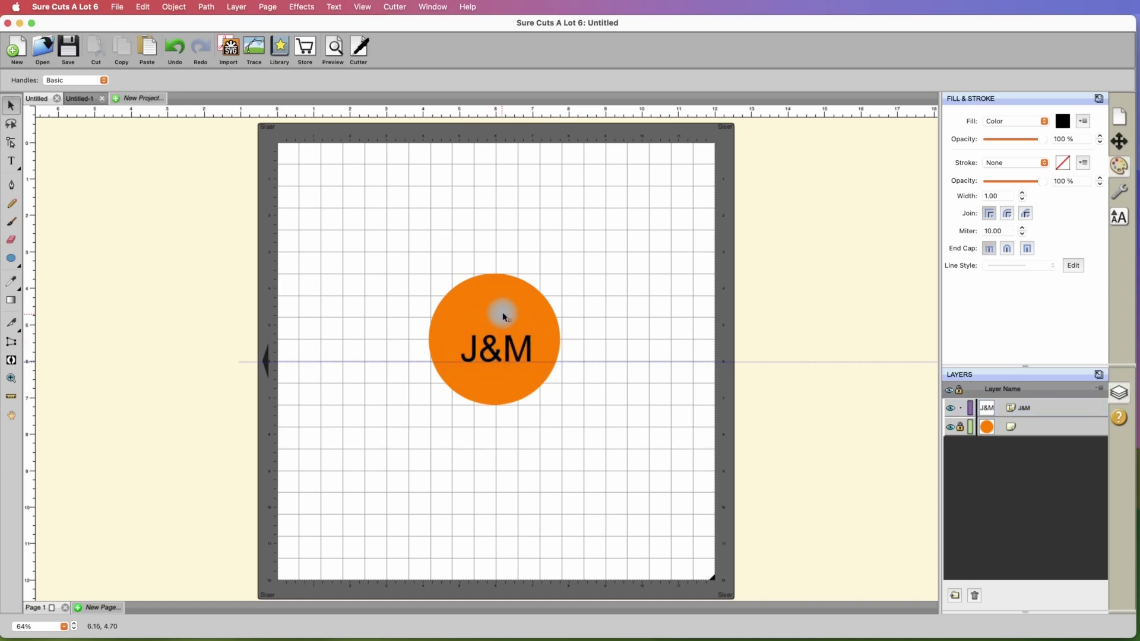
pyautogui.click(514, 343)
# - Delete the J&M text, keep Workspace Alpha at 100, and turn on Show Outlines Only
pyautogui.press('Delete')
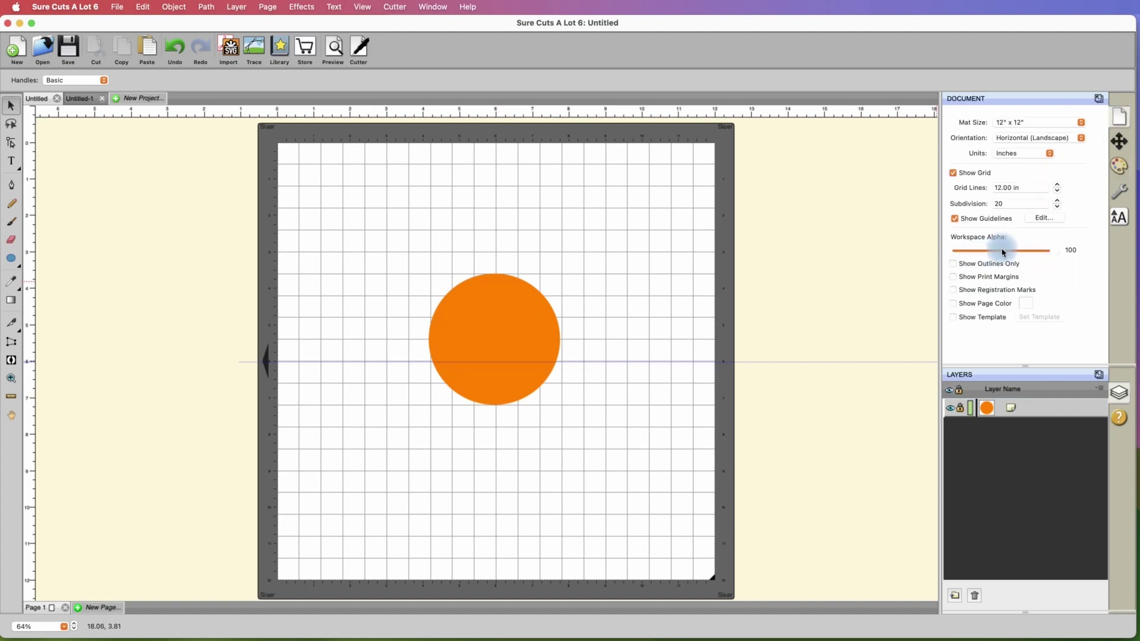
pyautogui.moveTo(1053, 249)
pyautogui.mouseDown()
pyautogui.moveTo(1014, 252)
pyautogui.moveTo(1067, 251)
pyautogui.moveTo(1055, 256)
pyautogui.mouseUp()
pyautogui.click(954, 268)
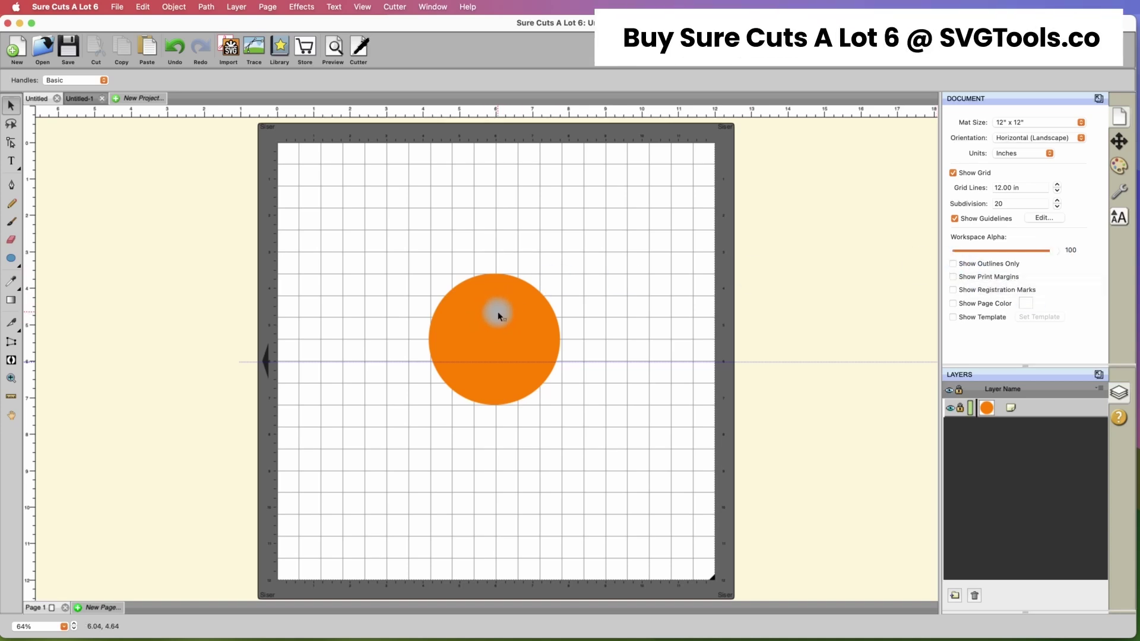
pyautogui.click(953, 264)
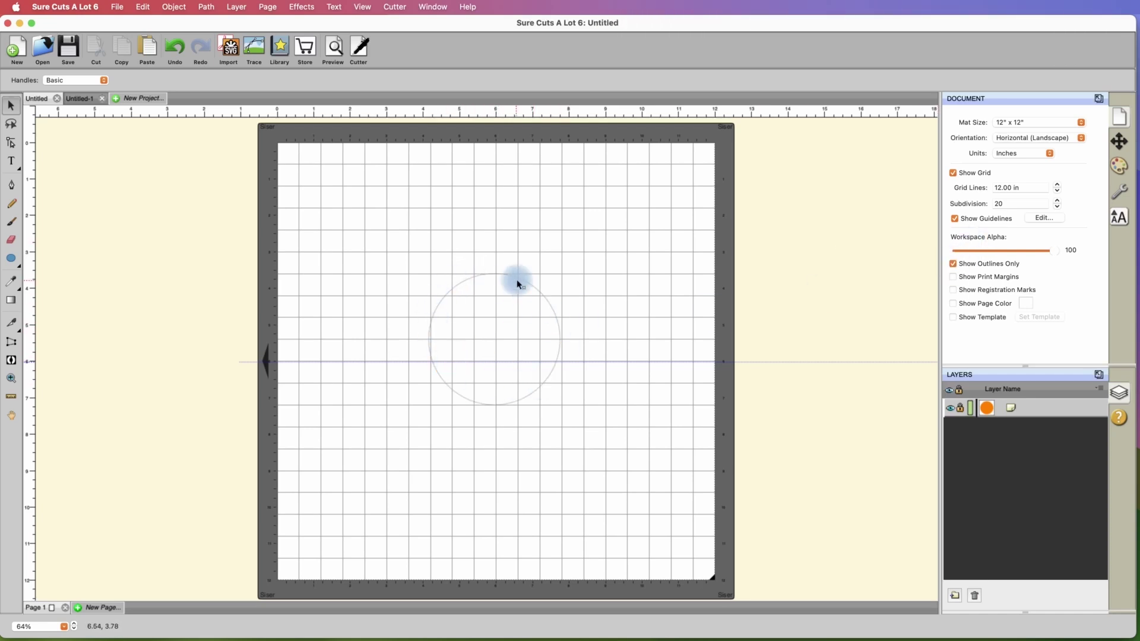
# - Turn off outlines, show print margins, and set the mat to Vertical (Portrait), rotating objects
pyautogui.click(952, 264)
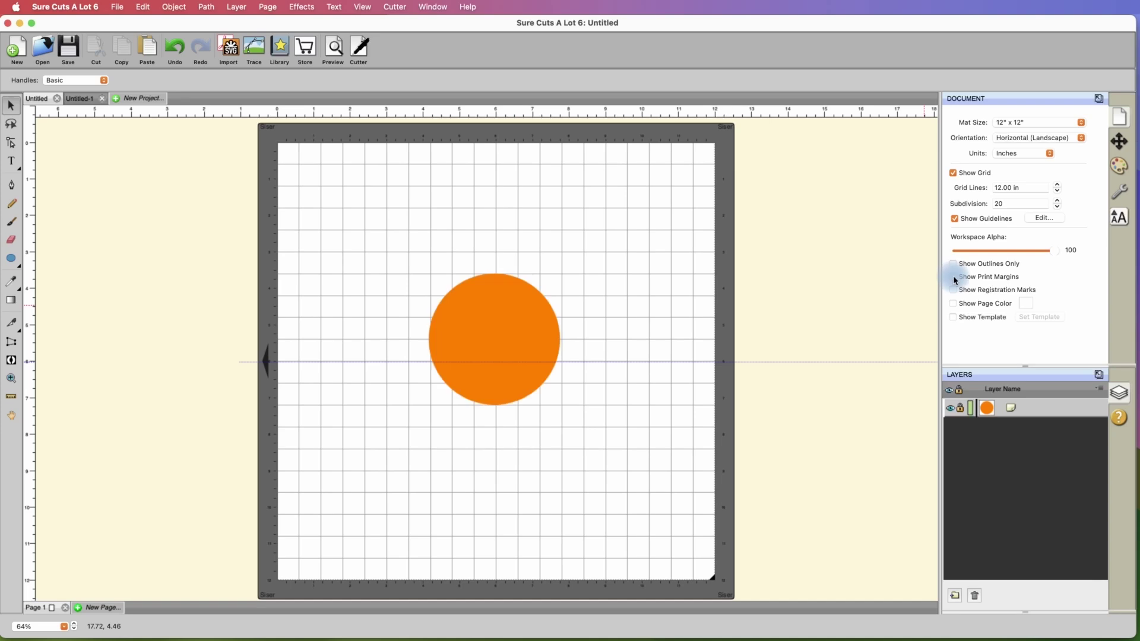
pyautogui.click(953, 277)
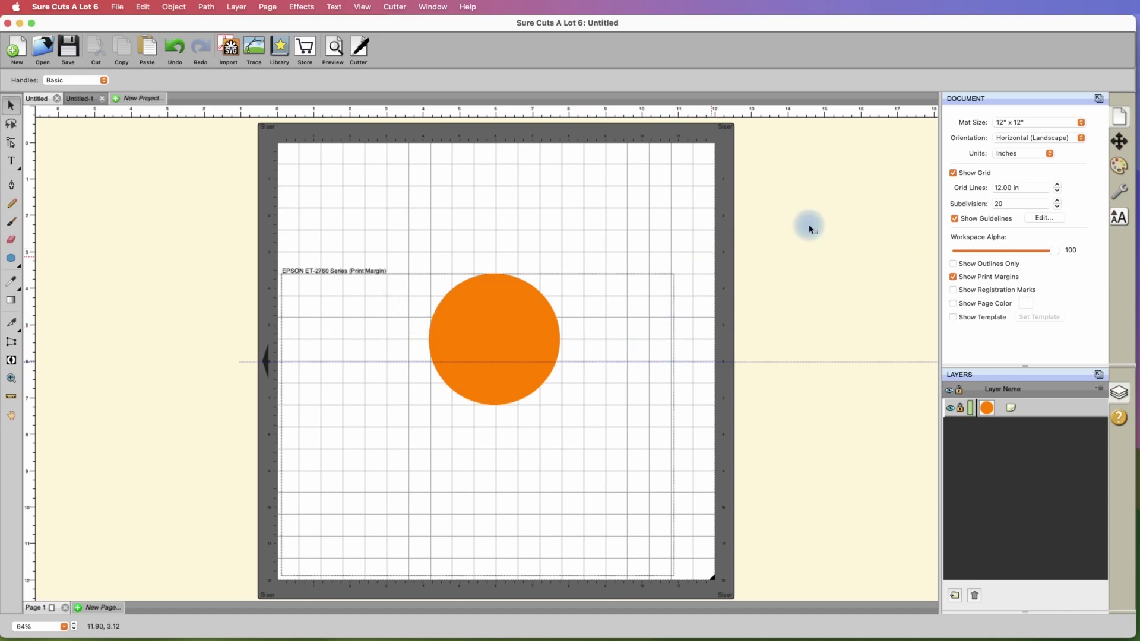
pyautogui.click(1019, 139)
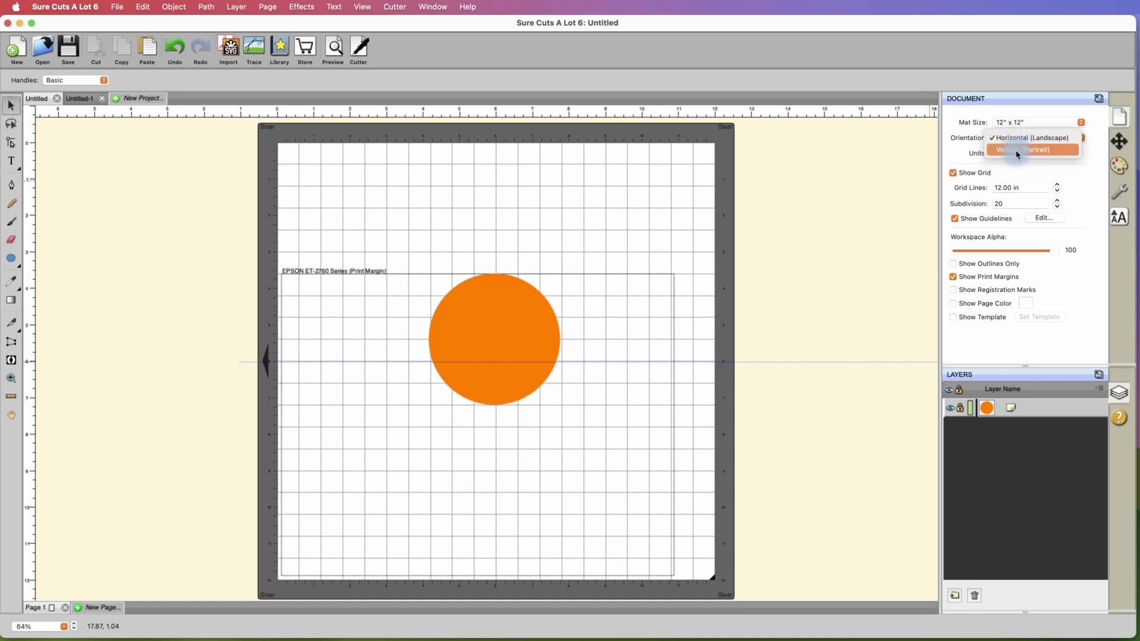
pyautogui.click(1017, 152)
pyautogui.press('Return')
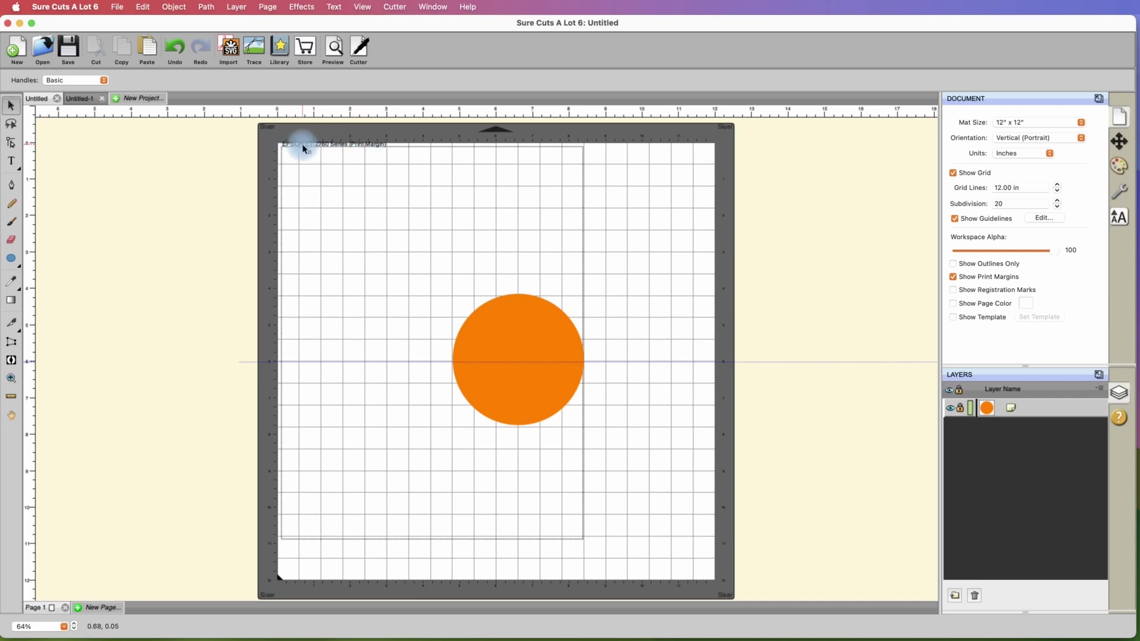
# - Set Page Setup's Format For to HP Color LaserJet Pro M453-4, then recheck the print margins
pyautogui.click(117, 7)
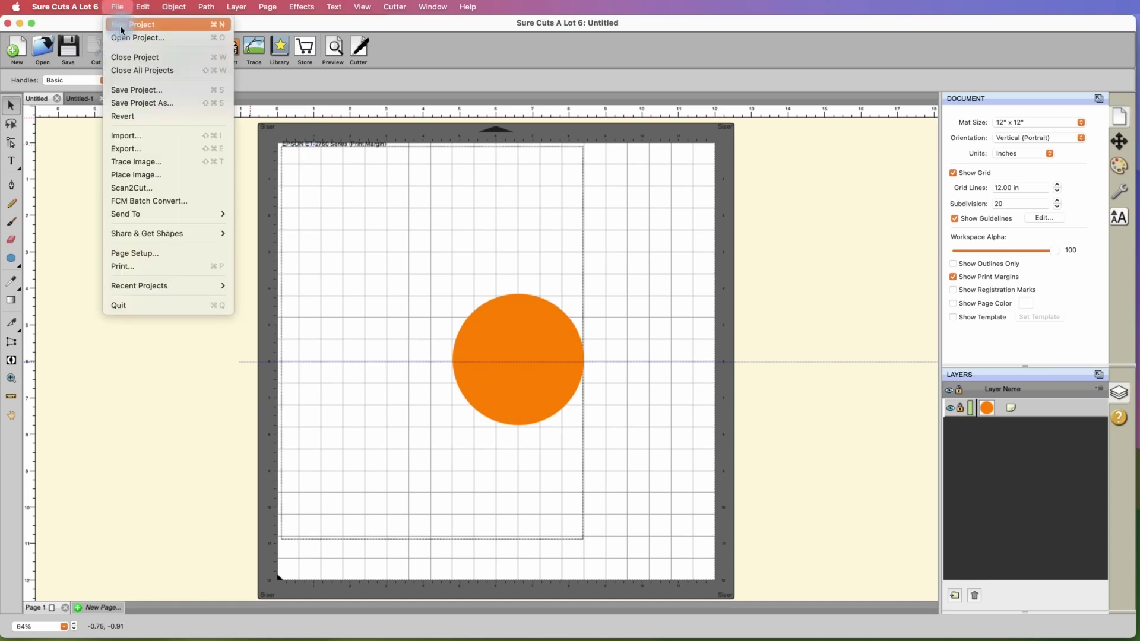
pyautogui.click(166, 255)
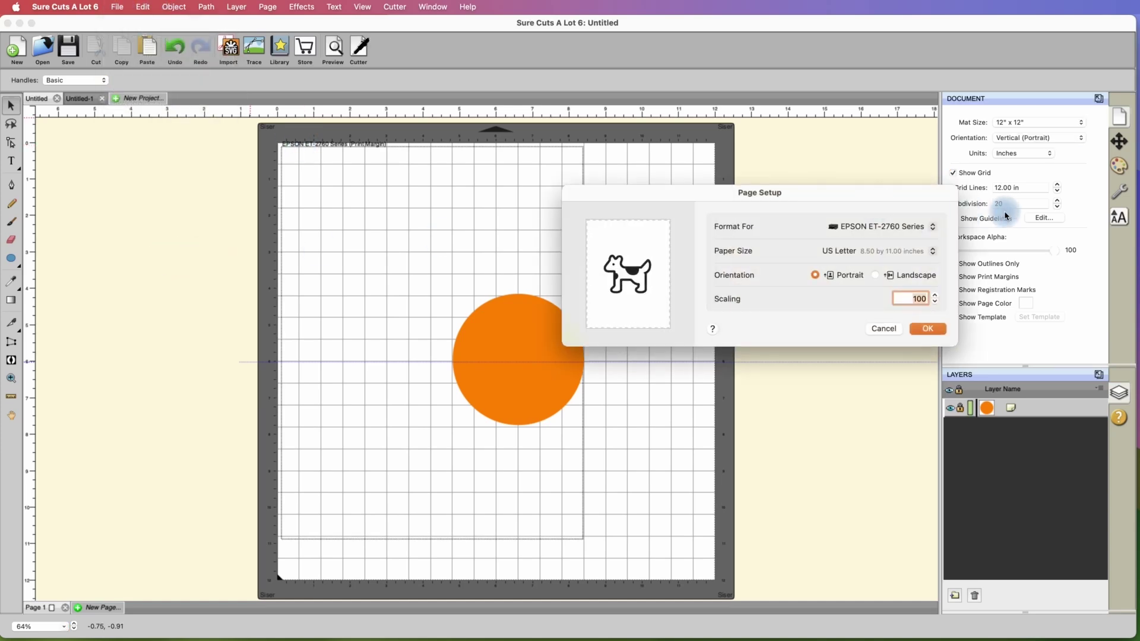
pyautogui.click(923, 227)
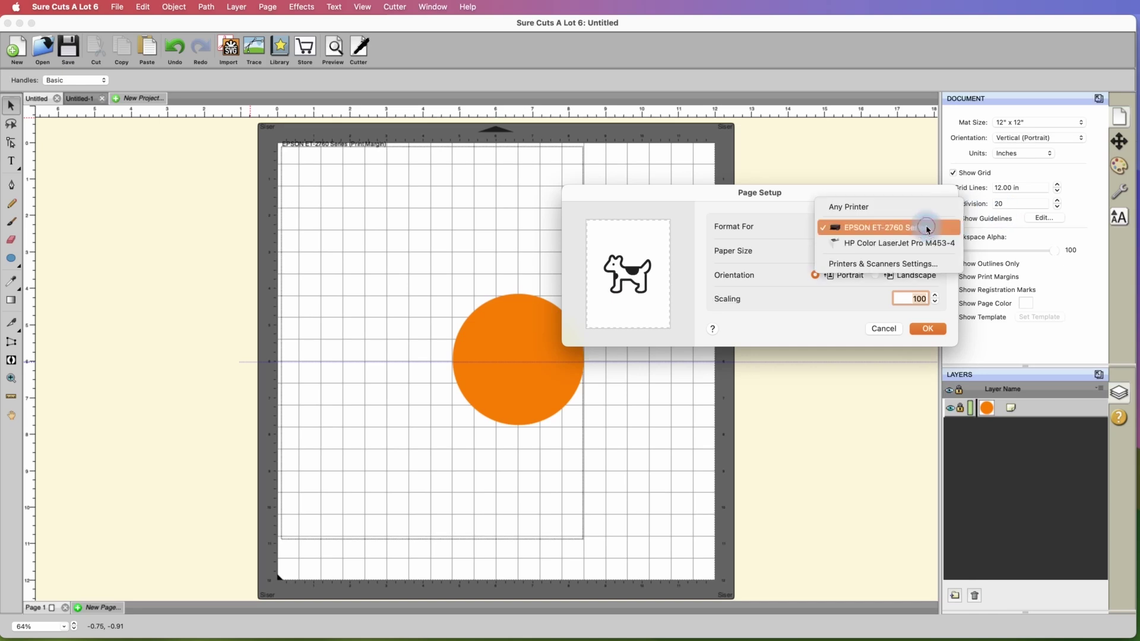
pyautogui.click(893, 245)
pyautogui.click(928, 329)
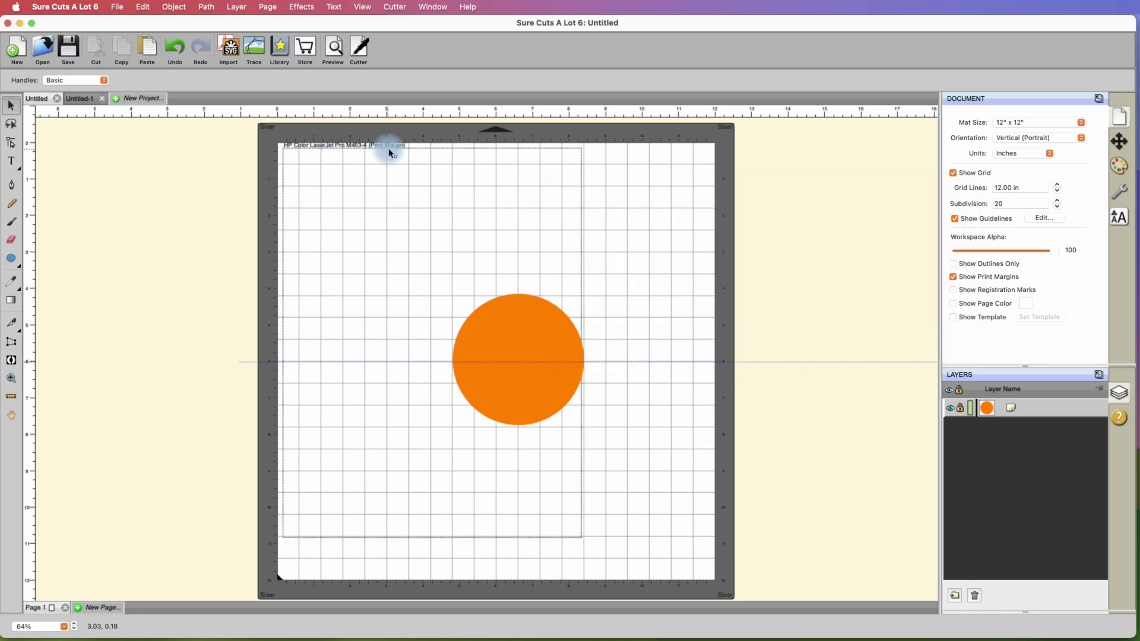
pyautogui.click(952, 276)
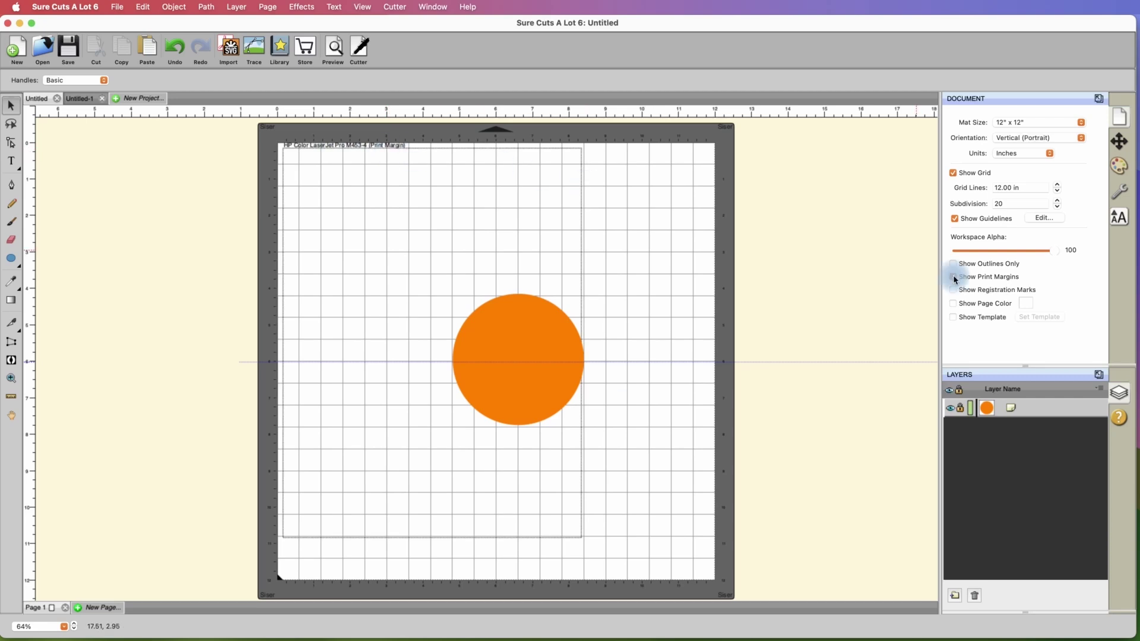
pyautogui.click(953, 276)
# - Hide print margins, show registration marks, and add a Silhouette CAMEO 5 under Manage Cutters
pyautogui.click(953, 277)
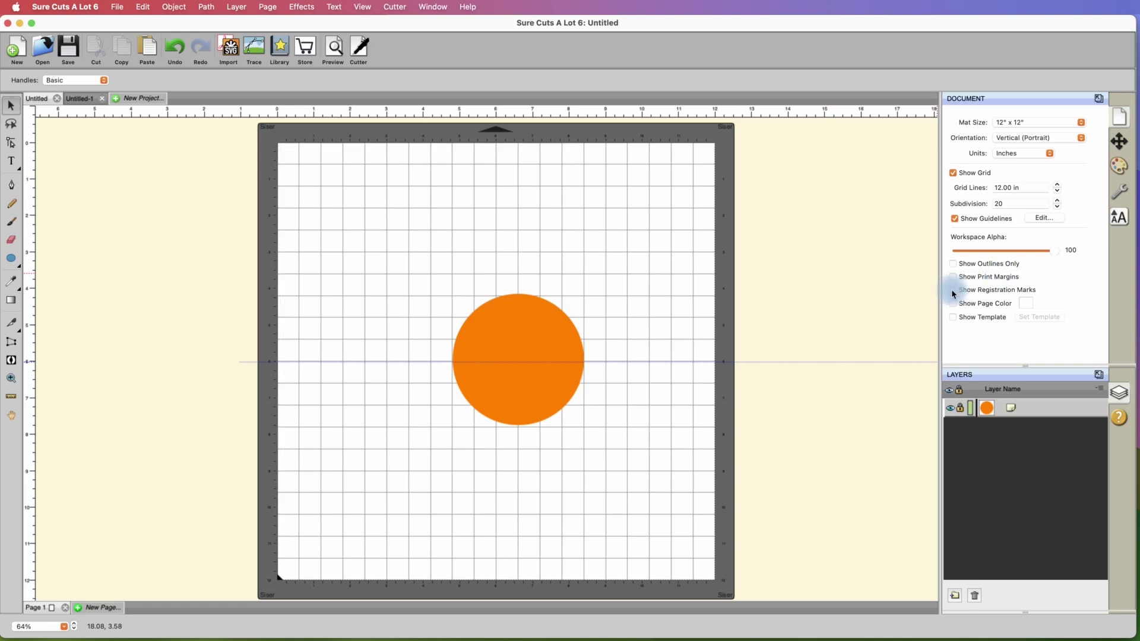
pyautogui.click(952, 289)
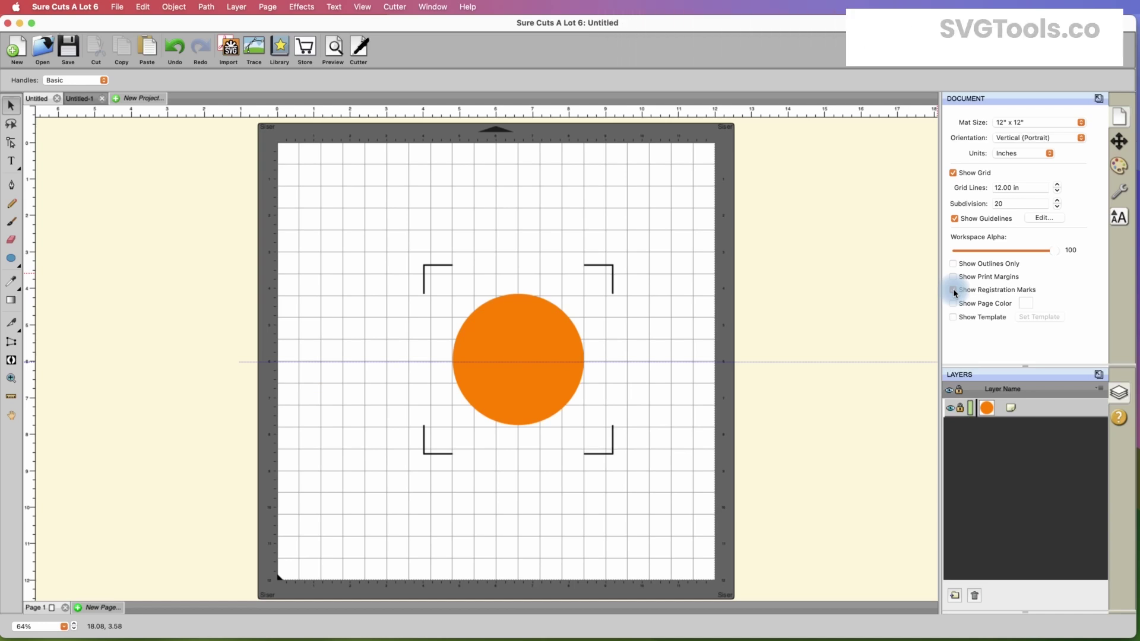
pyautogui.click(394, 6)
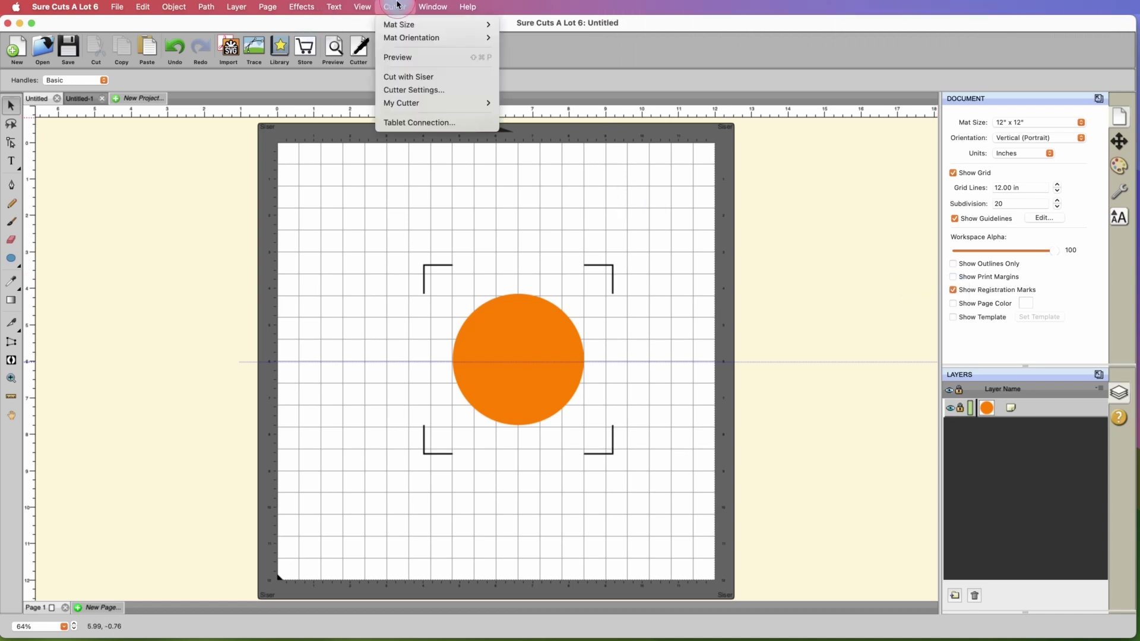
pyautogui.moveTo(413, 103)
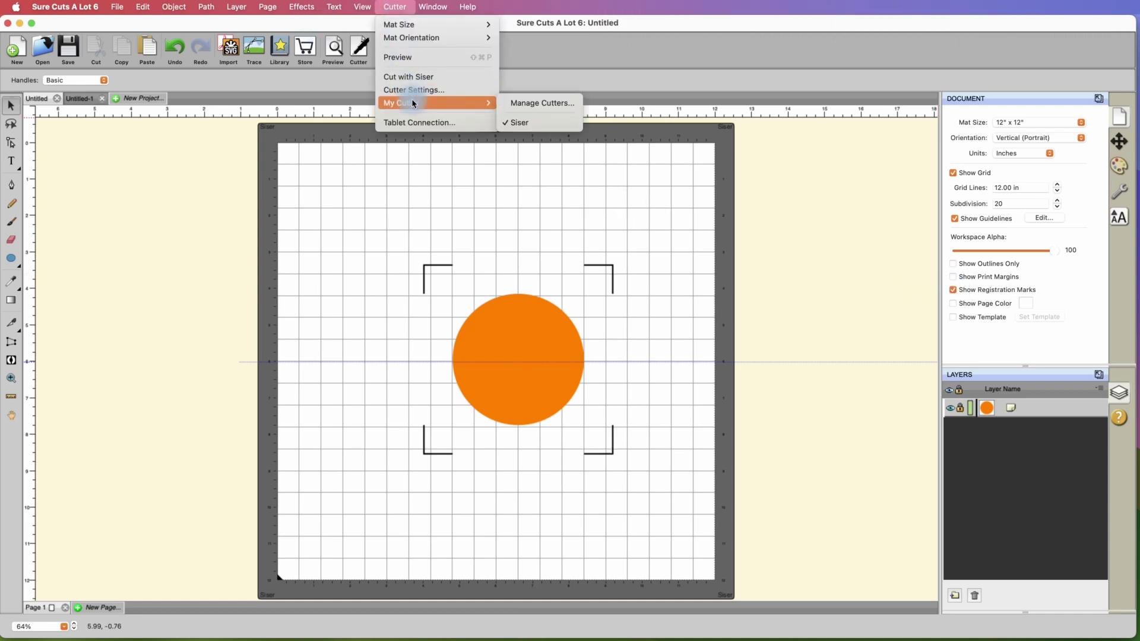
pyautogui.click(527, 104)
pyautogui.click(839, 386)
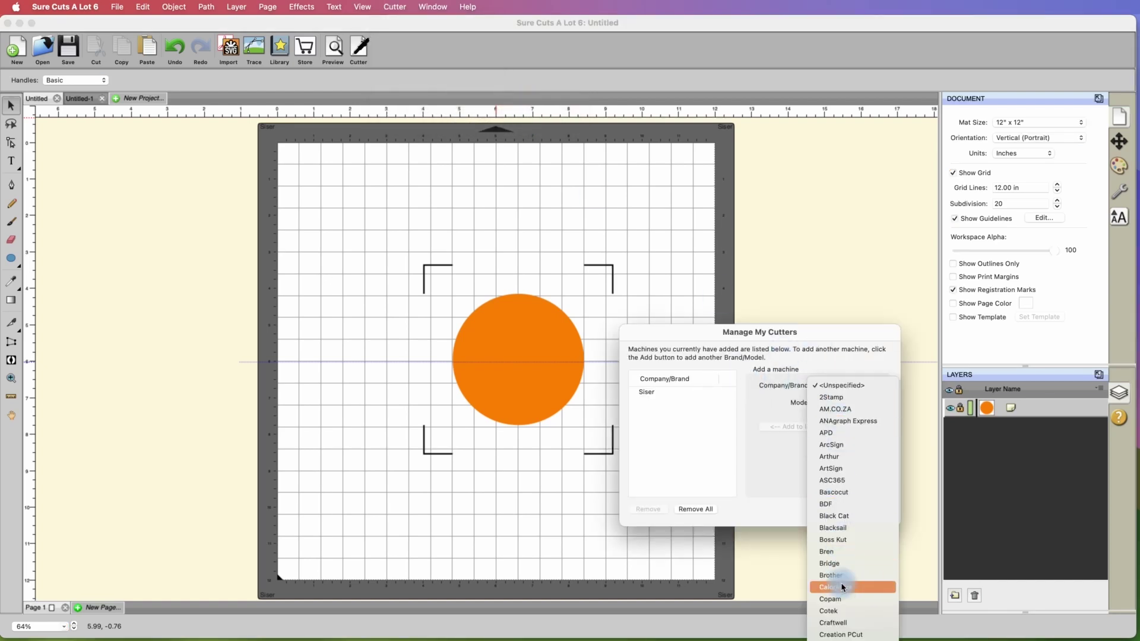
pyautogui.scroll(-15, 842, 582)
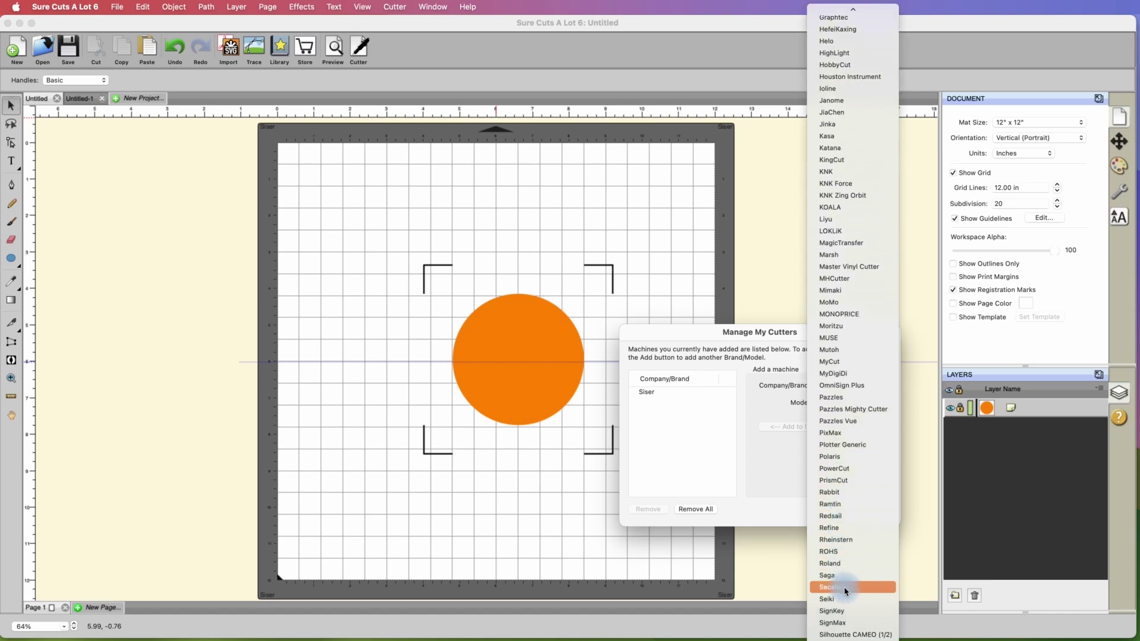
pyautogui.scroll(-2, 844, 588)
pyautogui.click(845, 611)
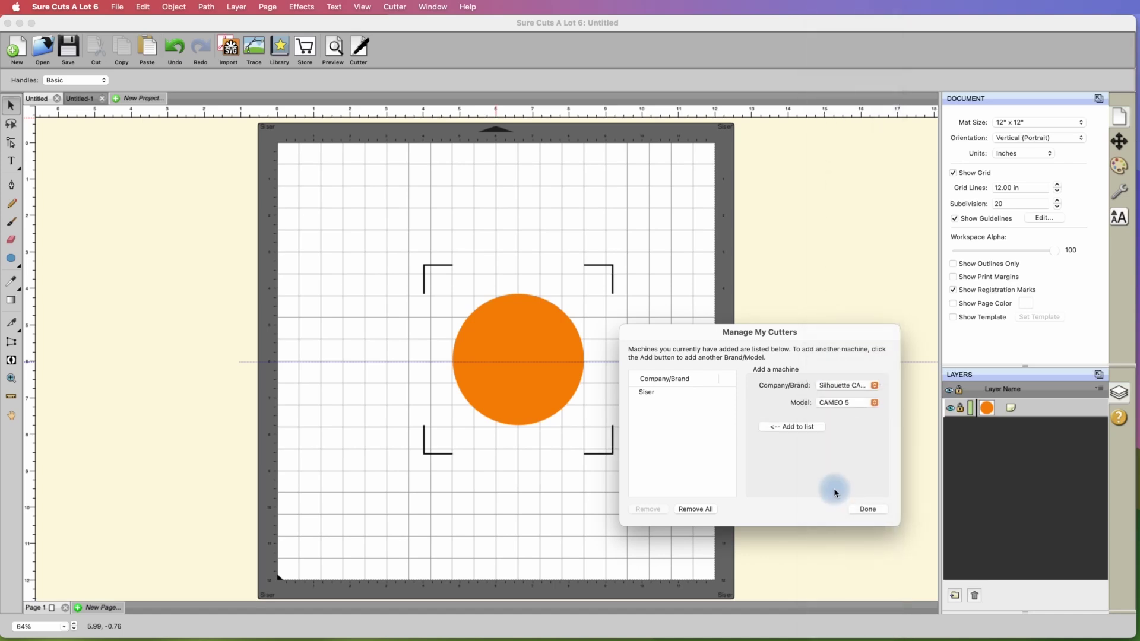
pyautogui.click(810, 427)
pyautogui.click(869, 508)
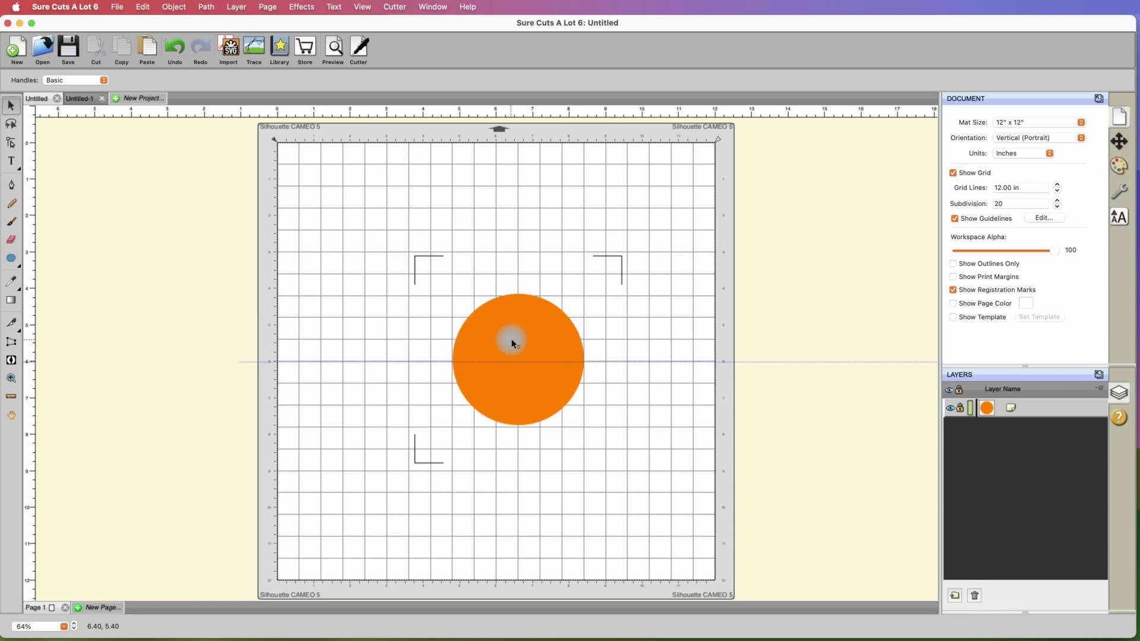
# - Hide the registration marks and try yellow, white and dark grey page colours
pyautogui.click(952, 290)
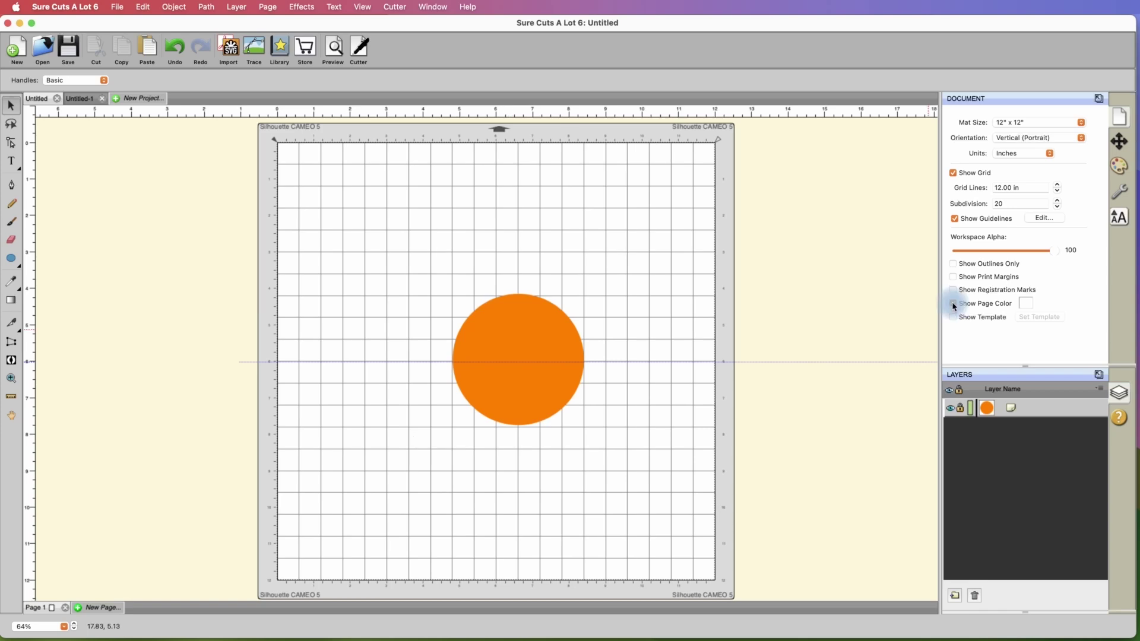
pyautogui.click(953, 303)
pyautogui.click(1025, 303)
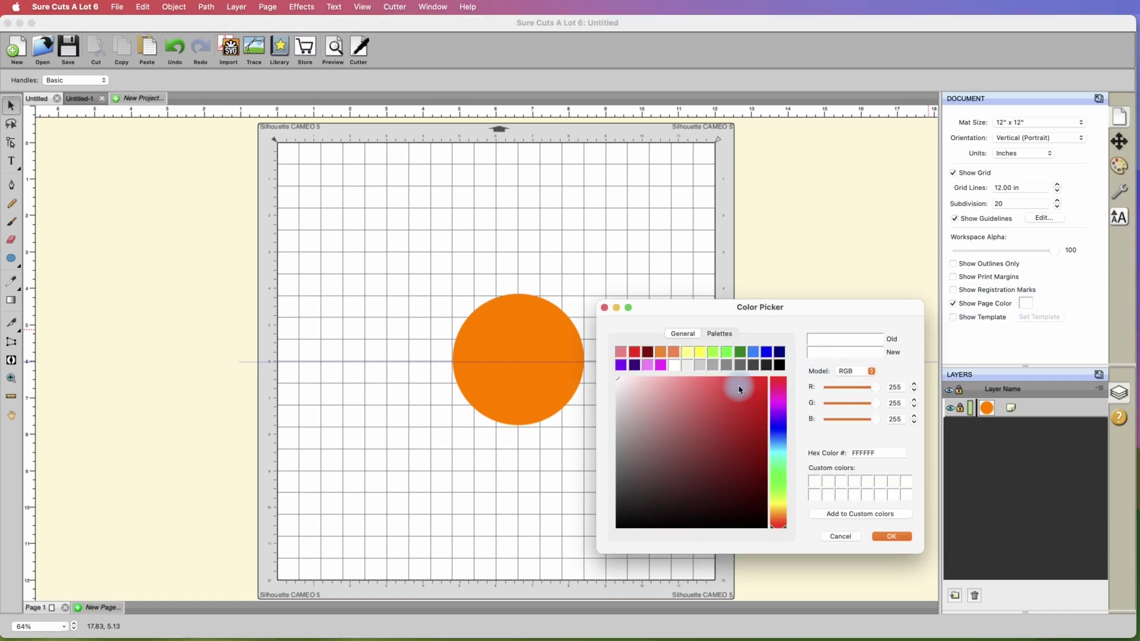
pyautogui.click(694, 354)
pyautogui.click(890, 536)
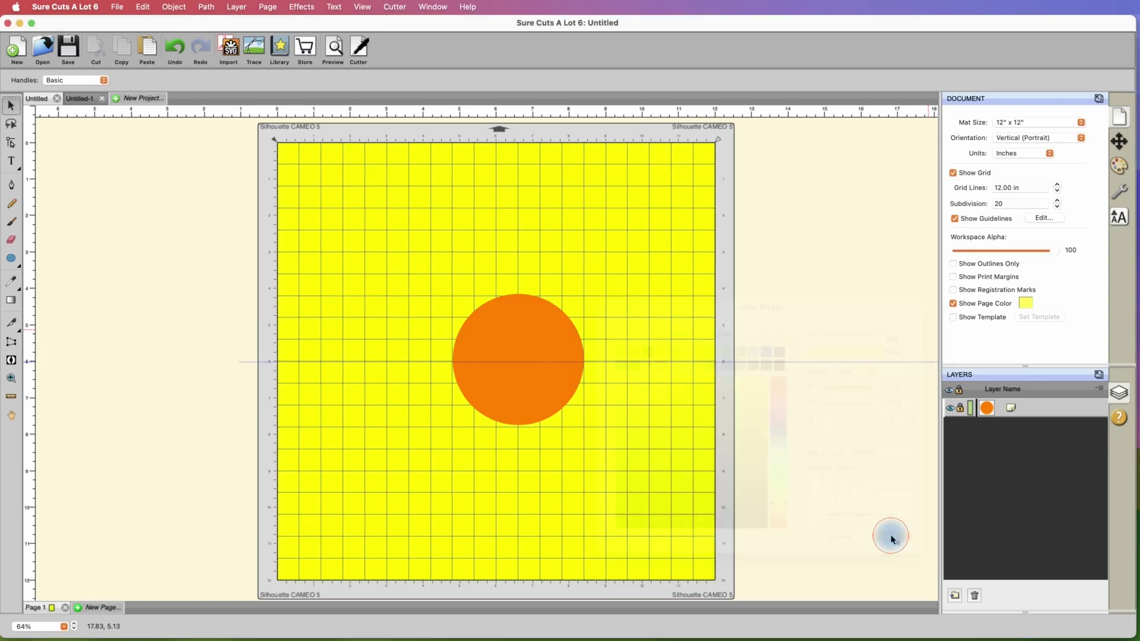
pyautogui.click(1025, 304)
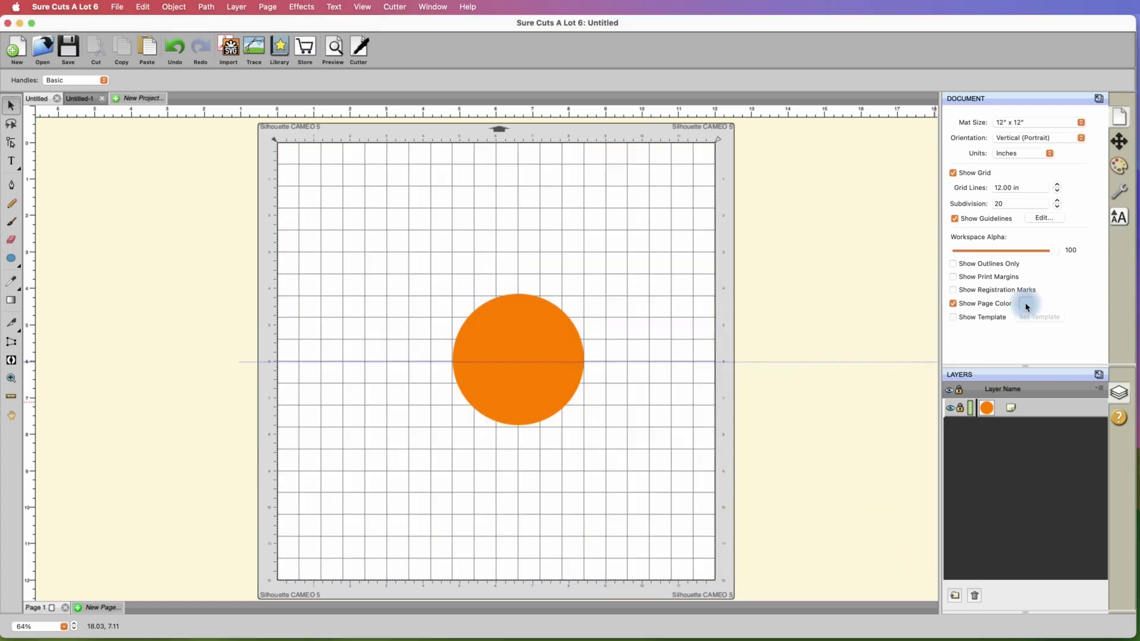
pyautogui.click(1025, 304)
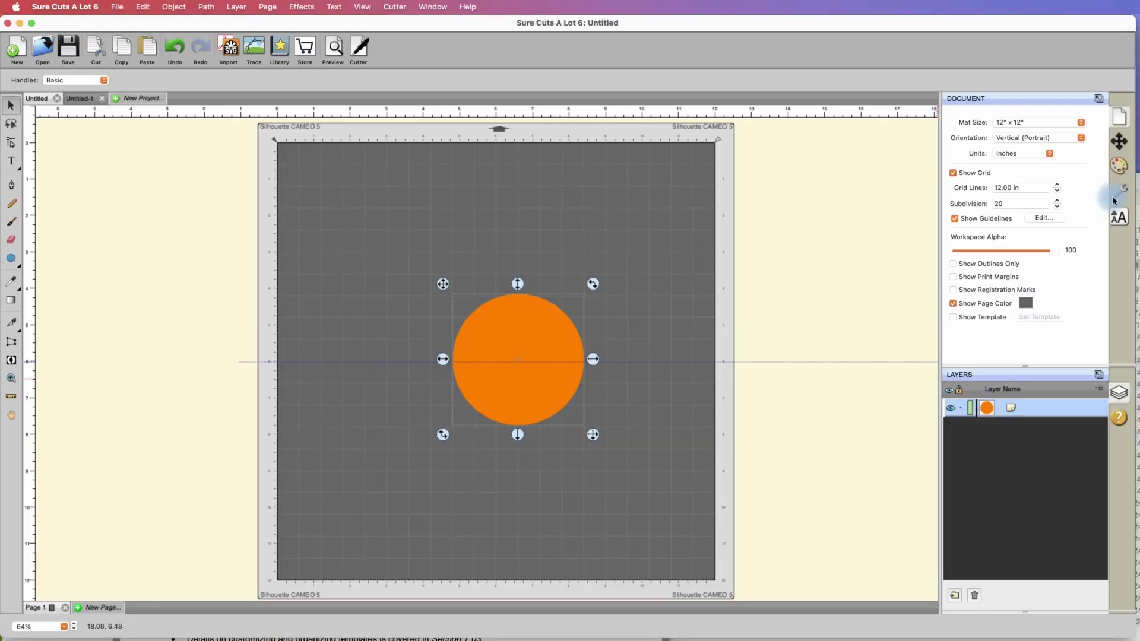
# - Set the circle's fill colour to white in Fill & Stroke
pyautogui.click(1119, 167)
pyautogui.click(1061, 122)
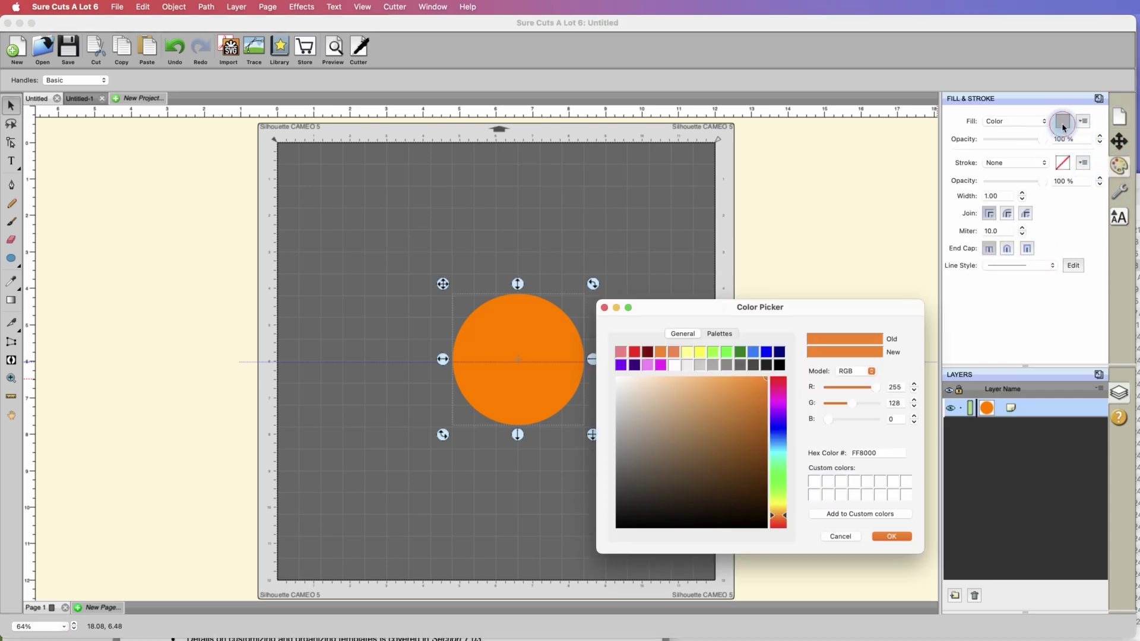
pyautogui.click(676, 365)
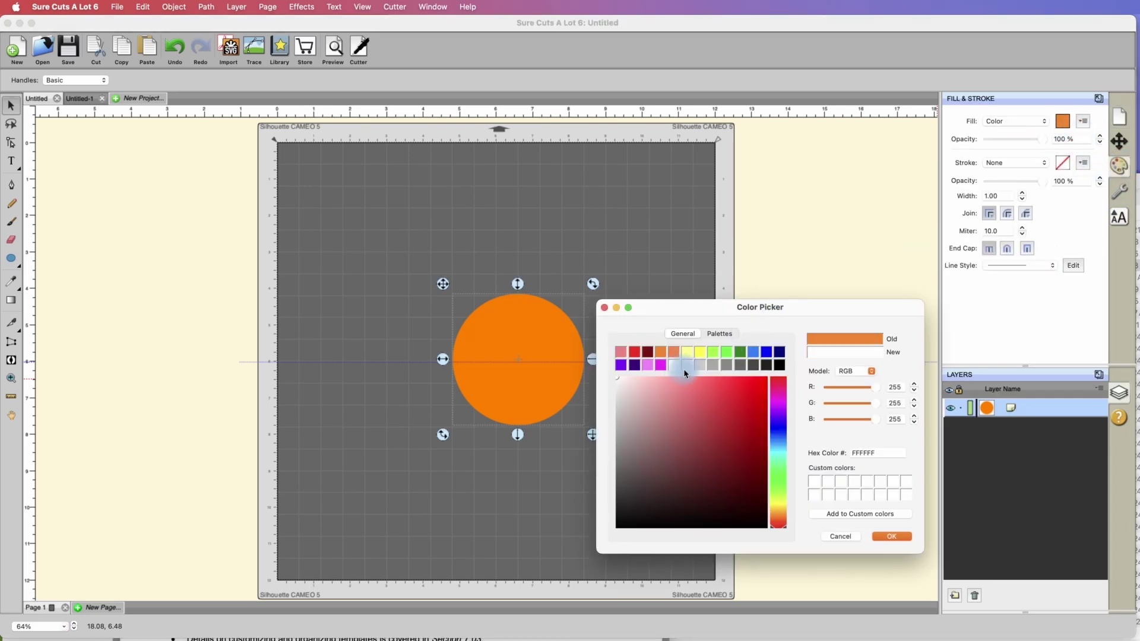
pyautogui.click(890, 537)
# - Turn Show Page Color back on with orange as the page colour
pyautogui.click(952, 303)
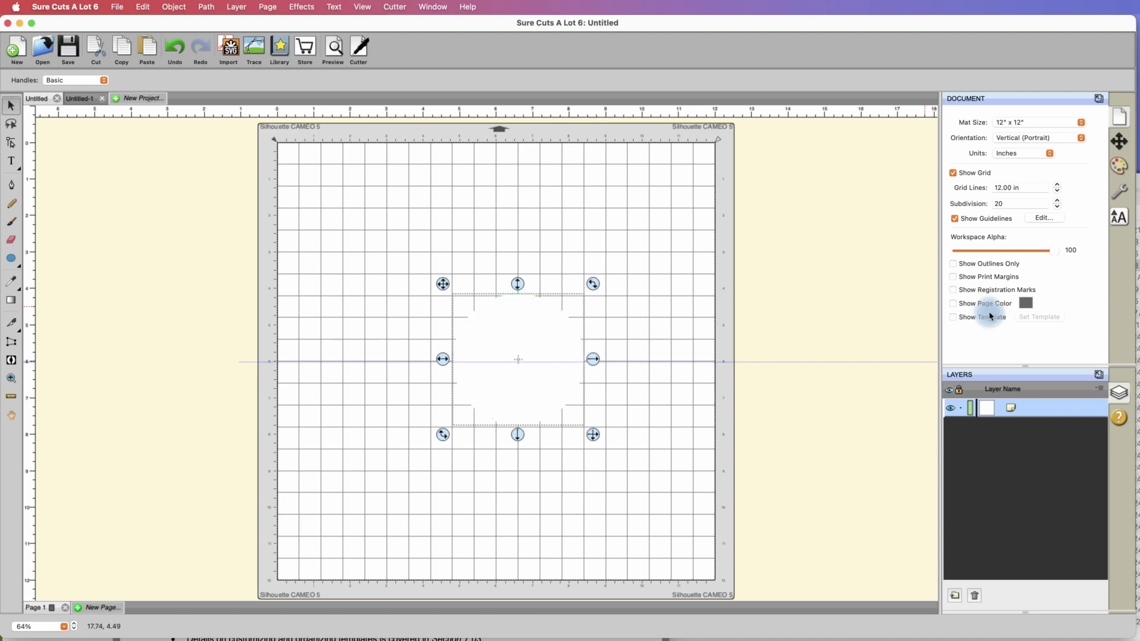
pyautogui.click(953, 304)
pyautogui.click(1025, 303)
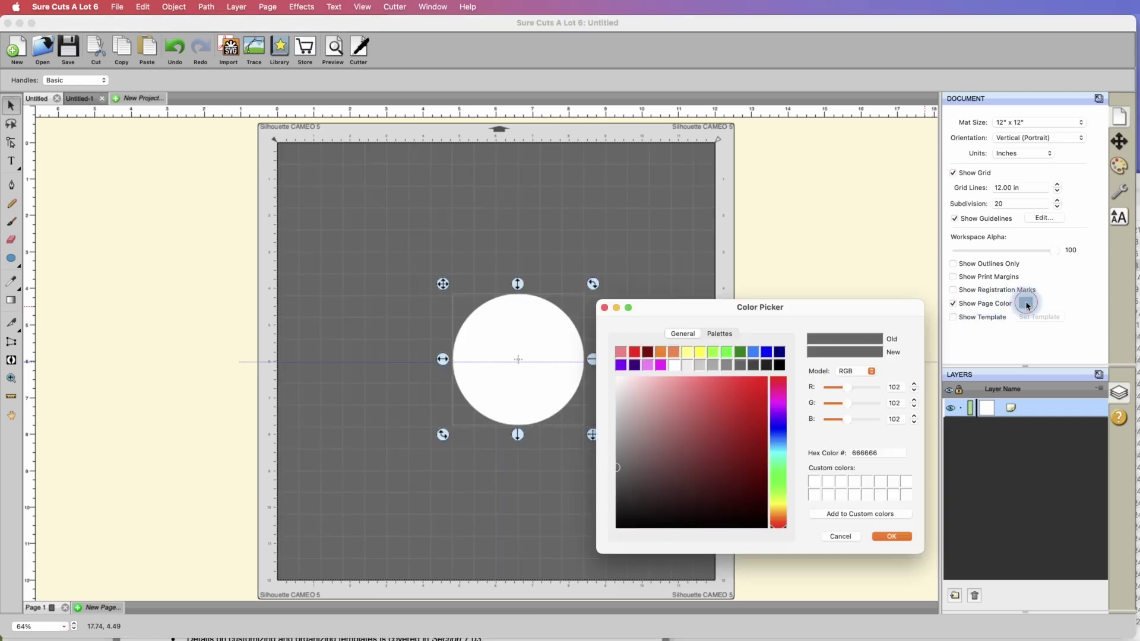
pyautogui.click(675, 352)
pyautogui.click(895, 538)
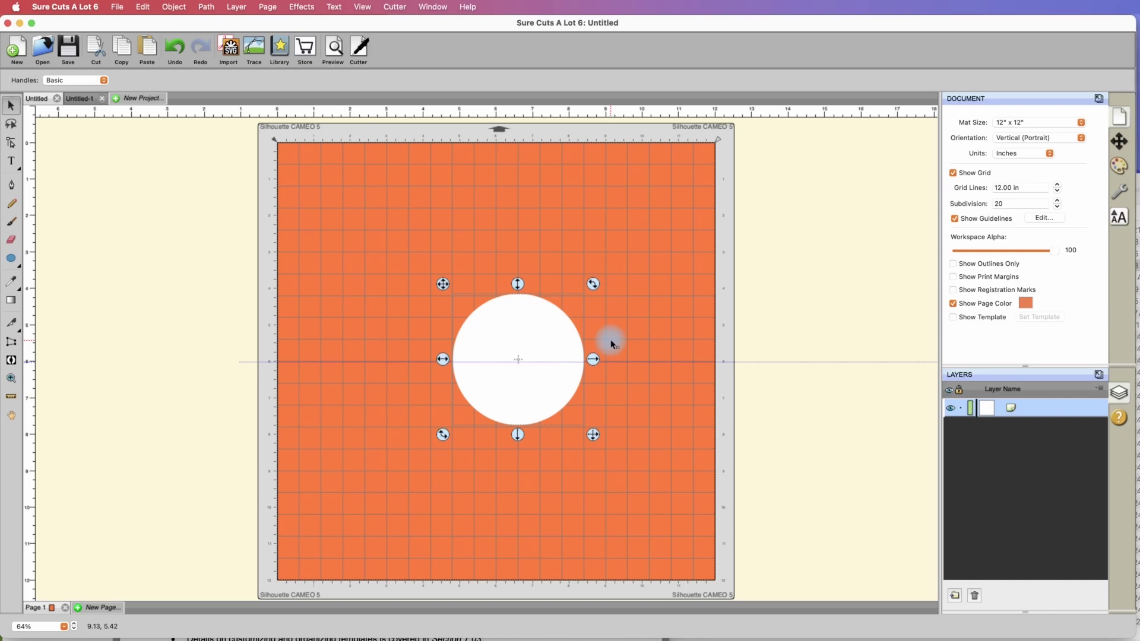
pyautogui.click(953, 304)
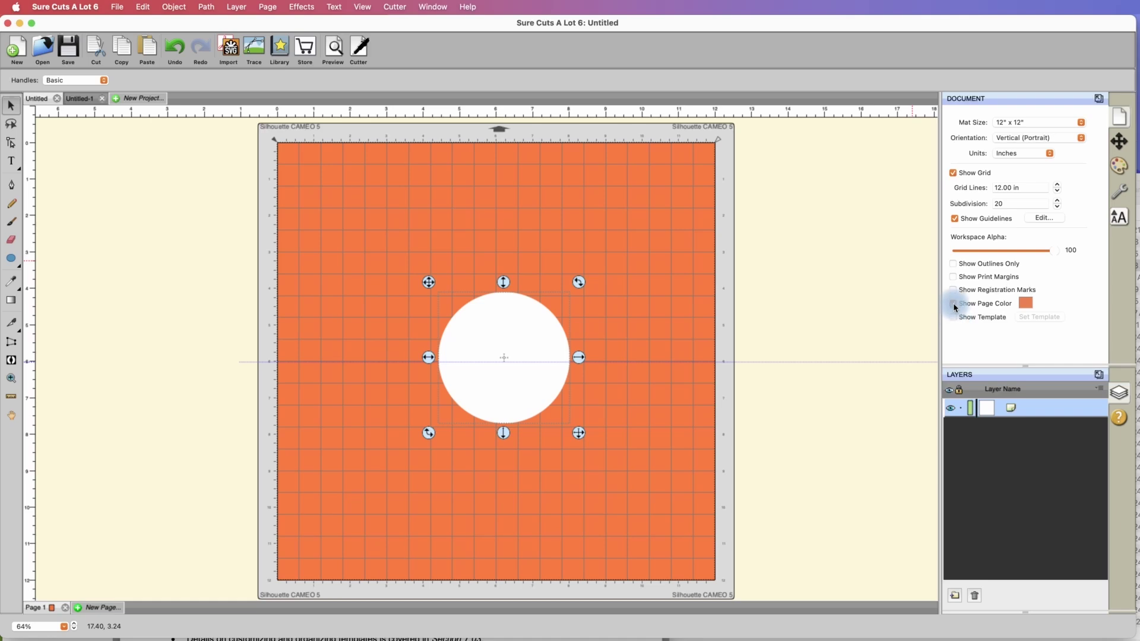
# - Turn off the page colour and fill the circle black
pyautogui.click(953, 304)
pyautogui.click(953, 303)
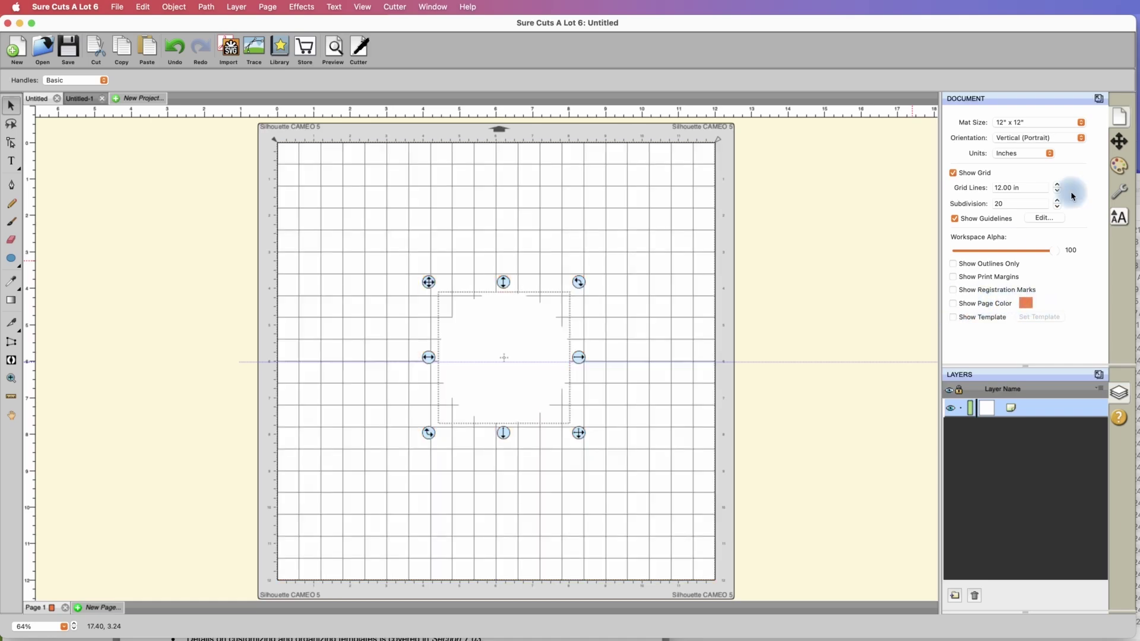
pyautogui.click(1118, 166)
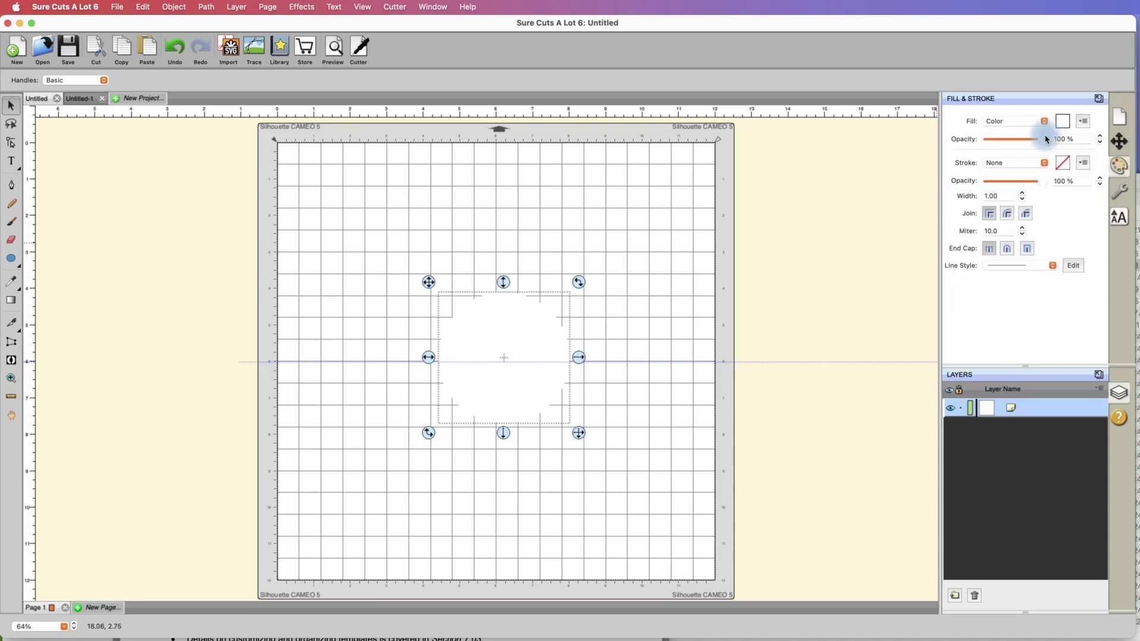
pyautogui.click(1064, 121)
pyautogui.click(780, 364)
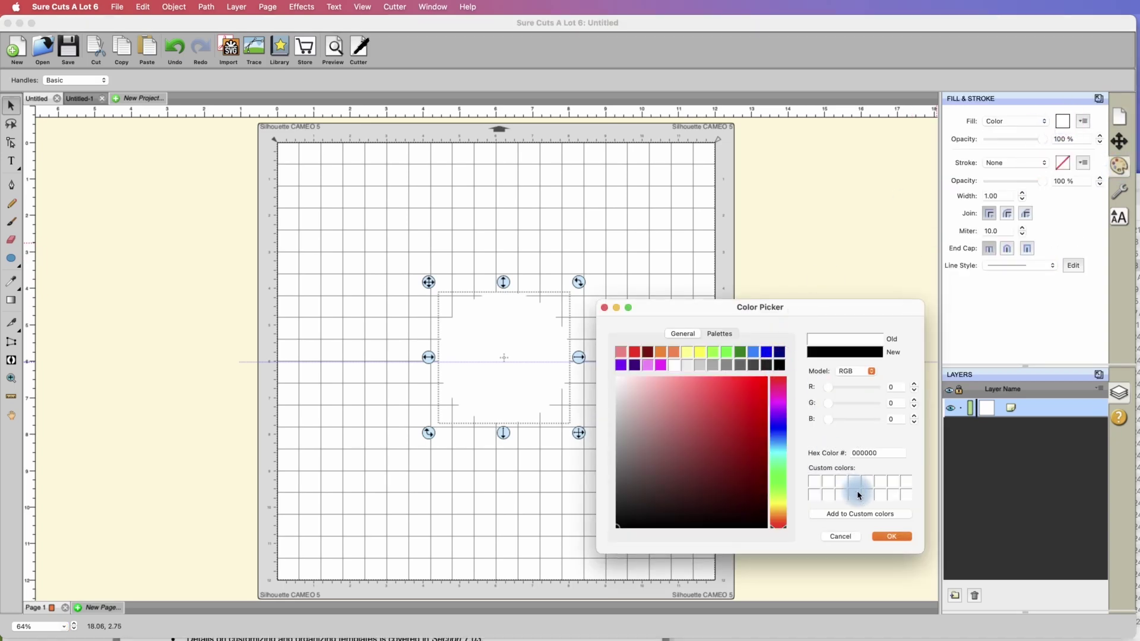
pyautogui.click(887, 537)
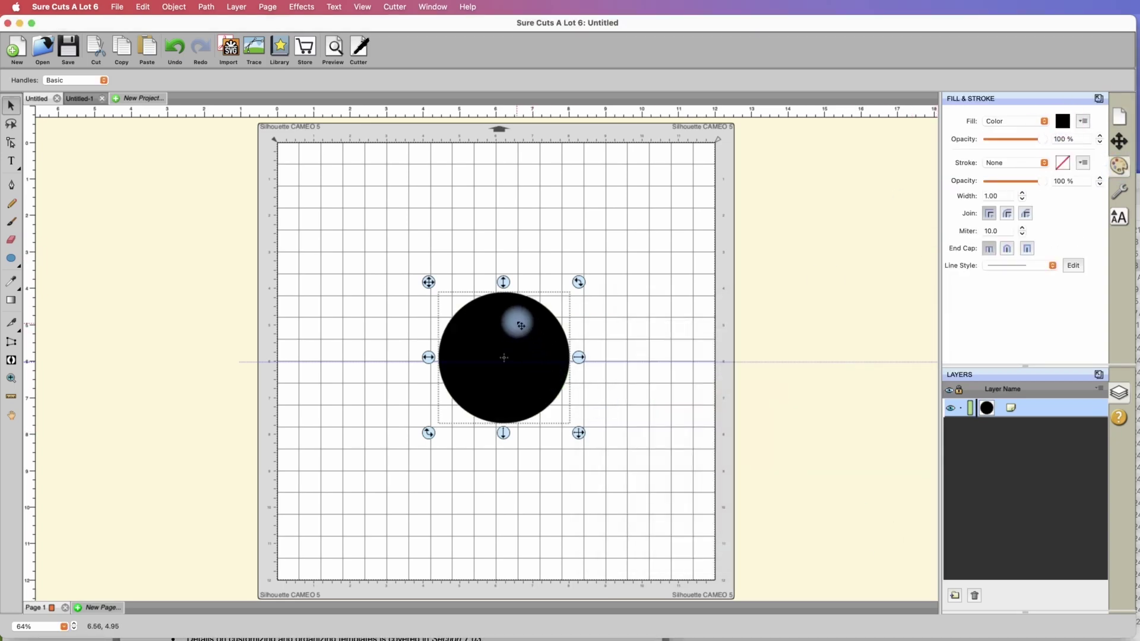
# - Move the black circle up and left, higher on the mat
pyautogui.moveTo(490, 323); pyautogui.dragTo(483, 307)
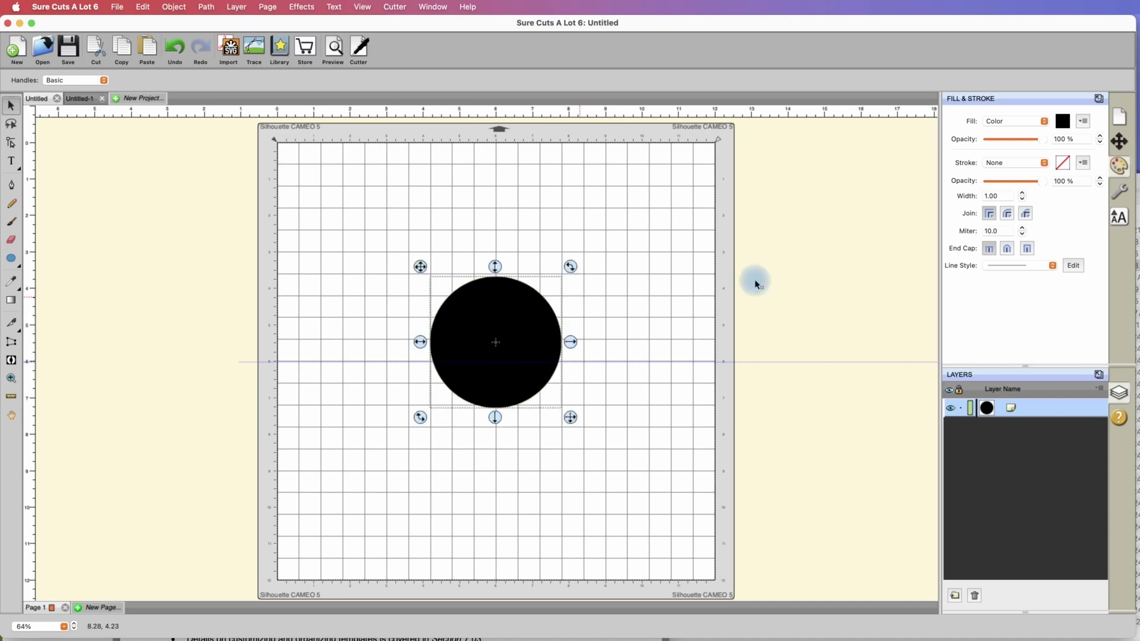
pyautogui.click(1115, 143)
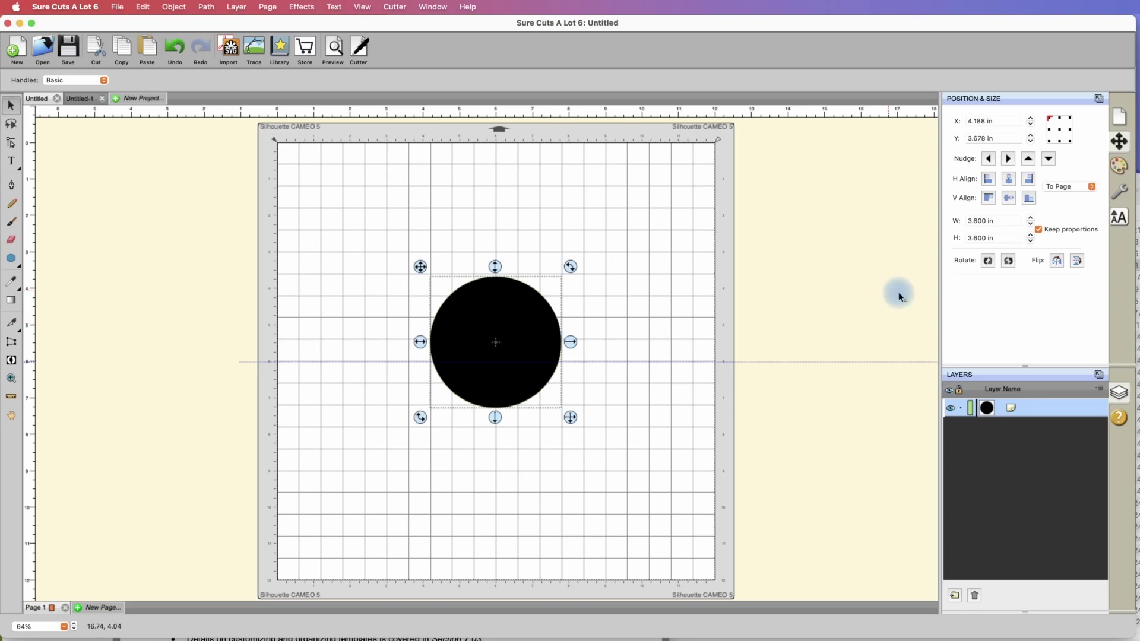
pyautogui.click(1124, 120)
pyautogui.moveTo(533, 304); pyautogui.dragTo(487, 263)
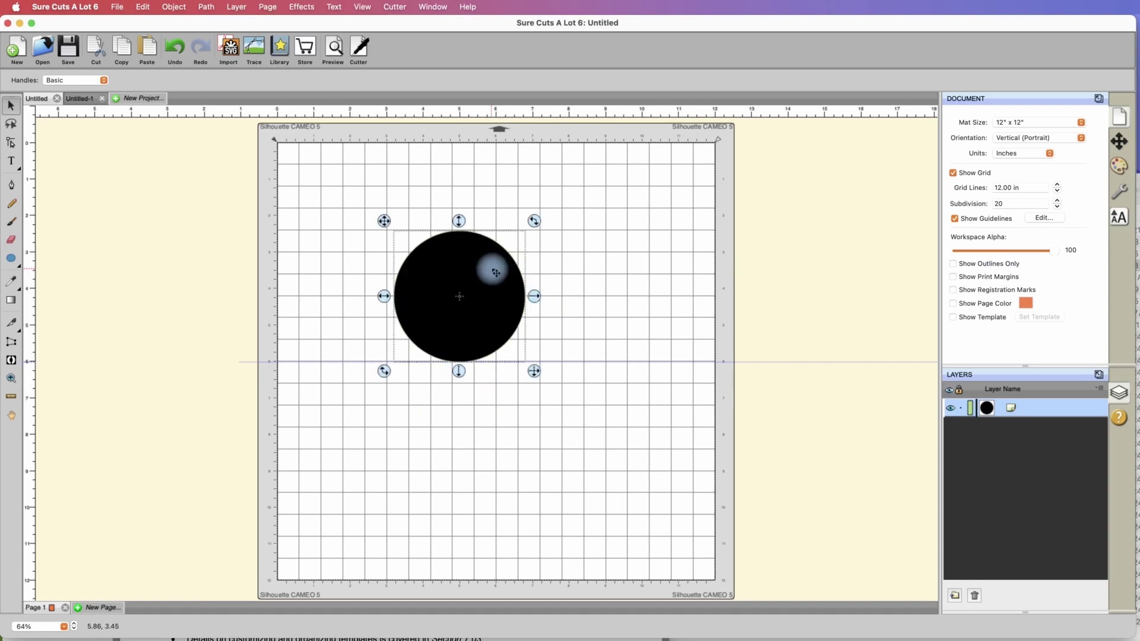
pyautogui.click(117, 6)
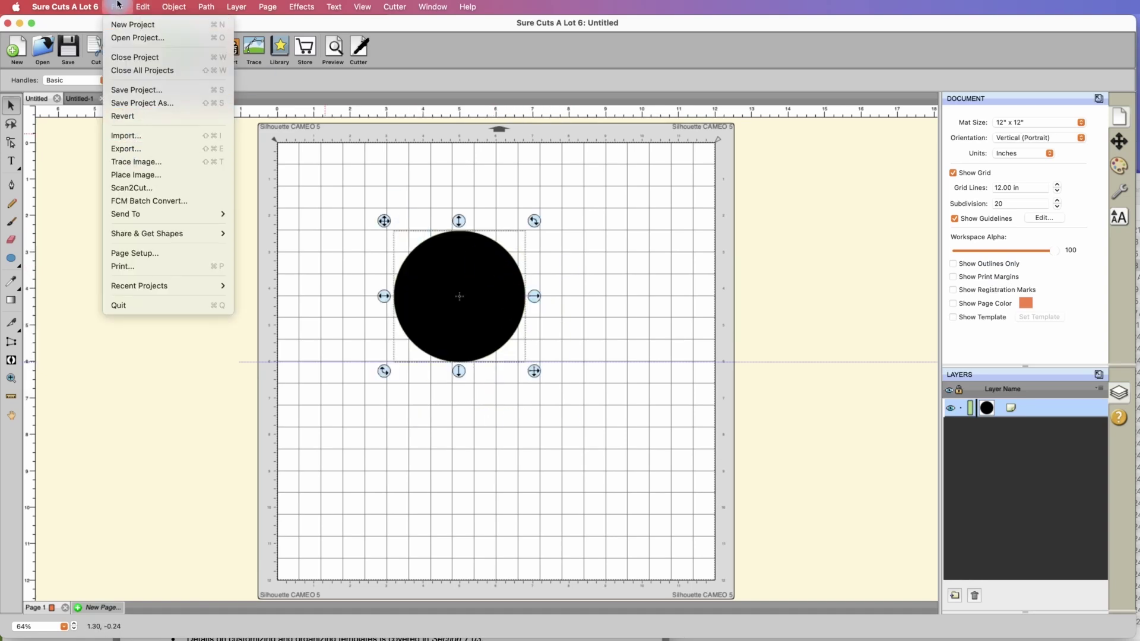
# - Export the design to the Desktop as an SVG named 'Cricut Coaster'
pyautogui.click(131, 150)
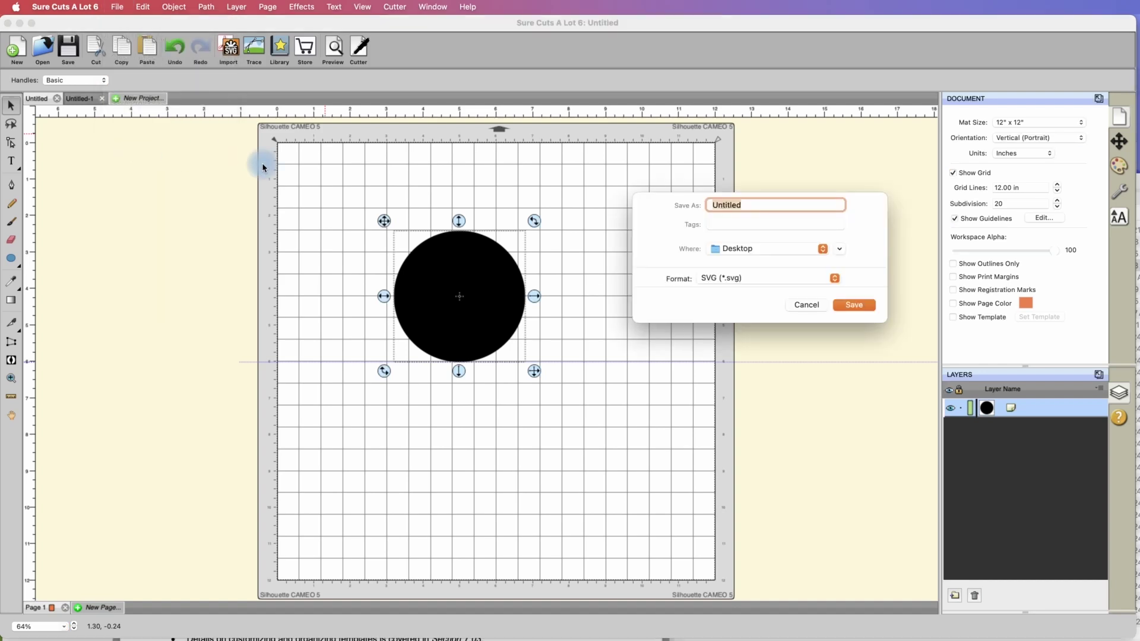
pyautogui.write('Cricut')
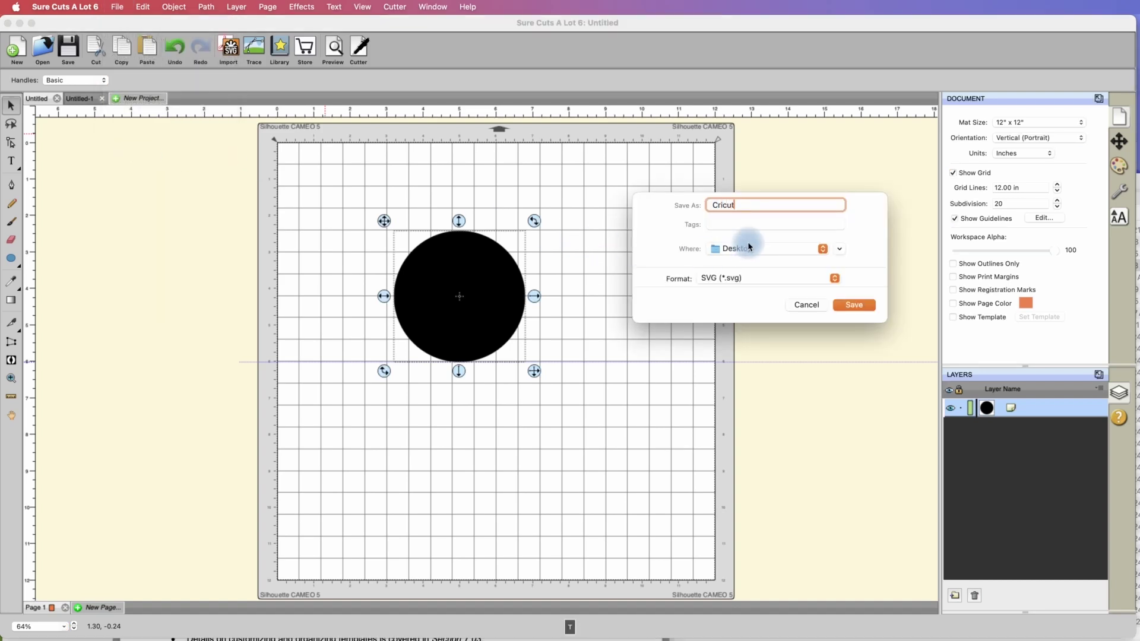
pyautogui.write(' Ca')
pyautogui.write('oaster')
pyautogui.click(852, 305)
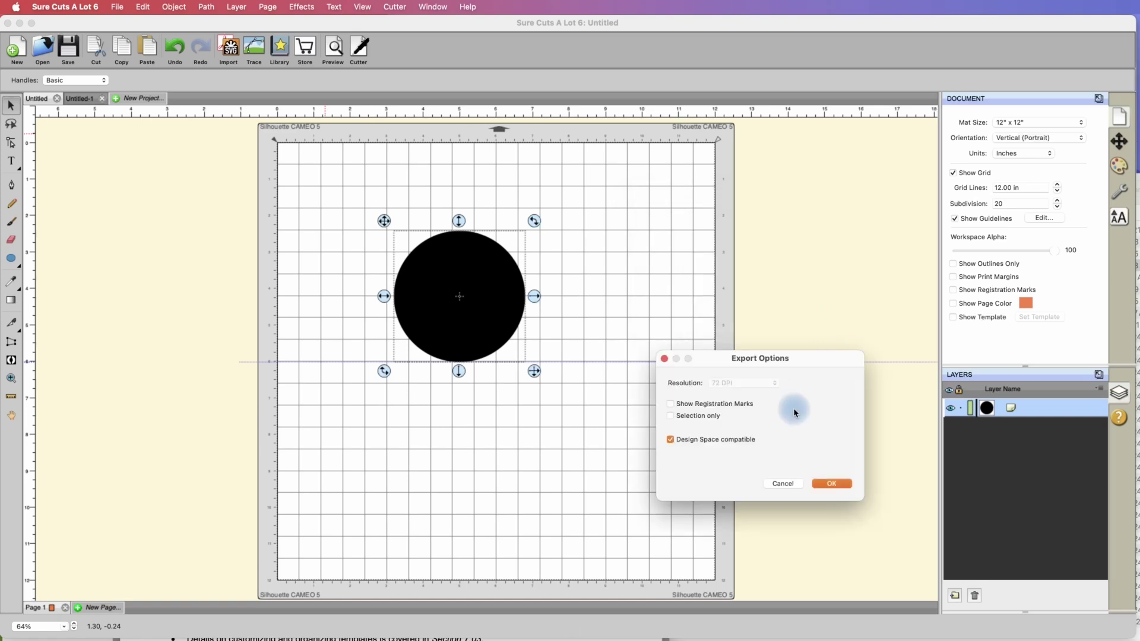
pyautogui.click(822, 484)
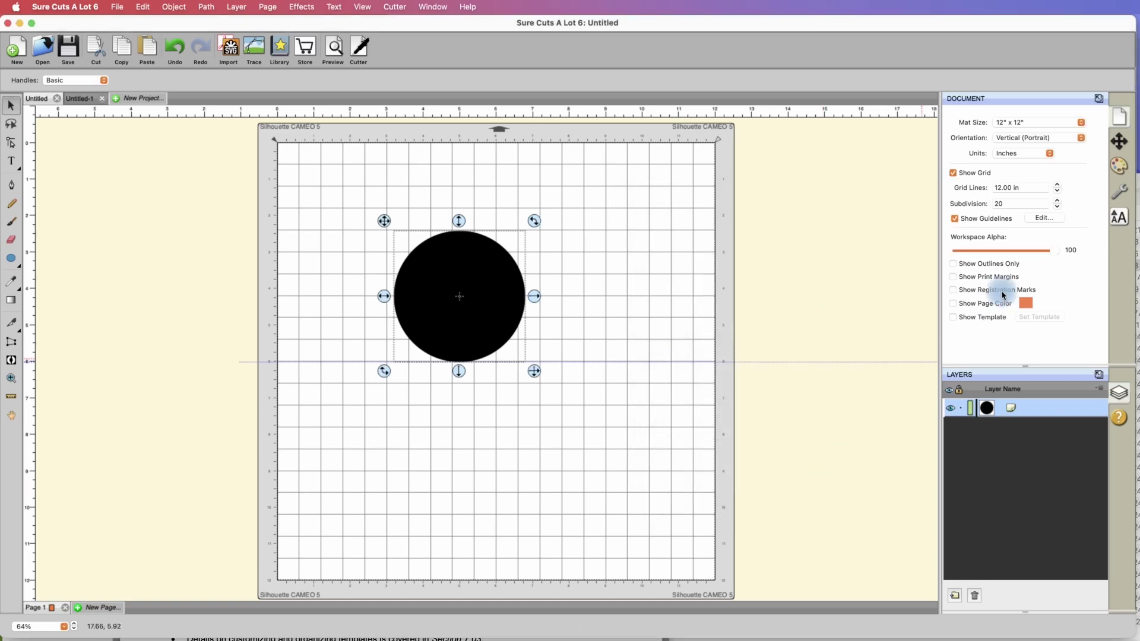
# - Delete the circle from the mat
pyautogui.click(951, 319)
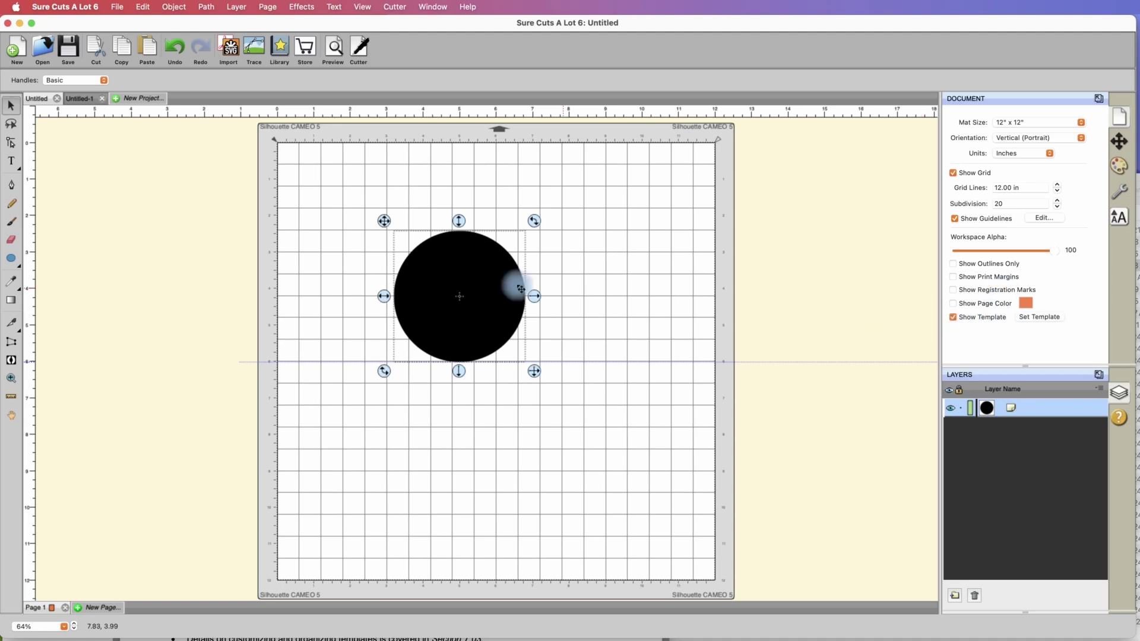
pyautogui.moveTo(469, 257); pyautogui.dragTo(429, 229)
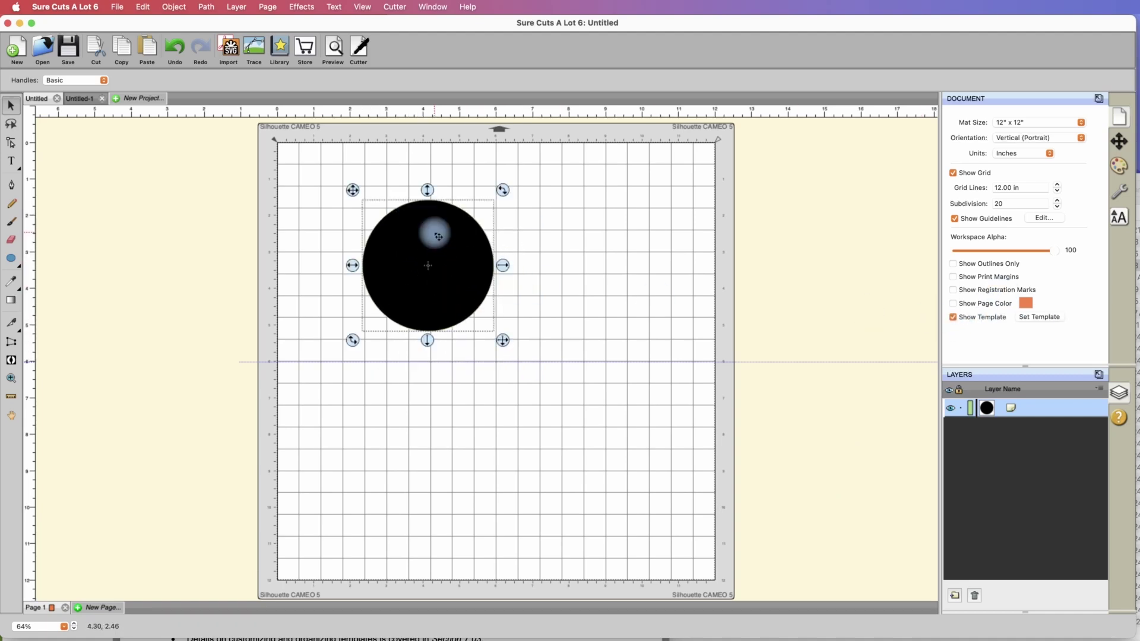
pyautogui.press('Delete')
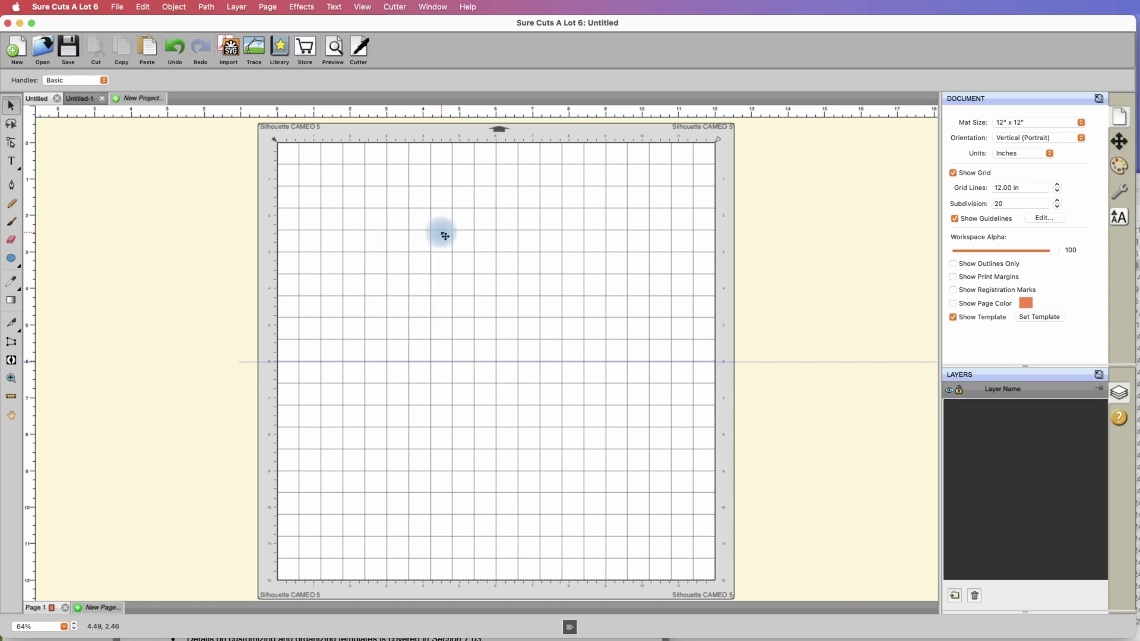
pyautogui.click(953, 318)
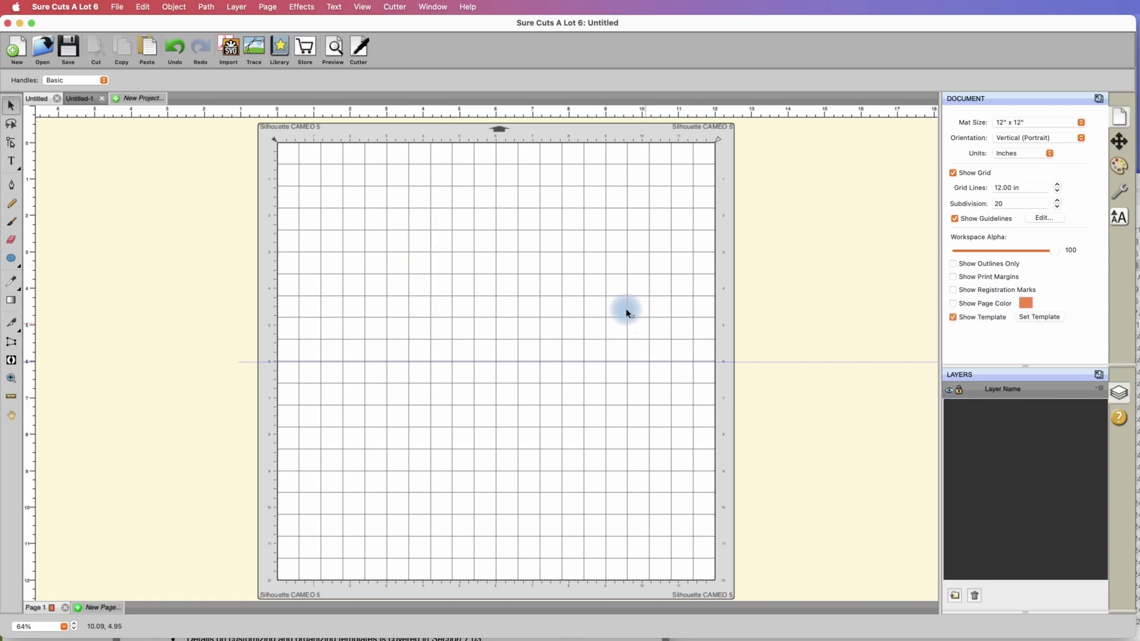
# - Browse the mat template library to the Home & Kitchen templates
pyautogui.click(1034, 317)
pyautogui.moveTo(737, 279); pyautogui.dragTo(714, 252)
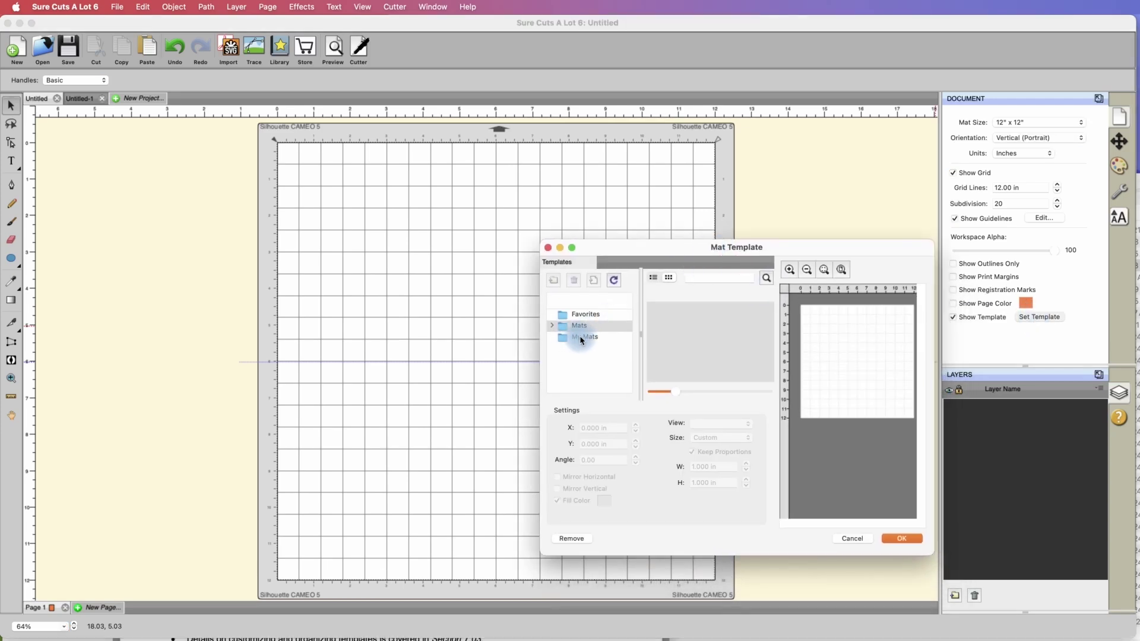
pyautogui.click(582, 316)
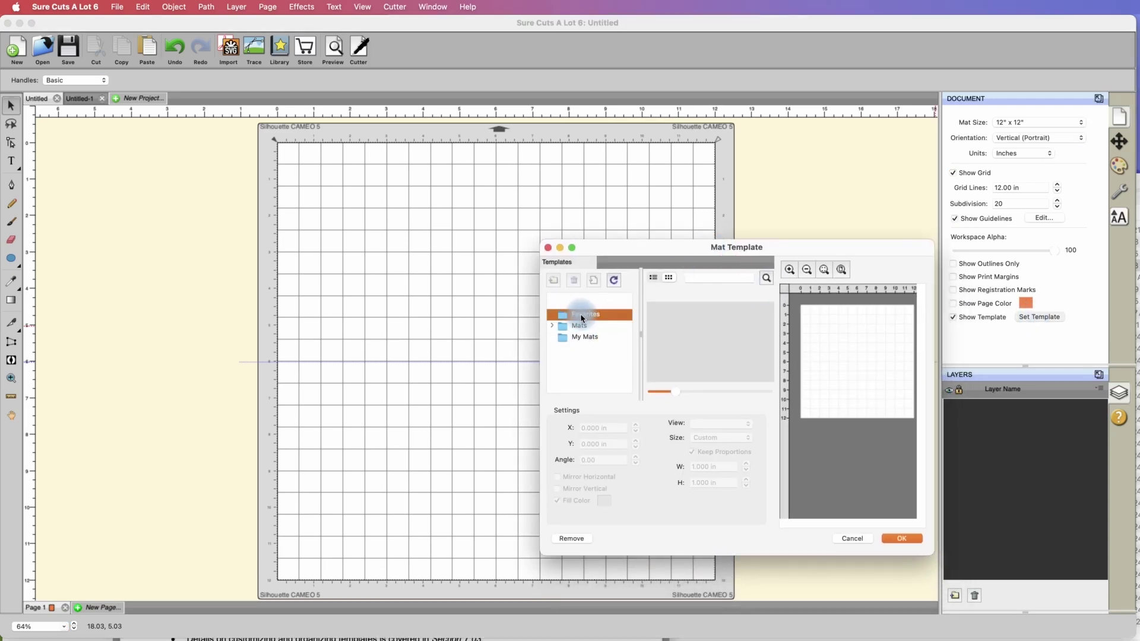
pyautogui.click(560, 325)
pyautogui.click(578, 326)
pyautogui.click(596, 337)
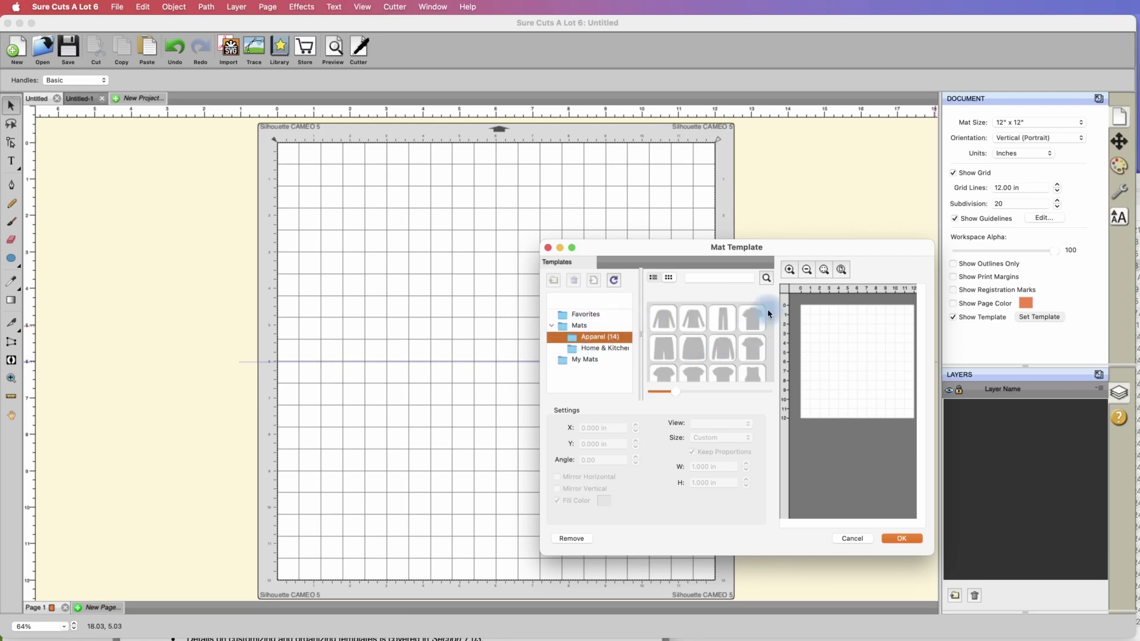
pyautogui.click(600, 348)
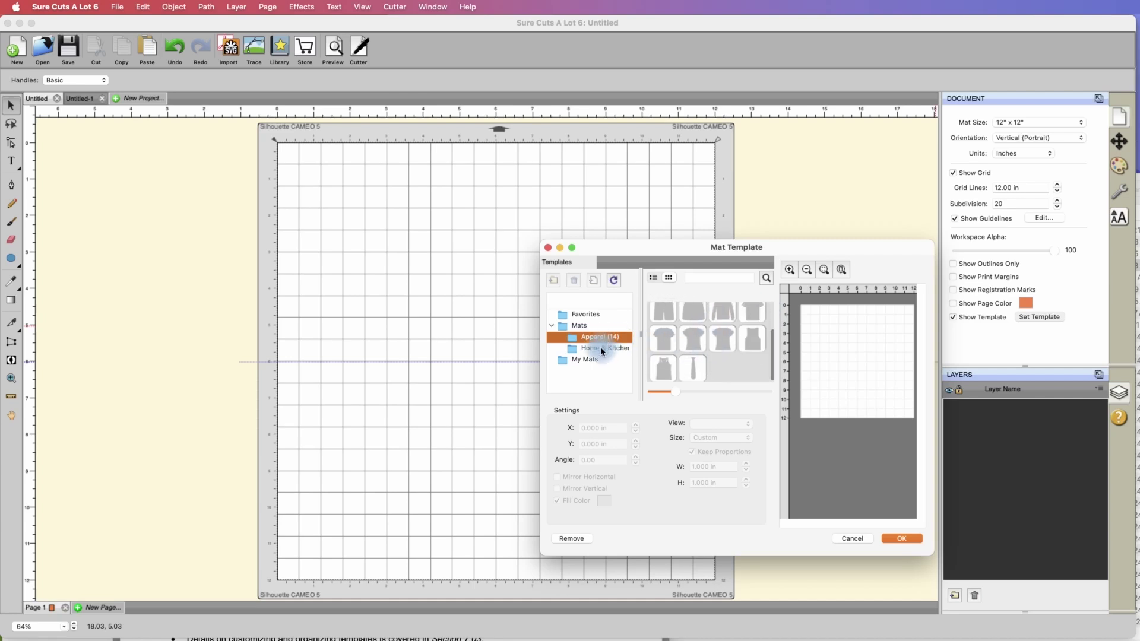
pyautogui.scroll(-3, 703, 340)
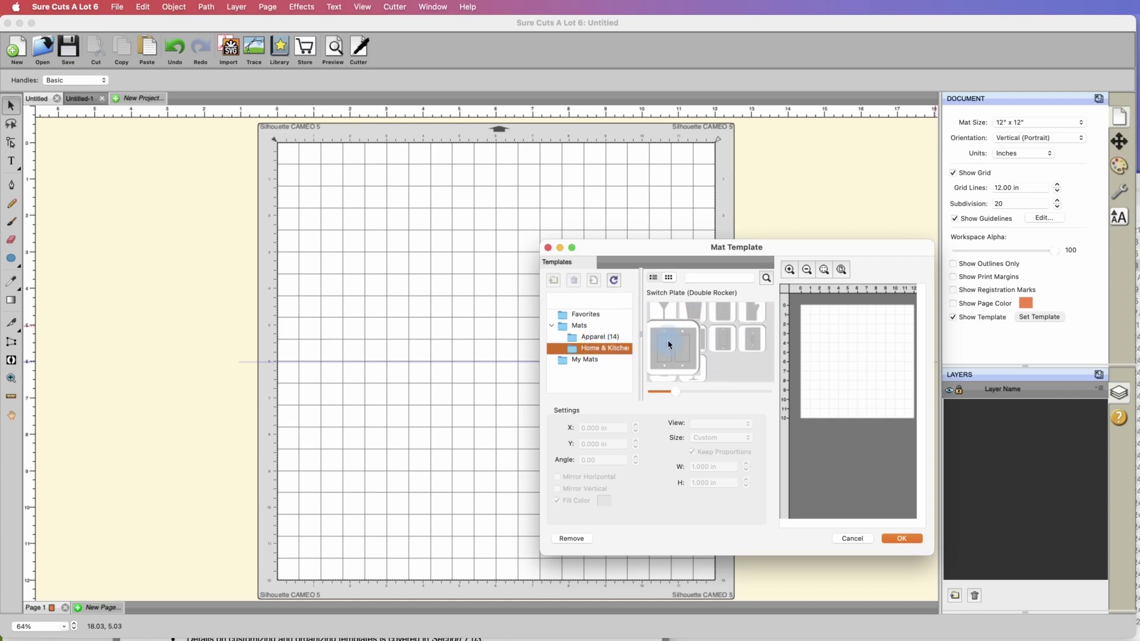
# - Add the Switch Plate (Double Rocker) template, centre it and apply it
pyautogui.doubleClick(671, 344)
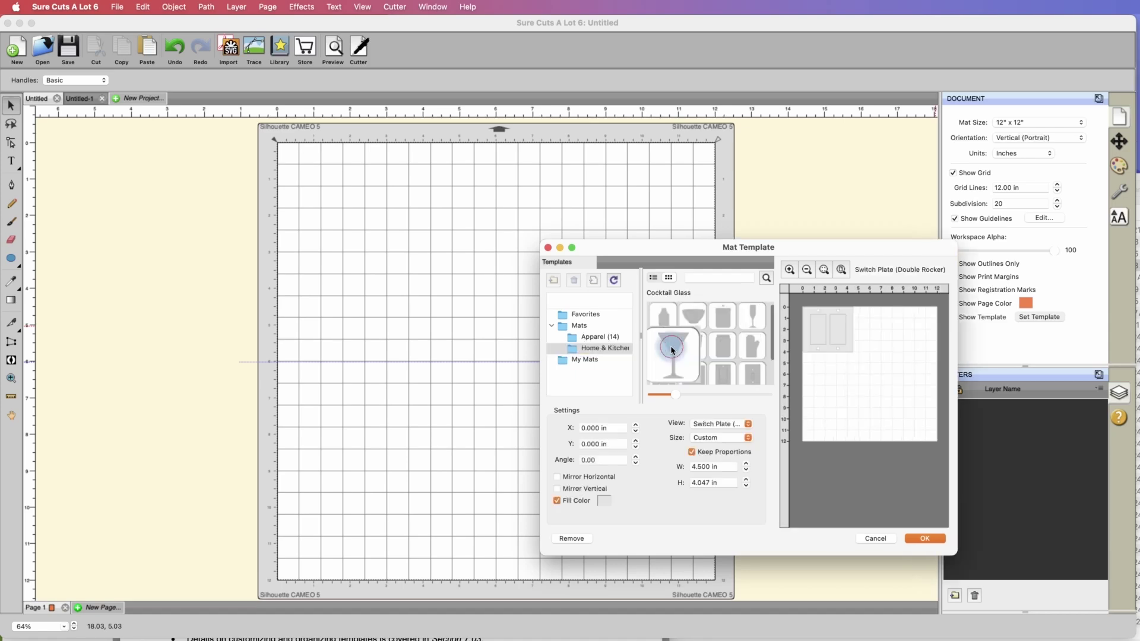
pyautogui.moveTo(829, 331); pyautogui.dragTo(870, 371)
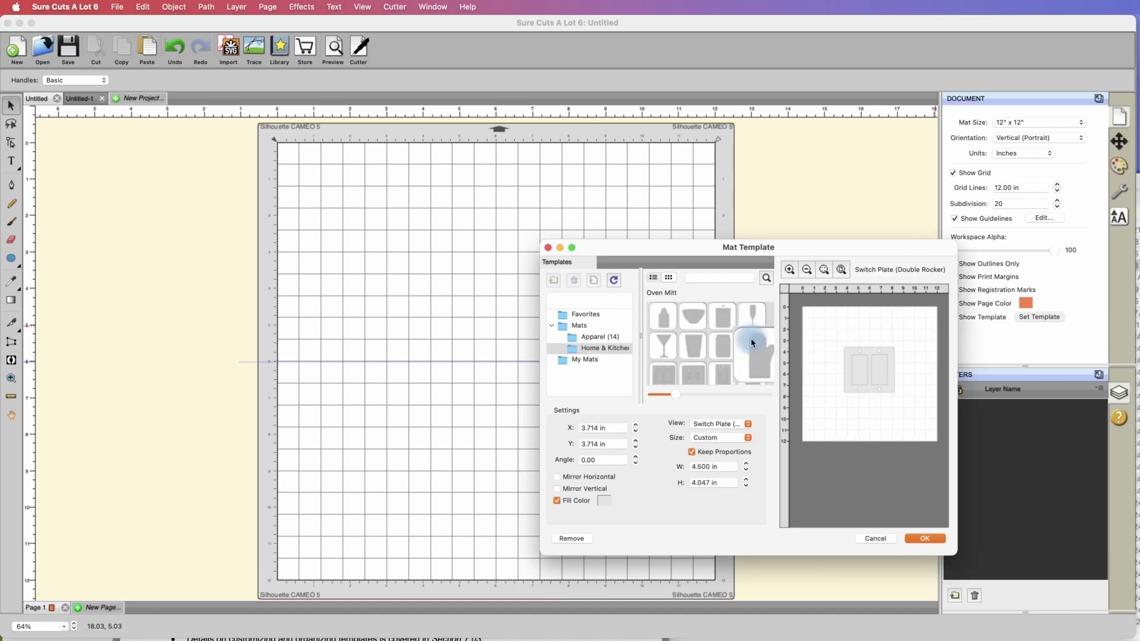
pyautogui.moveTo(863, 370)
pyautogui.mouseDown()
pyautogui.moveTo(838, 356)
pyautogui.moveTo(860, 344)
pyautogui.moveTo(865, 364)
pyautogui.mouseUp()
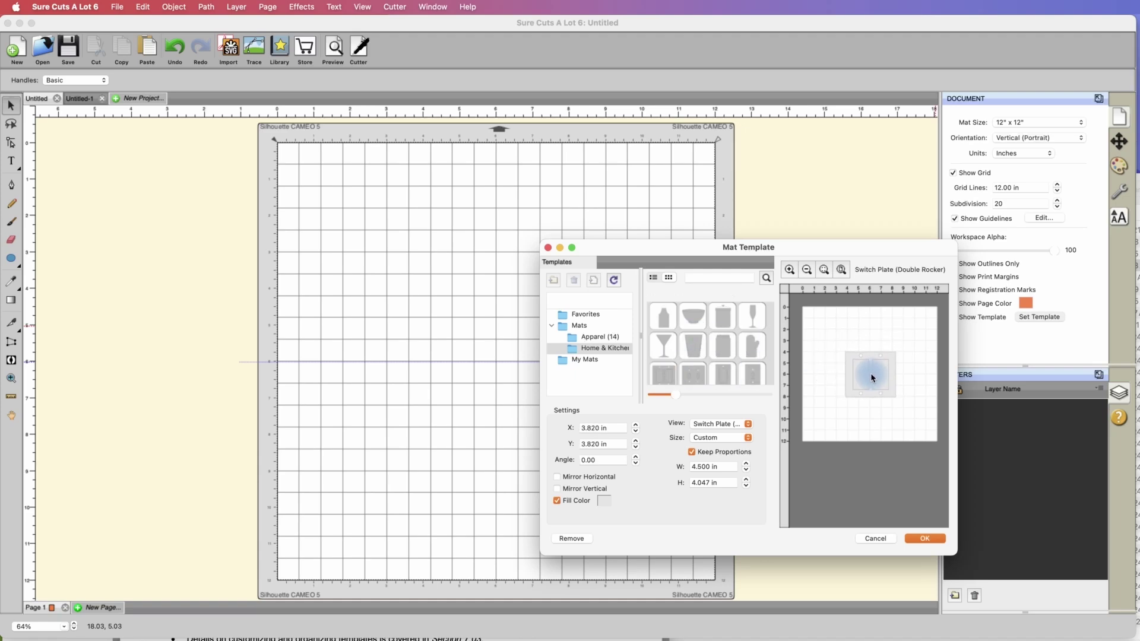
pyautogui.click(920, 538)
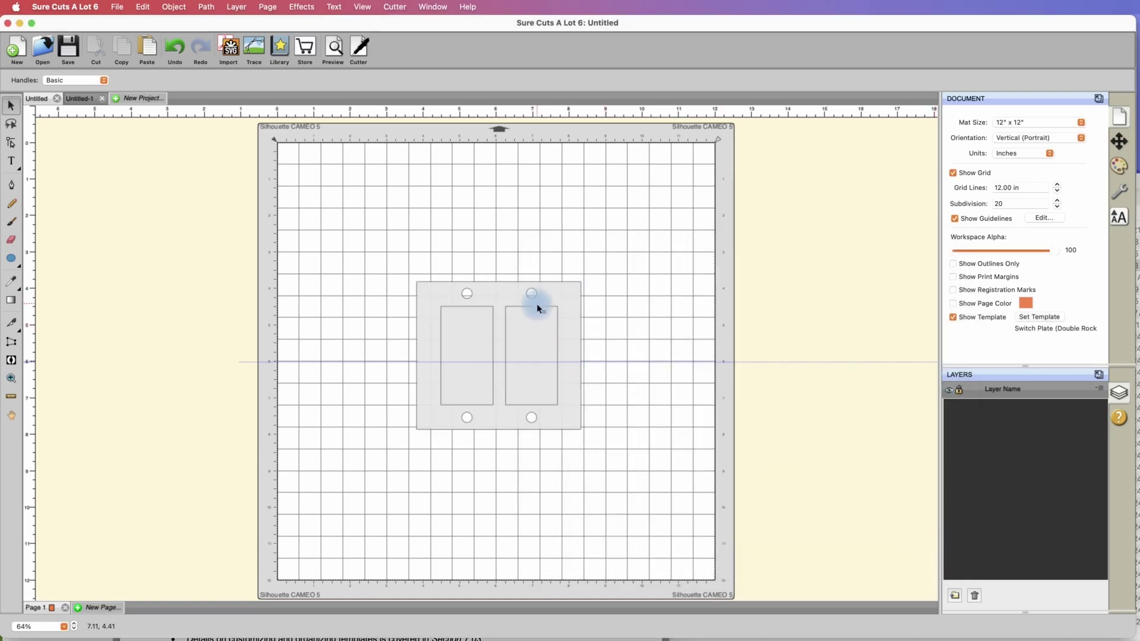
# - Import Cricut Coaster.svg from the Desktop into the My Mats template folder
pyautogui.moveTo(384, 254); pyautogui.dragTo(652, 470)
pyautogui.click(1037, 316)
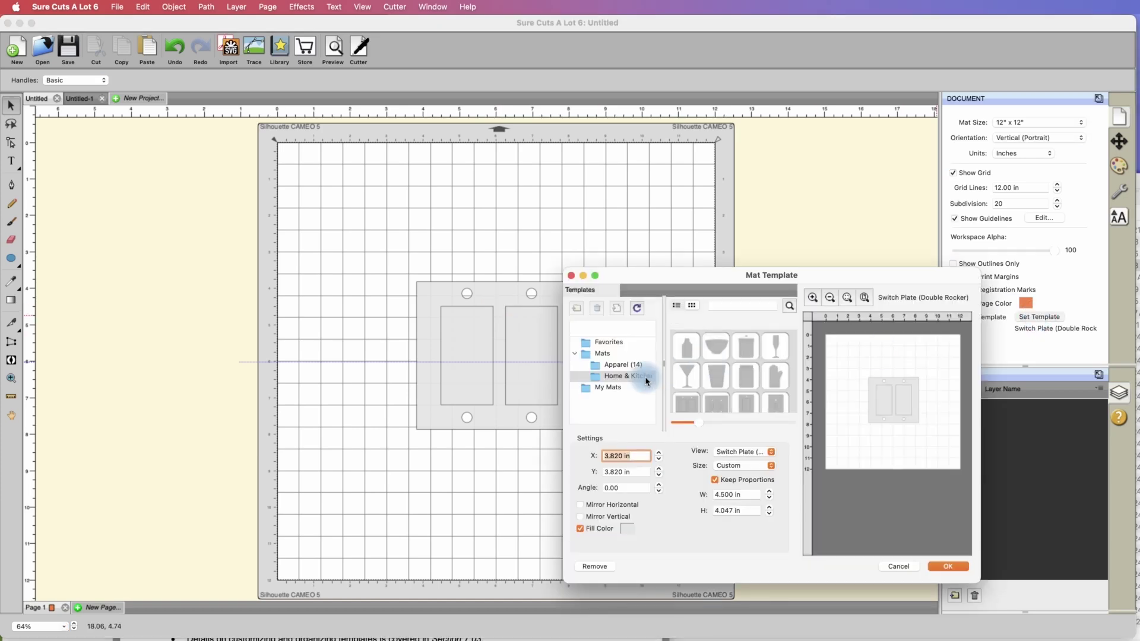
pyautogui.click(606, 388)
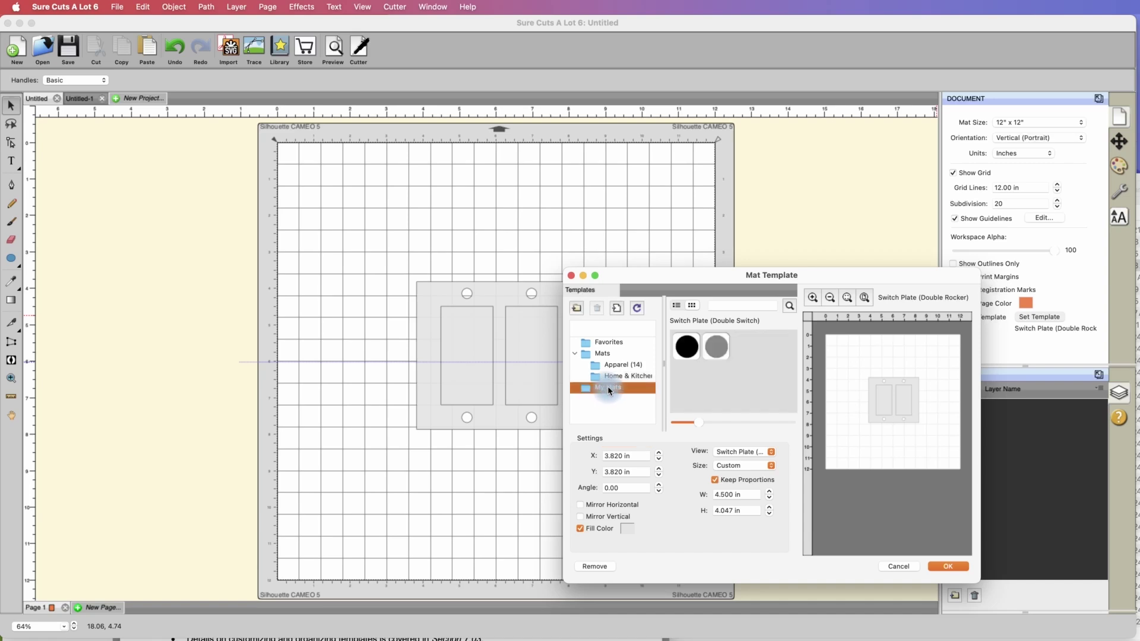
pyautogui.click(581, 310)
pyautogui.click(615, 309)
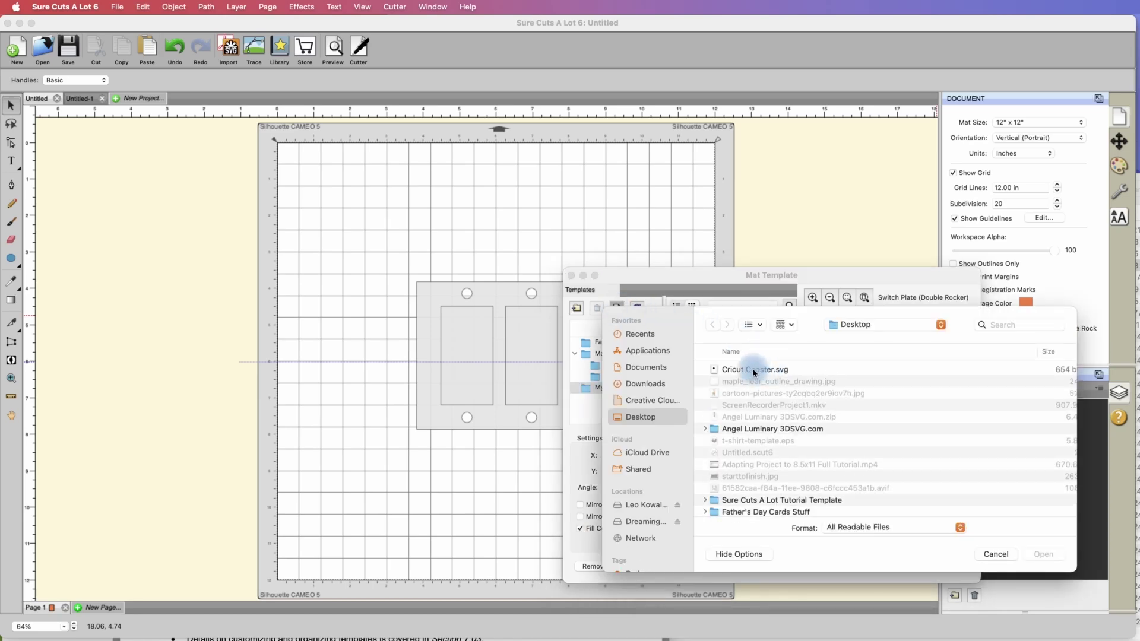
pyautogui.click(752, 371)
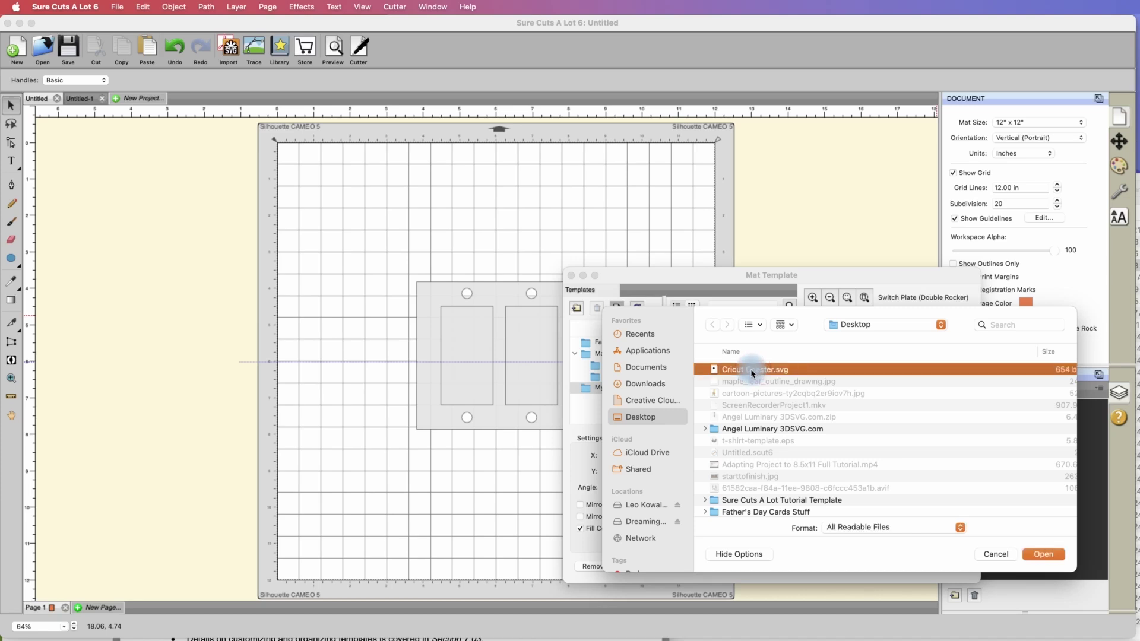
pyautogui.doubleClick(750, 368)
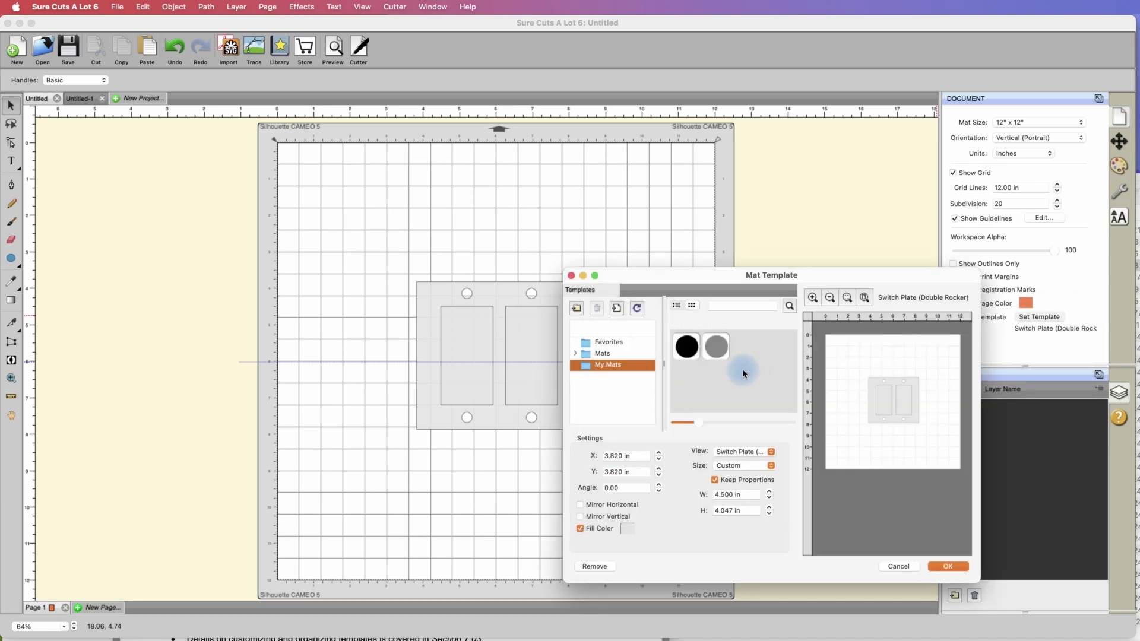
# - Load the Cricut Coaster template, centre it on the mat and fill it orange
pyautogui.moveTo(694, 356)
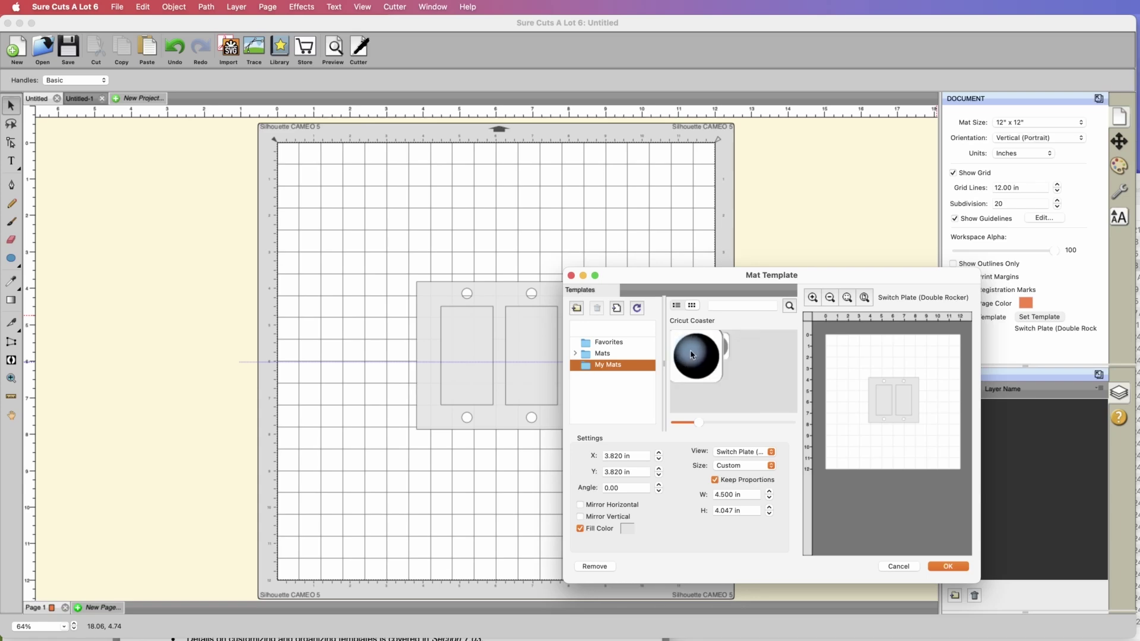
pyautogui.click(691, 354)
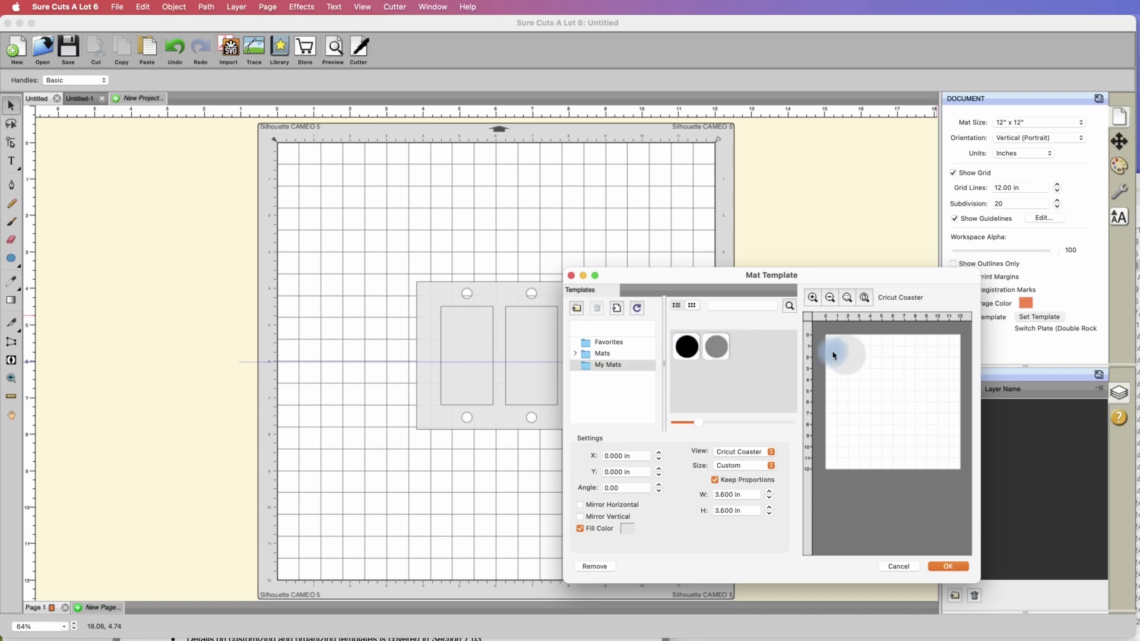
pyautogui.moveTo(845, 360); pyautogui.dragTo(889, 401)
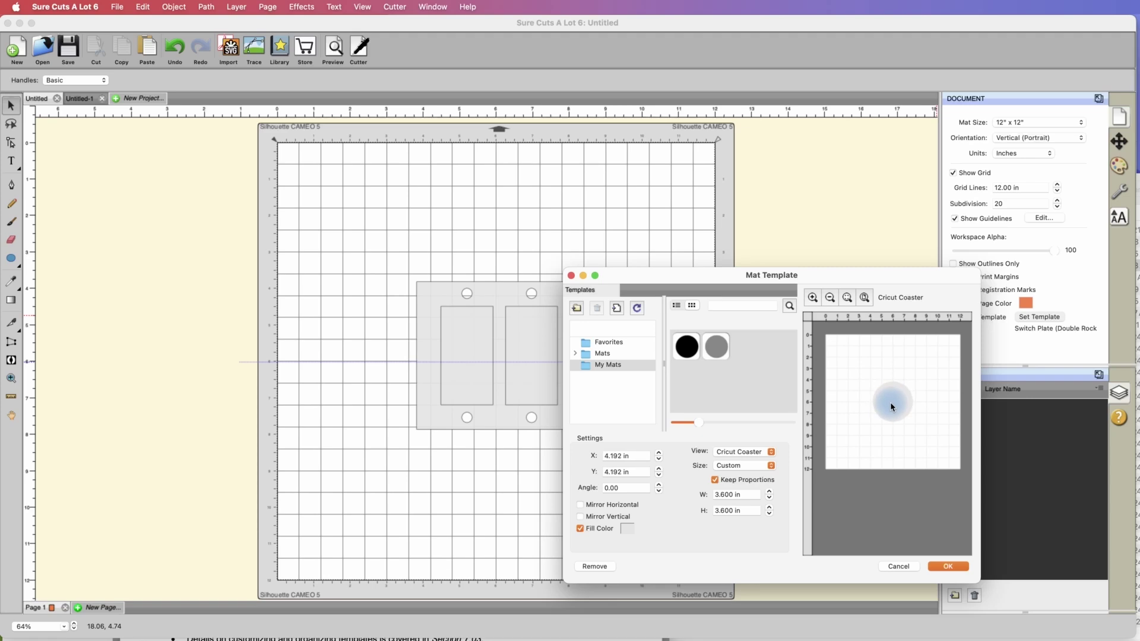
pyautogui.click(623, 528)
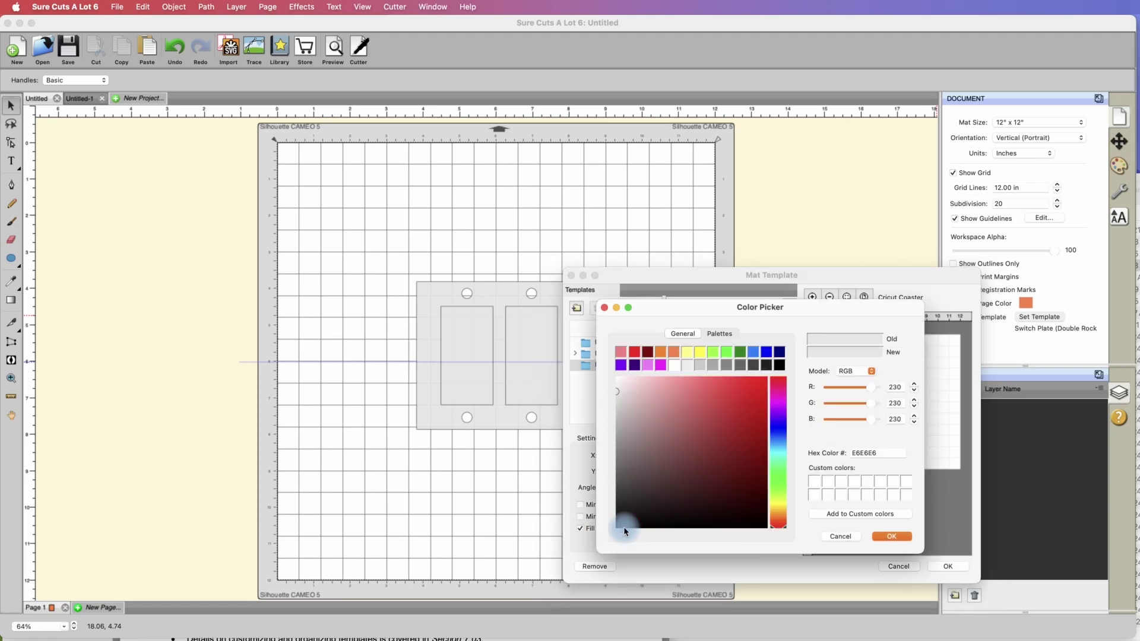
pyautogui.click(673, 352)
pyautogui.click(886, 537)
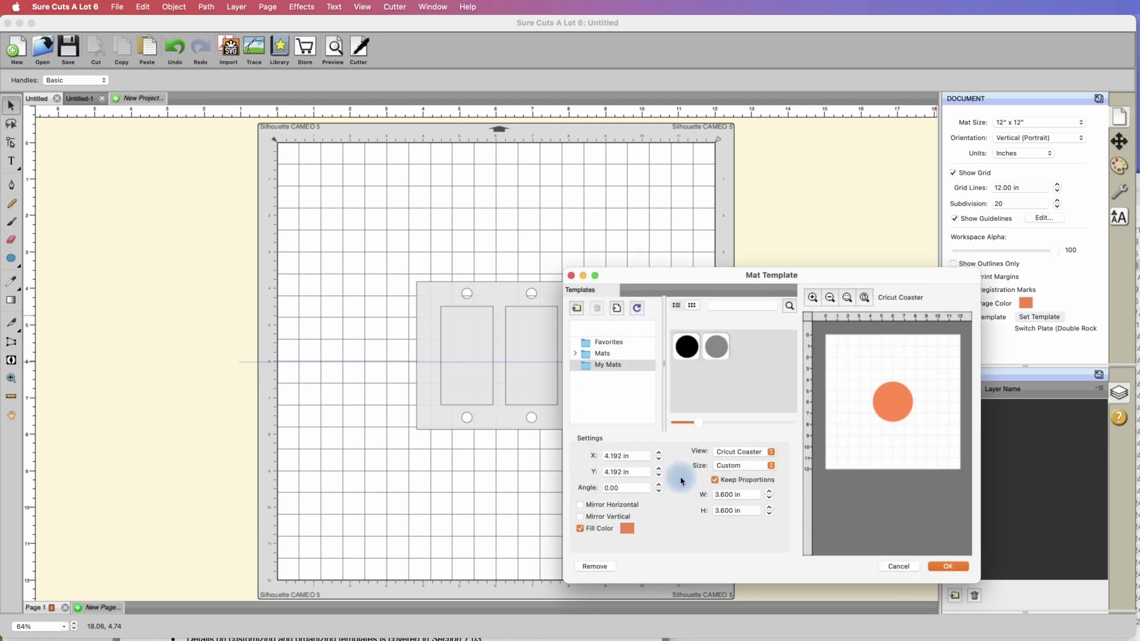
# - Keep the coaster template at 3.6 in, apply it, then hide the template
pyautogui.click(739, 466)
pyautogui.click(793, 466)
pyautogui.click(769, 491)
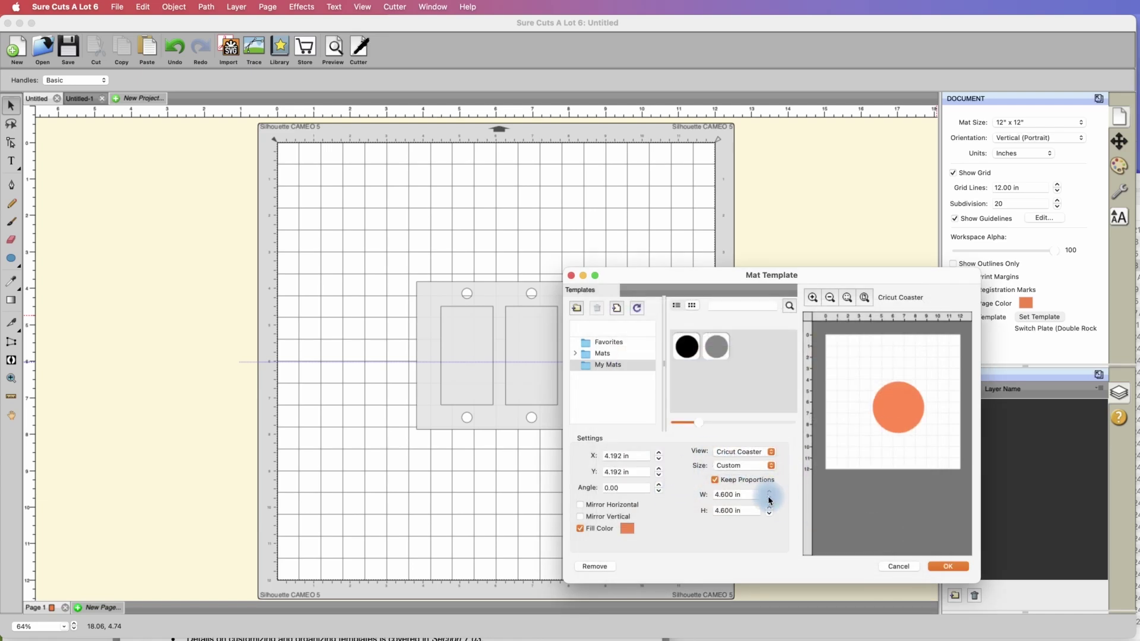
pyautogui.click(769, 499)
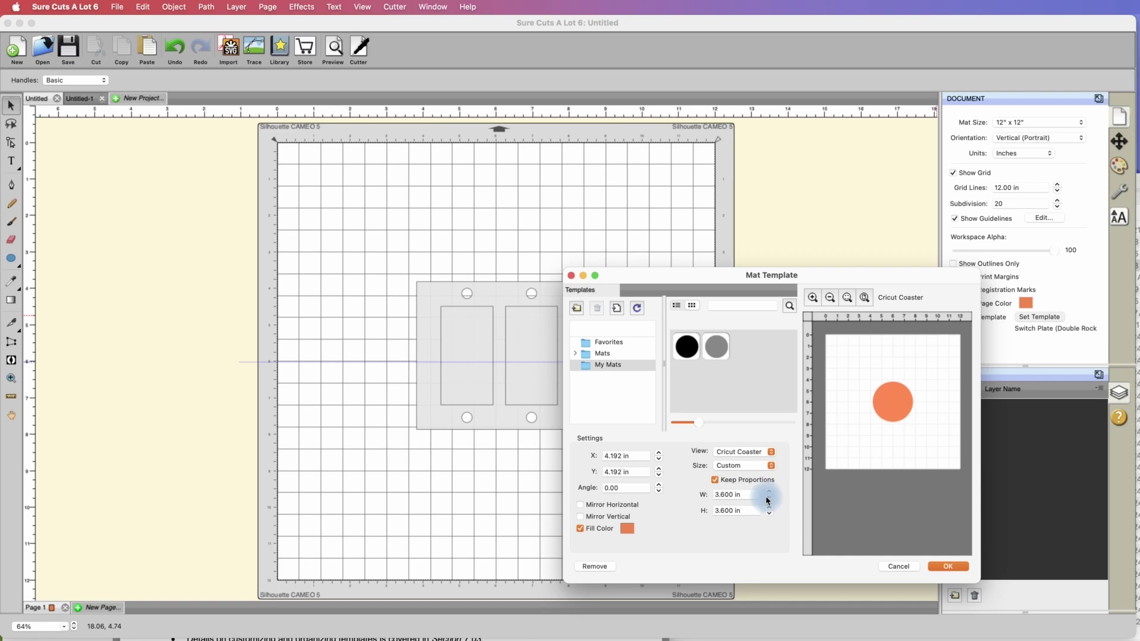
pyautogui.click(949, 567)
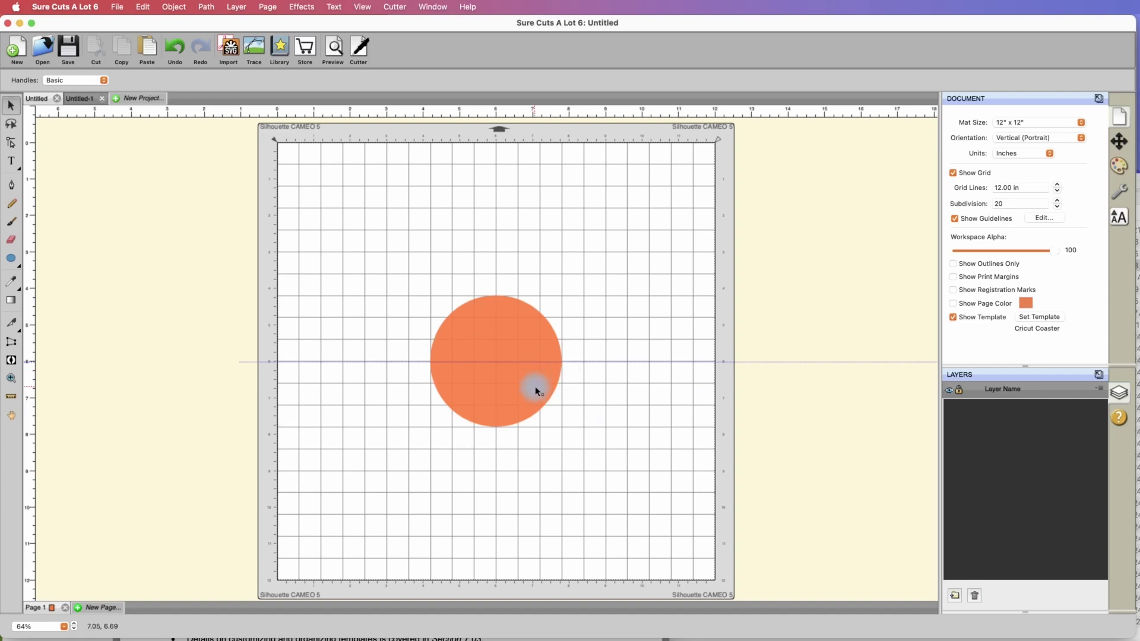
pyautogui.click(953, 317)
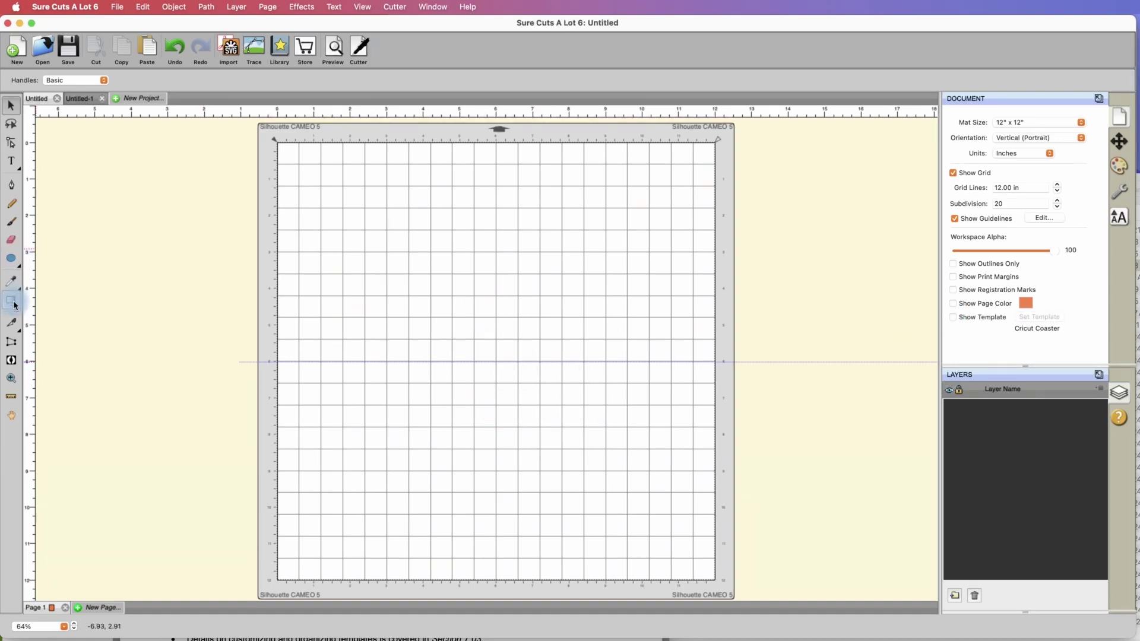
pyautogui.moveTo(10, 259); pyautogui.dragTo(48, 256)
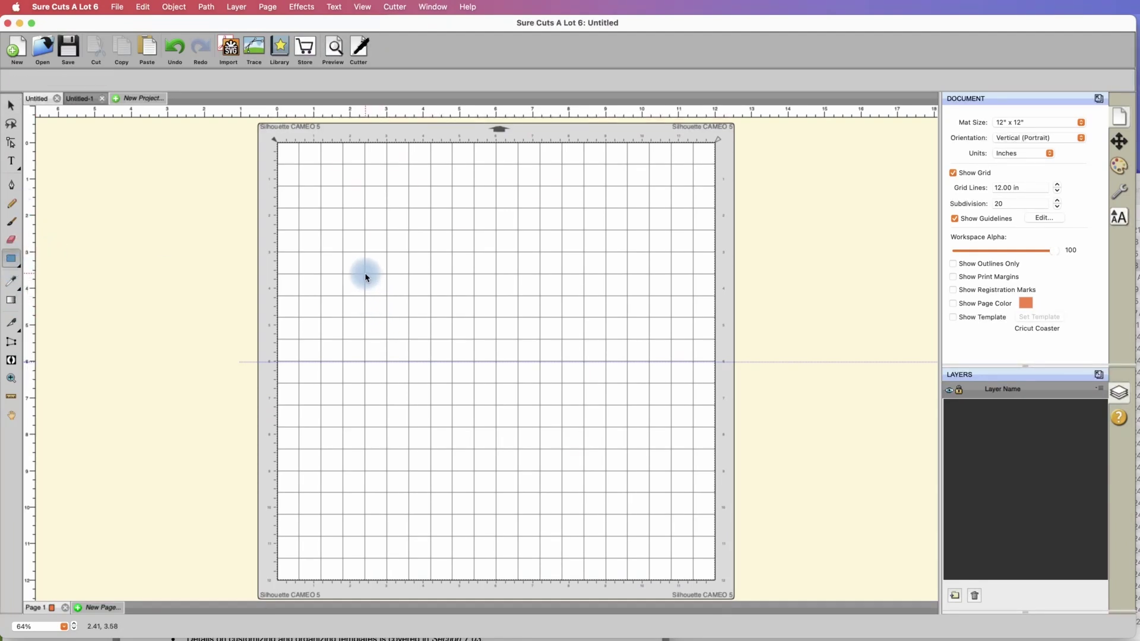
# - Draw a rectangle across the mat, undoing an accidental extra one
pyautogui.moveTo(427, 314)
pyautogui.mouseDown()
pyautogui.moveTo(566, 381)
pyautogui.moveTo(582, 410)
pyautogui.moveTo(708, 480)
pyautogui.mouseUp()
pyautogui.click(622, 412)
pyautogui.press('super+z')
pyautogui.click(11, 105)
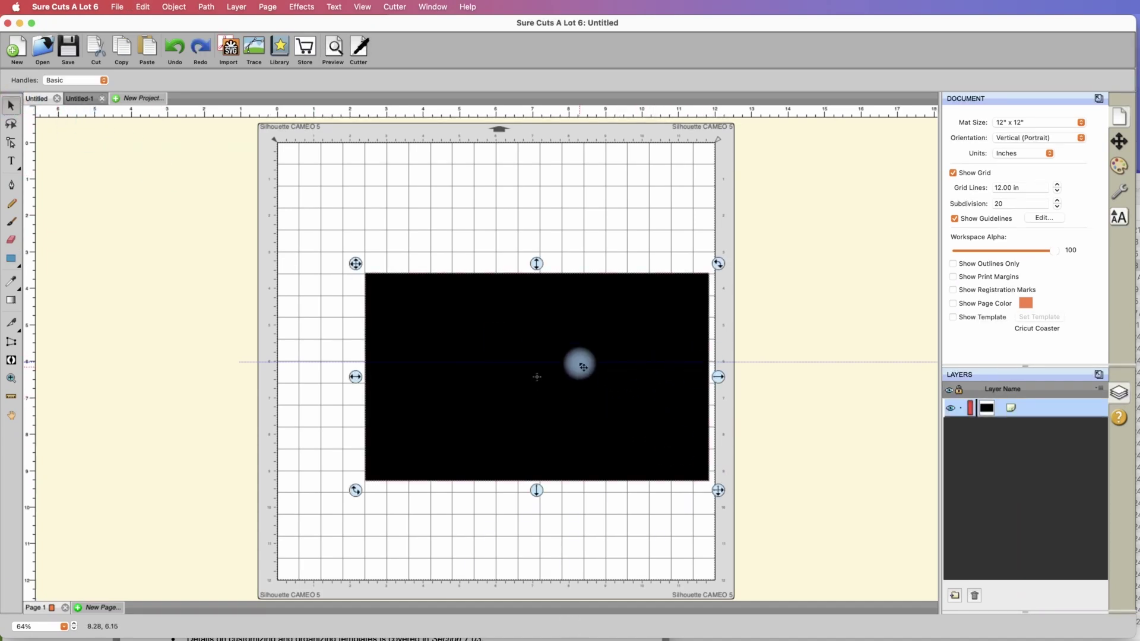
pyautogui.moveTo(581, 365); pyautogui.dragTo(528, 351)
# - Size the rectangle to 10 in wide by 8 in tall and centre it
pyautogui.click(1120, 145)
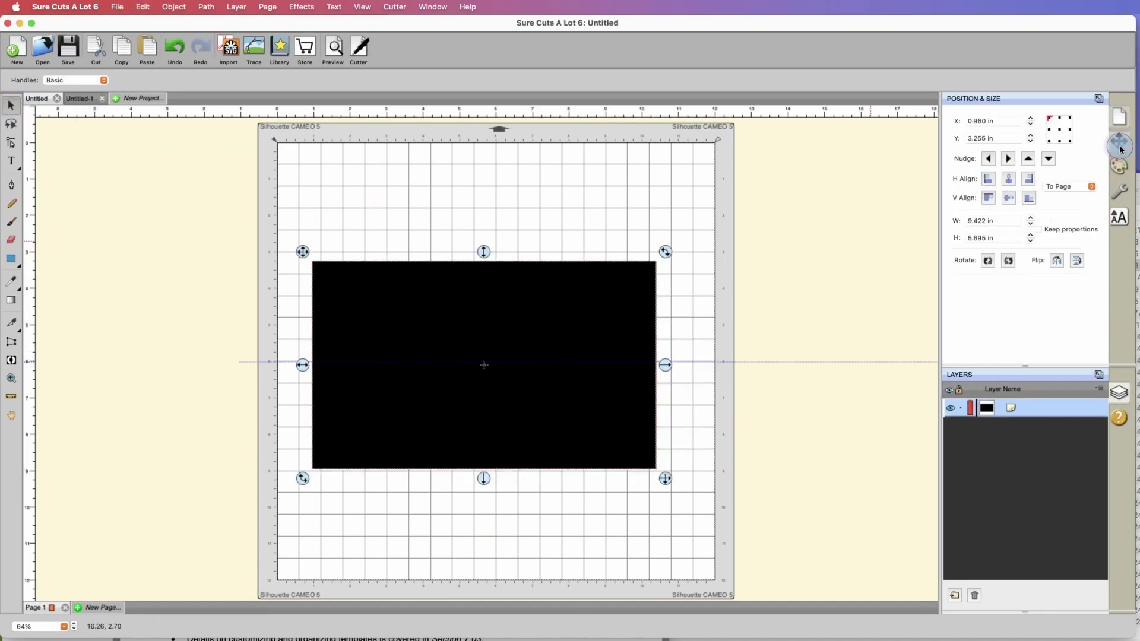
pyautogui.moveTo(986, 221); pyautogui.dragTo(959, 223)
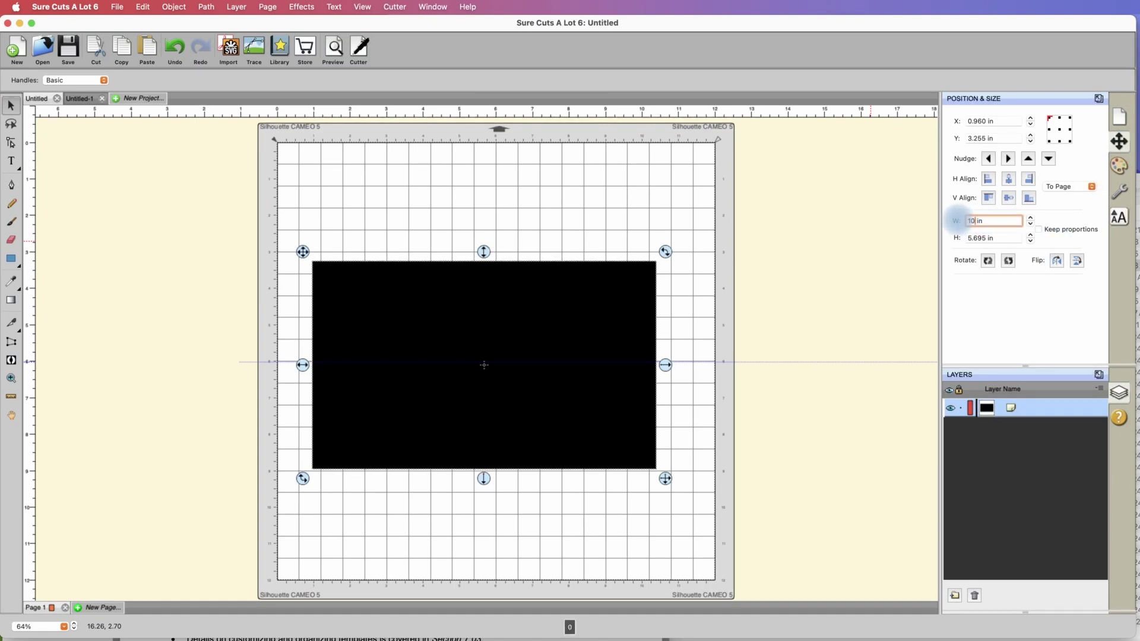
pyautogui.press('Tab')
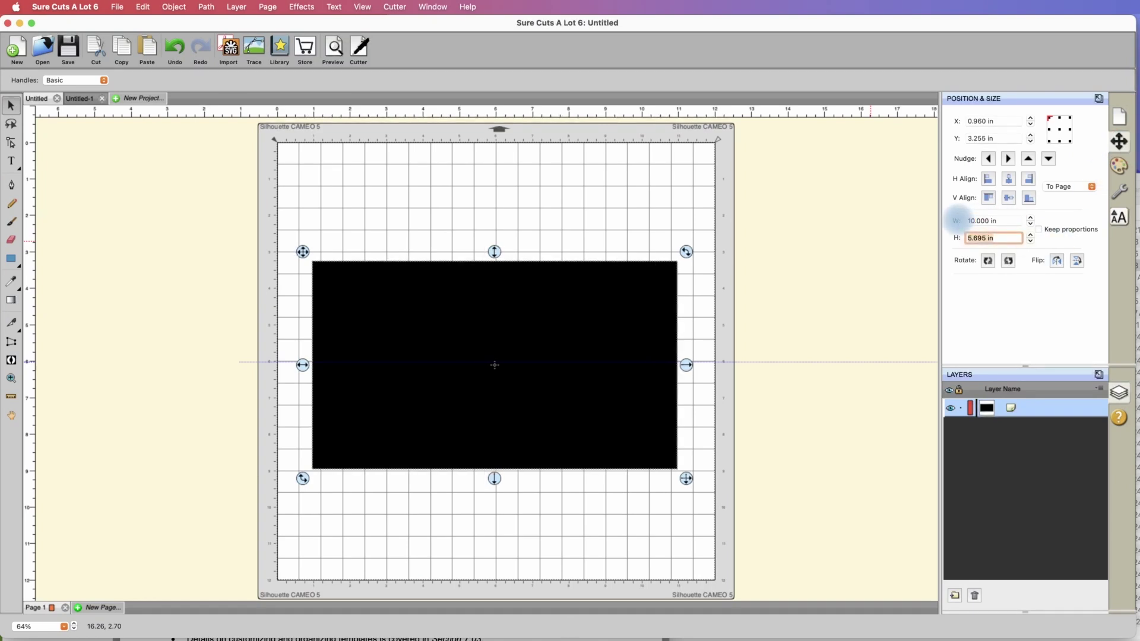
pyautogui.write('8')
pyautogui.press('Return')
pyautogui.moveTo(588, 326); pyautogui.dragTo(599, 283)
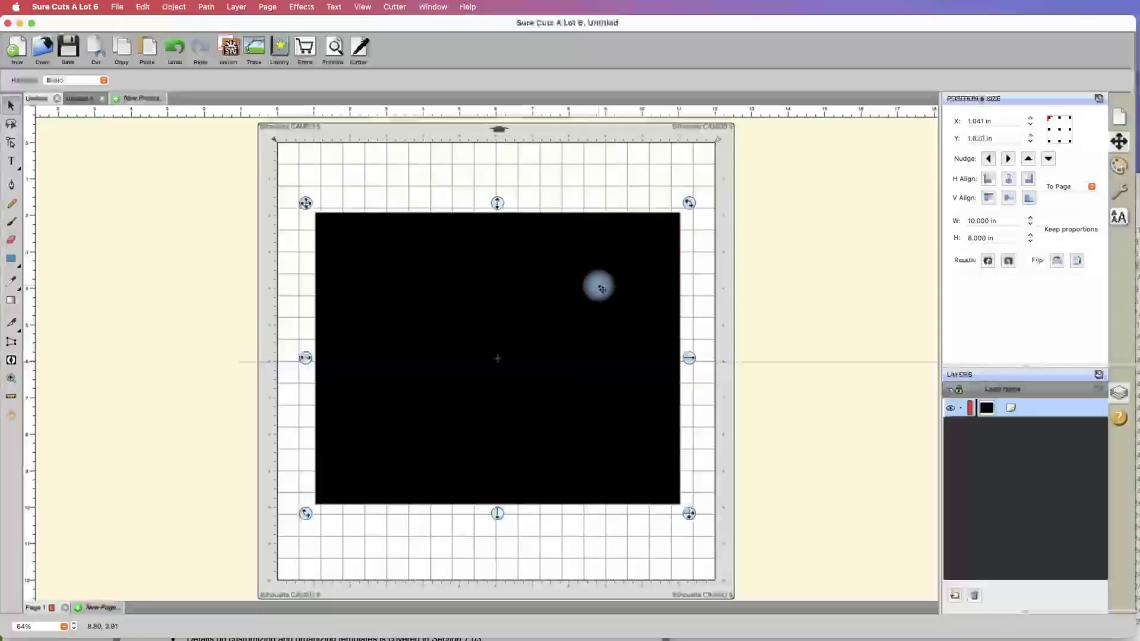
pyautogui.moveTo(594, 302); pyautogui.dragTo(594, 306)
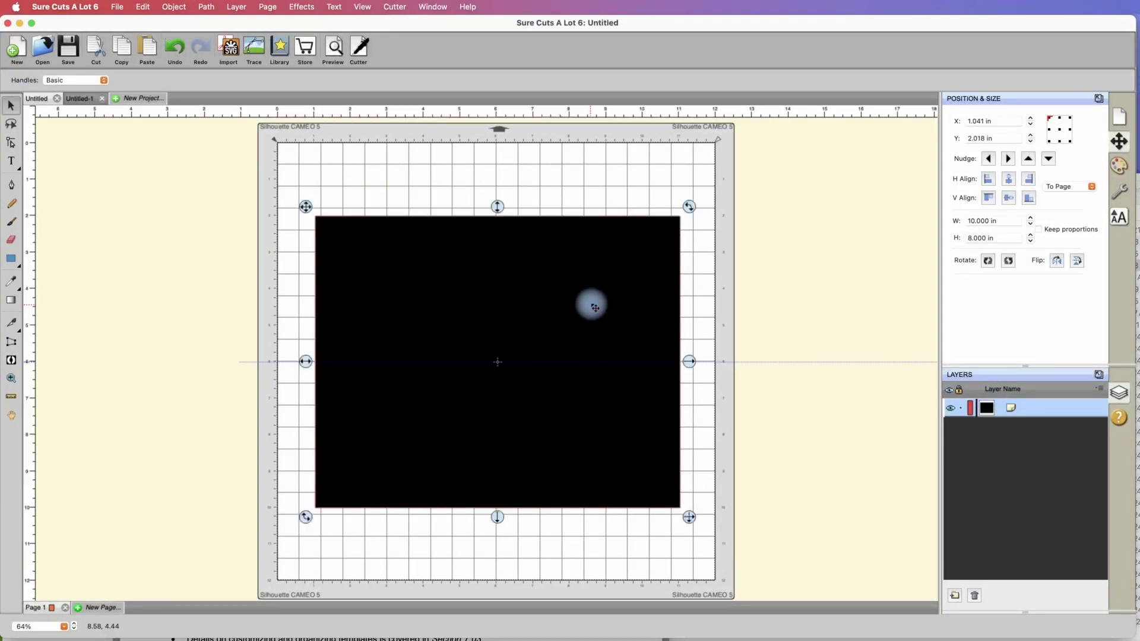
# - Export the rectangle as 'Cutting Board' SVG and turn on Show Template
pyautogui.click(119, 5)
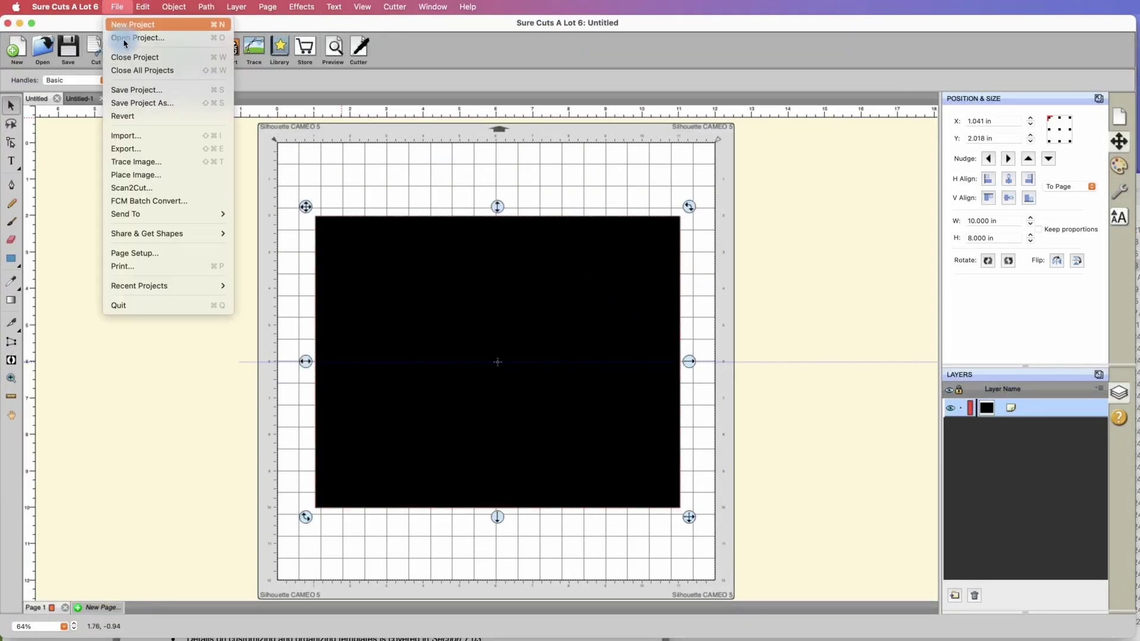
pyautogui.click(137, 149)
pyautogui.write('Cutting Board')
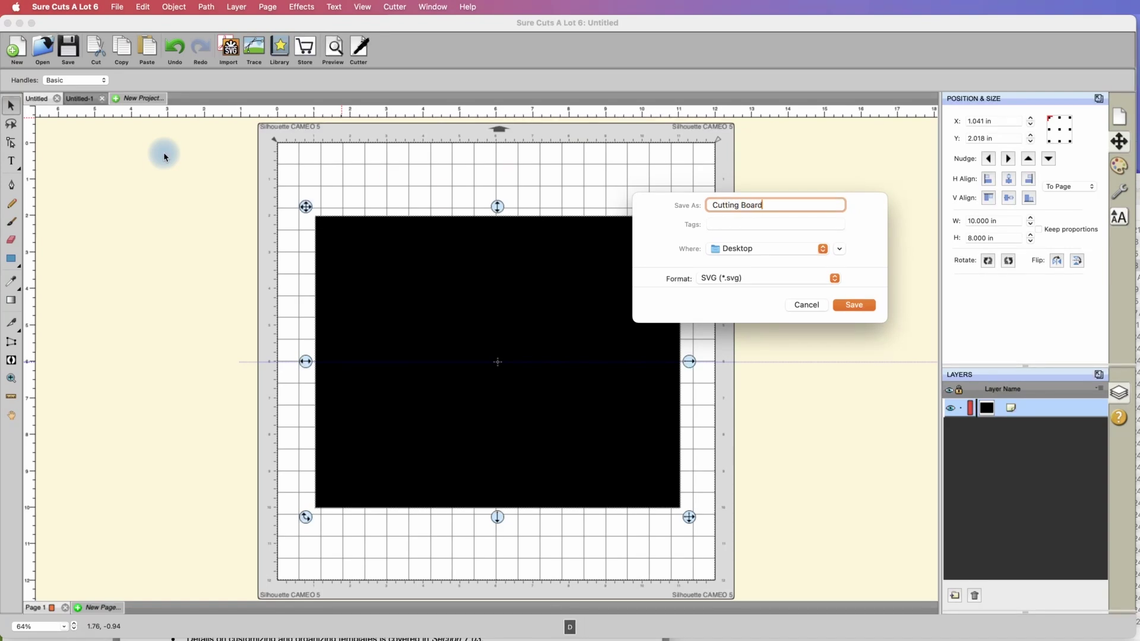
pyautogui.press('Return')
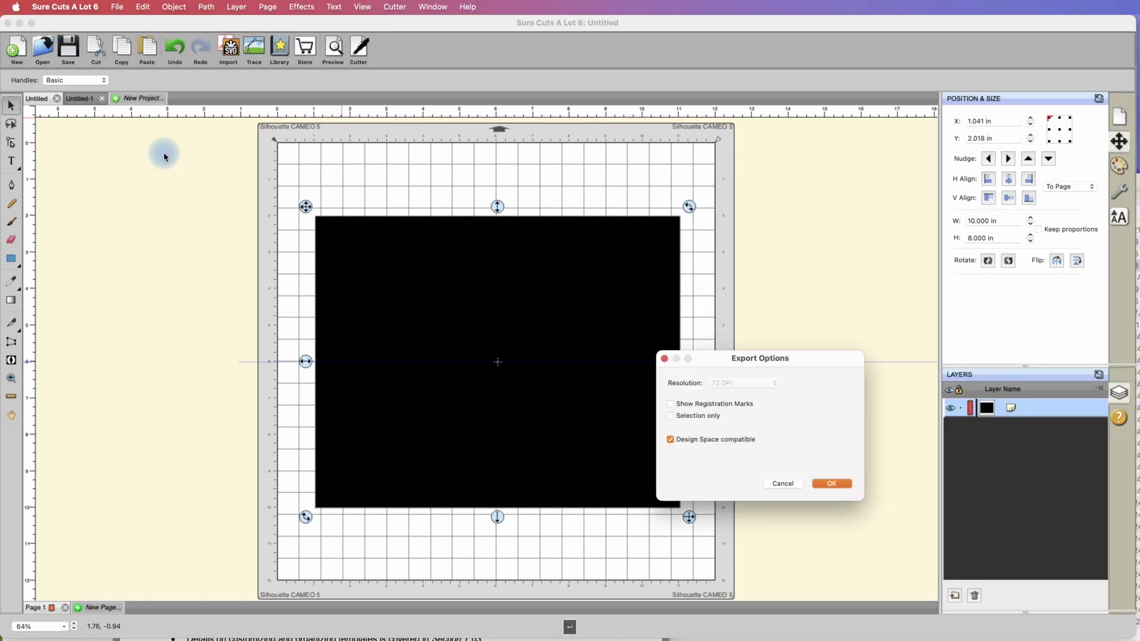
pyautogui.click(827, 484)
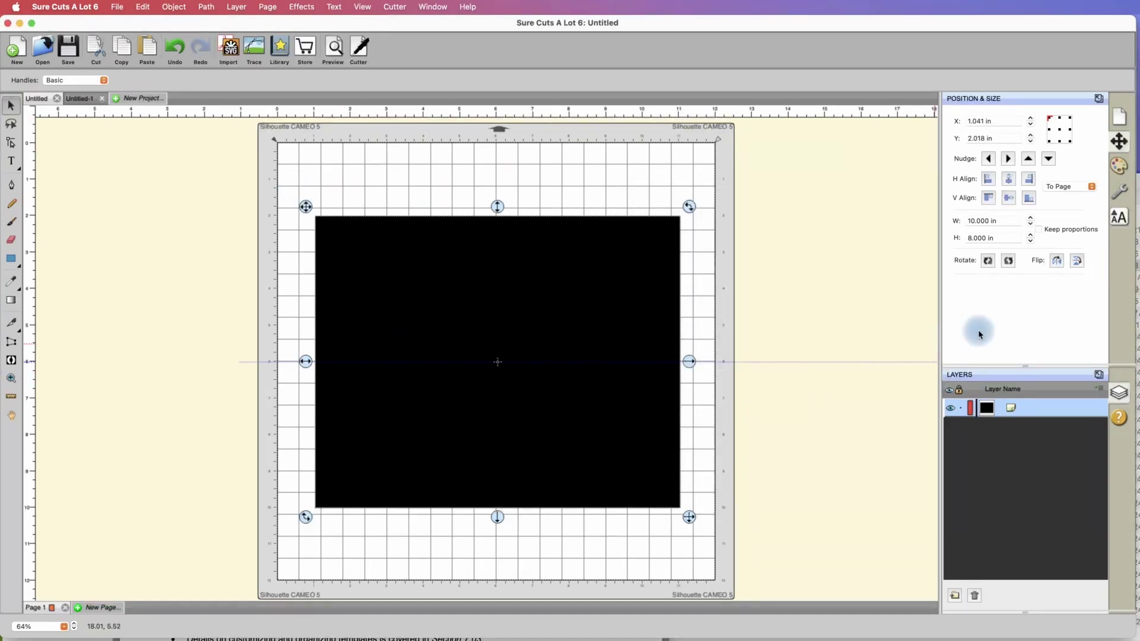
pyautogui.click(1119, 117)
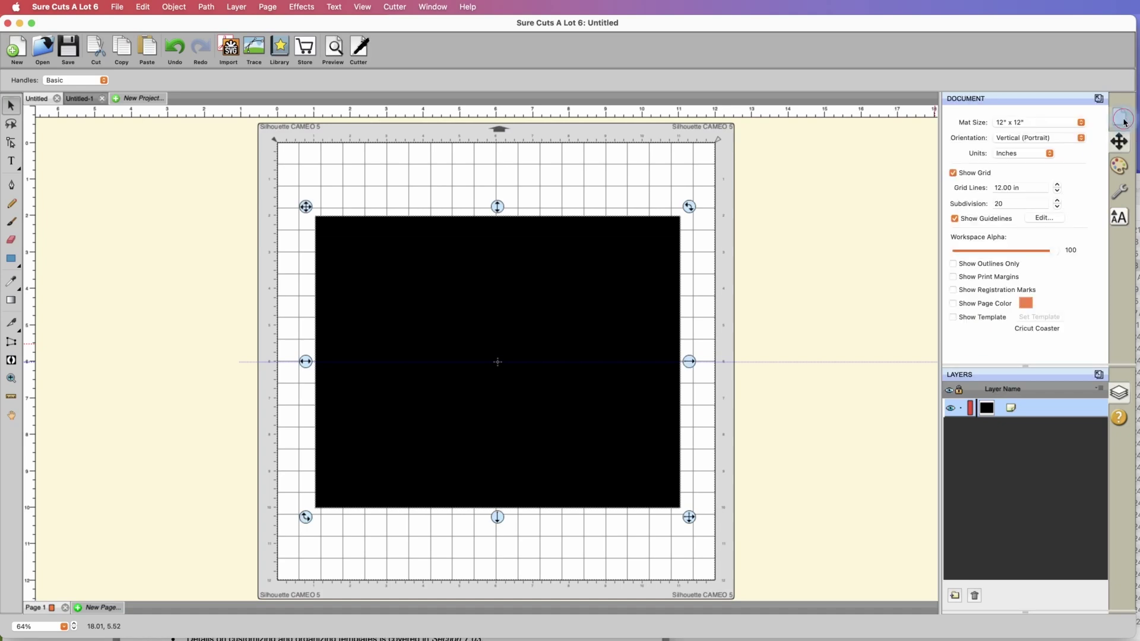
pyautogui.click(953, 318)
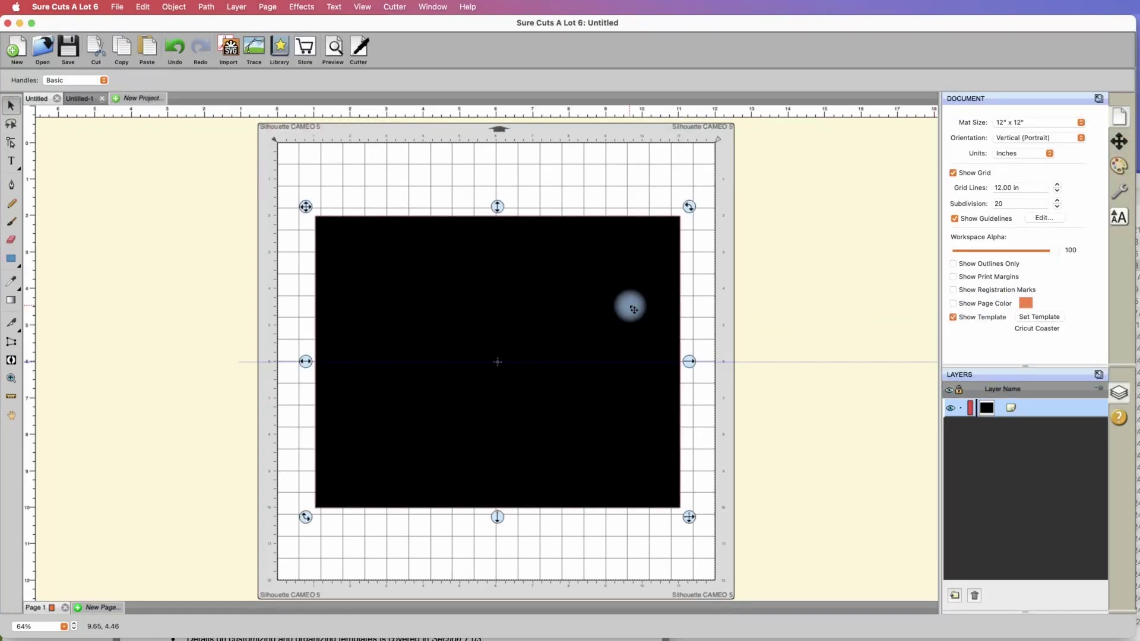
# - Delete the rectangle and import Cutting Board.svg into My Mats
pyautogui.press('Delete')
pyautogui.click(1038, 317)
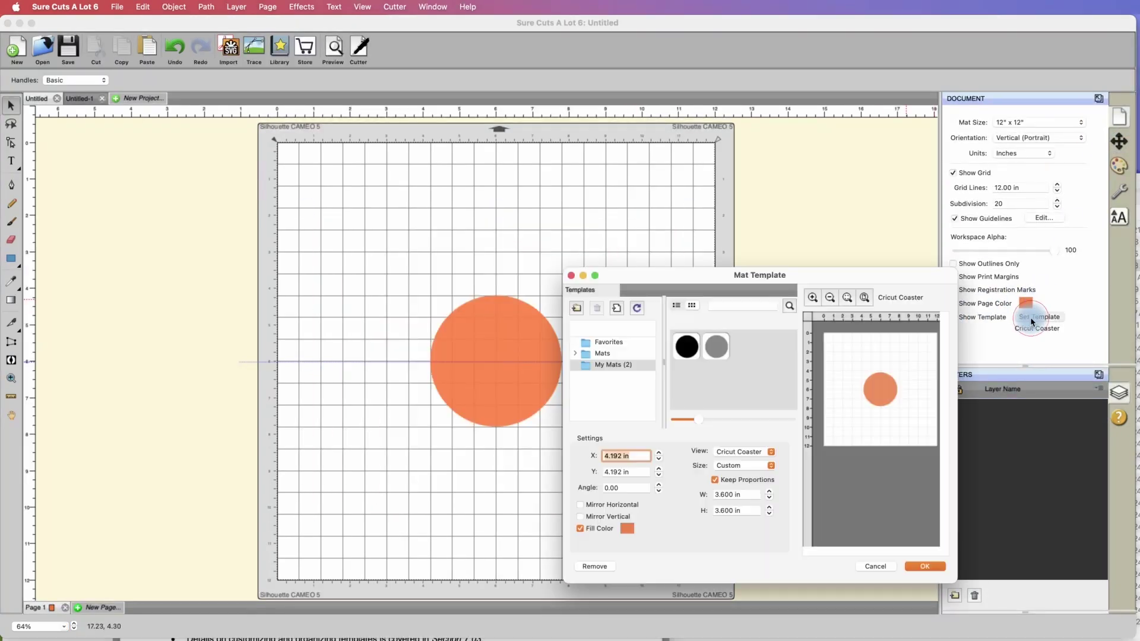
pyautogui.click(609, 367)
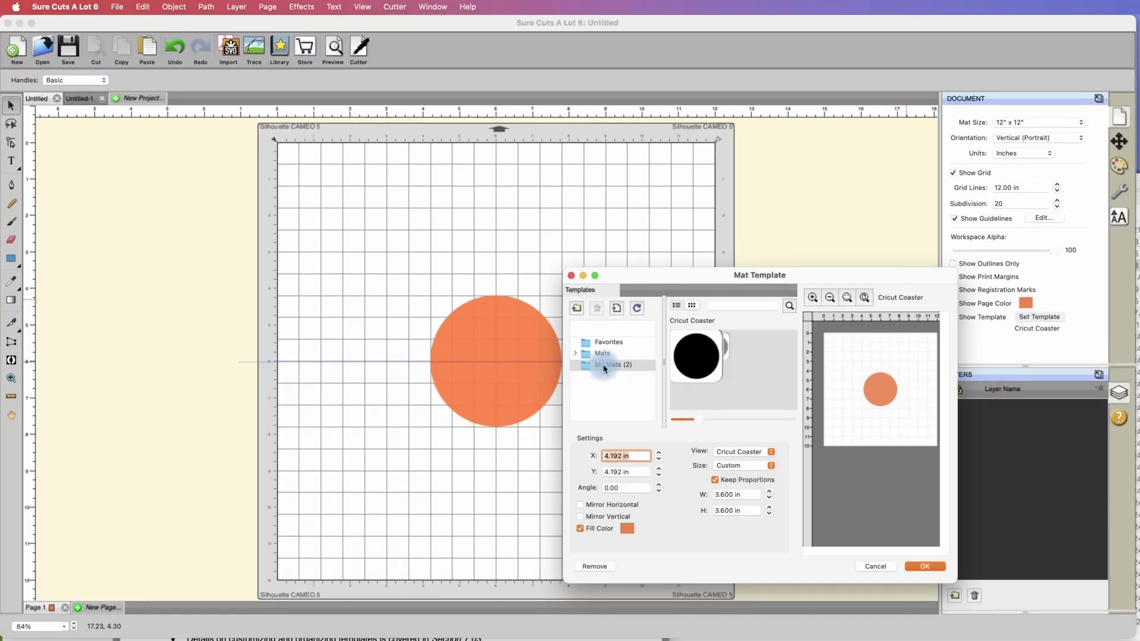
pyautogui.click(608, 367)
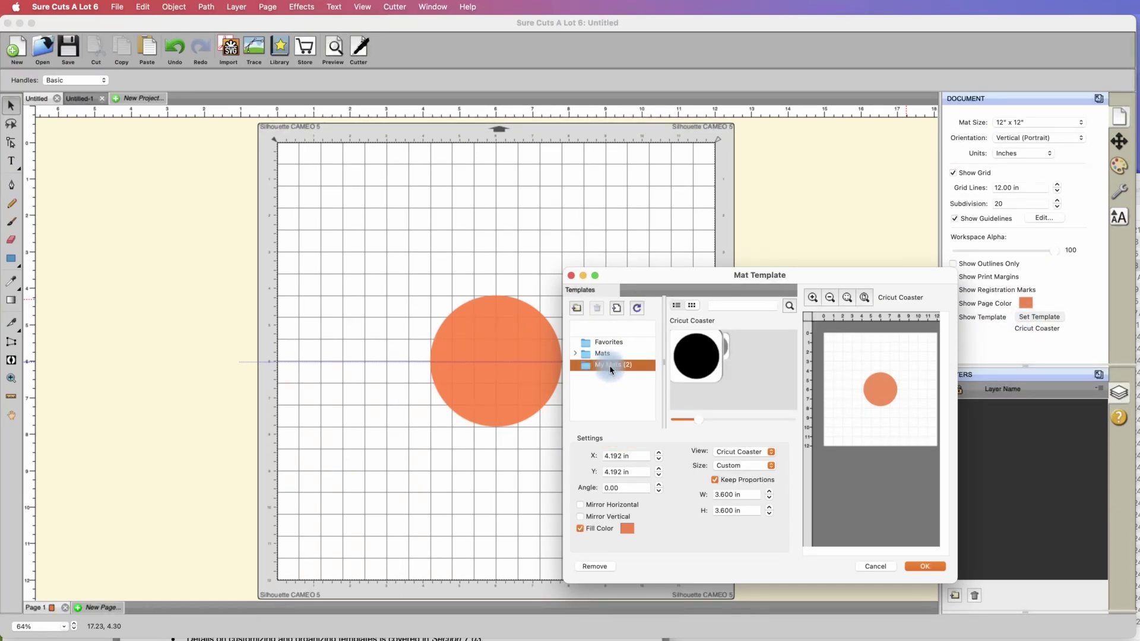
pyautogui.click(616, 307)
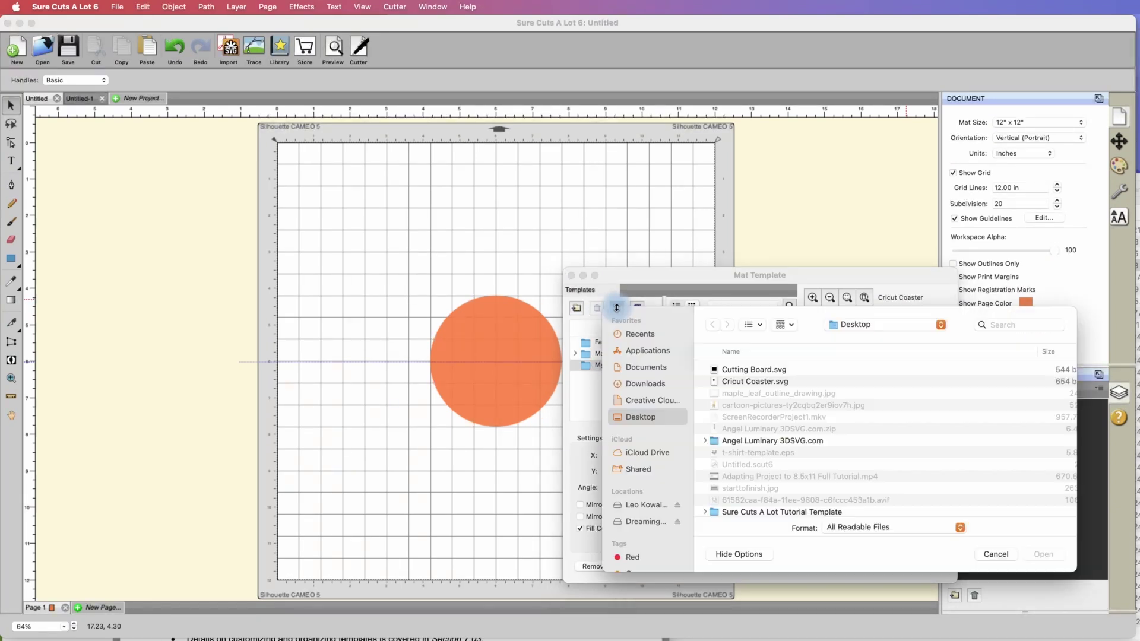
pyautogui.doubleClick(749, 370)
# - Position the Cutting Board template on the mat, fill it green and apply it
pyautogui.click(716, 347)
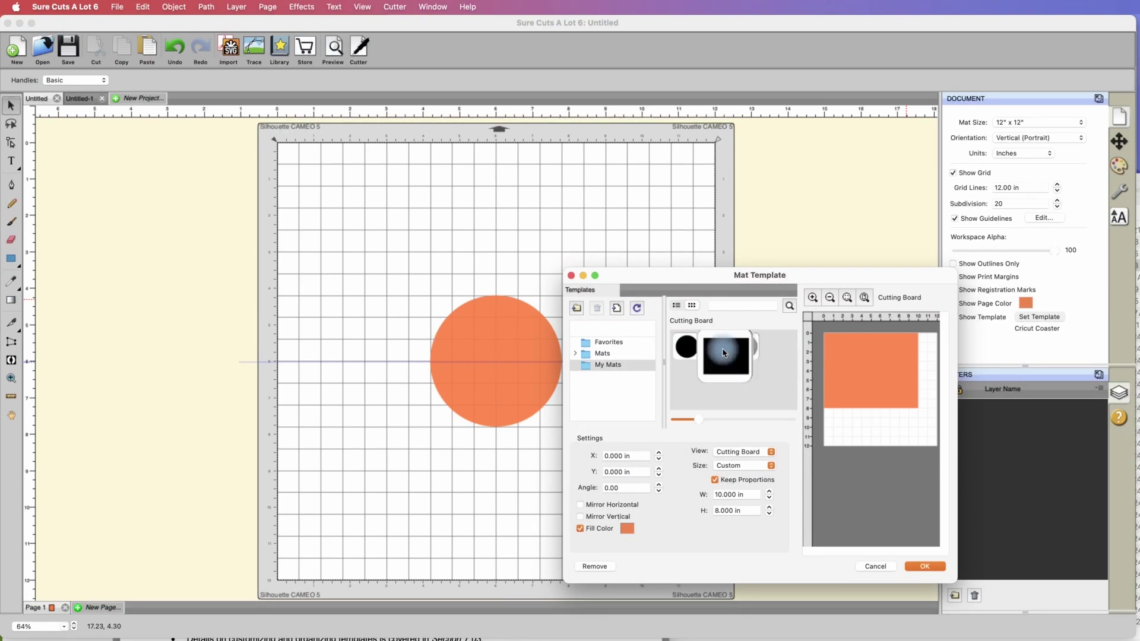
pyautogui.moveTo(866, 376); pyautogui.dragTo(873, 388)
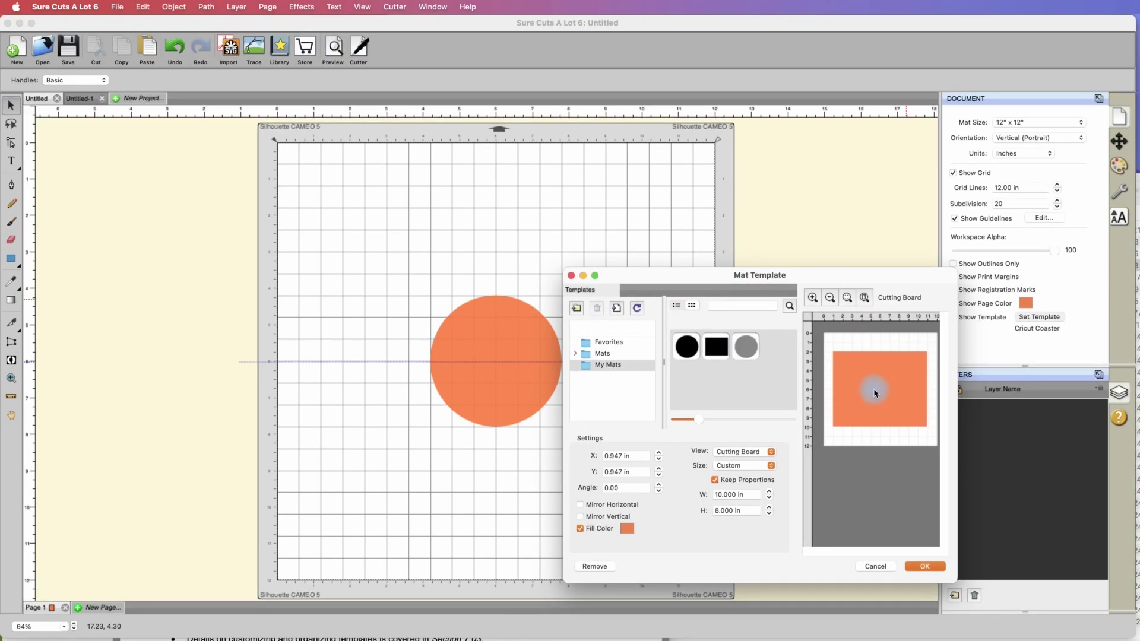
pyautogui.click(627, 529)
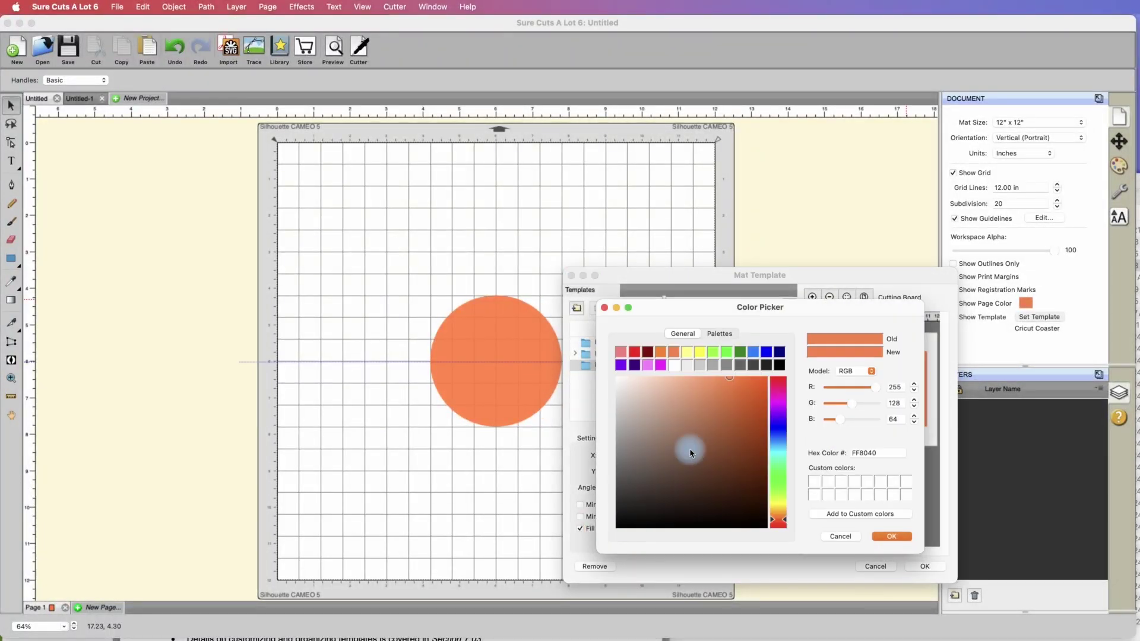
pyautogui.click(726, 351)
pyautogui.click(888, 537)
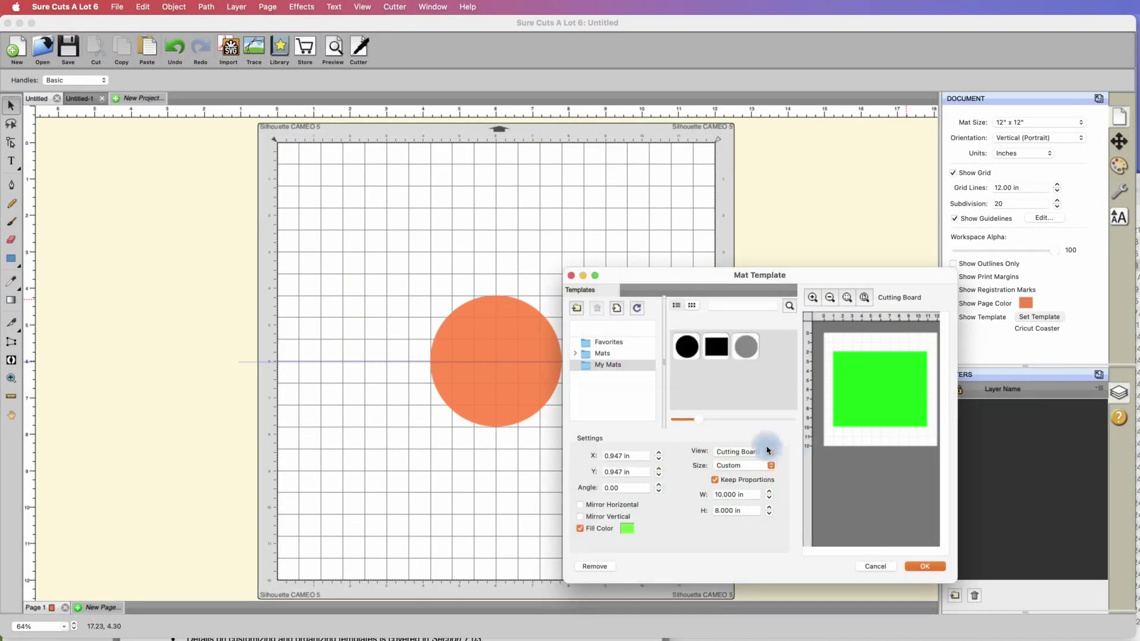
pyautogui.click(923, 565)
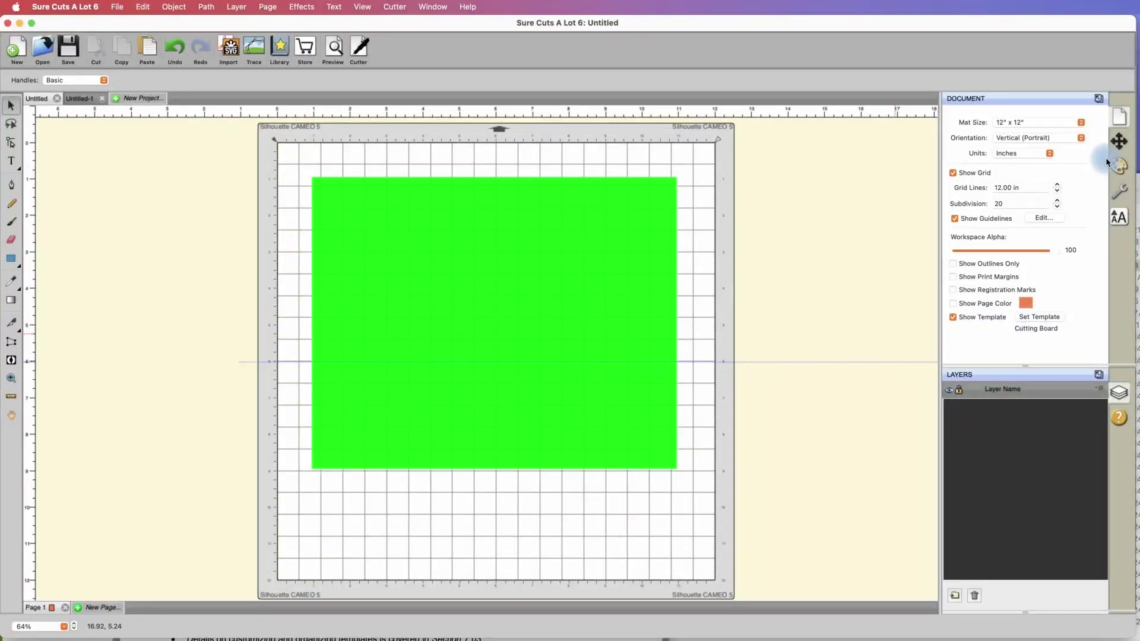
# - Remove all existing horizontal guidelines, including a leftover one
pyautogui.click(1043, 218)
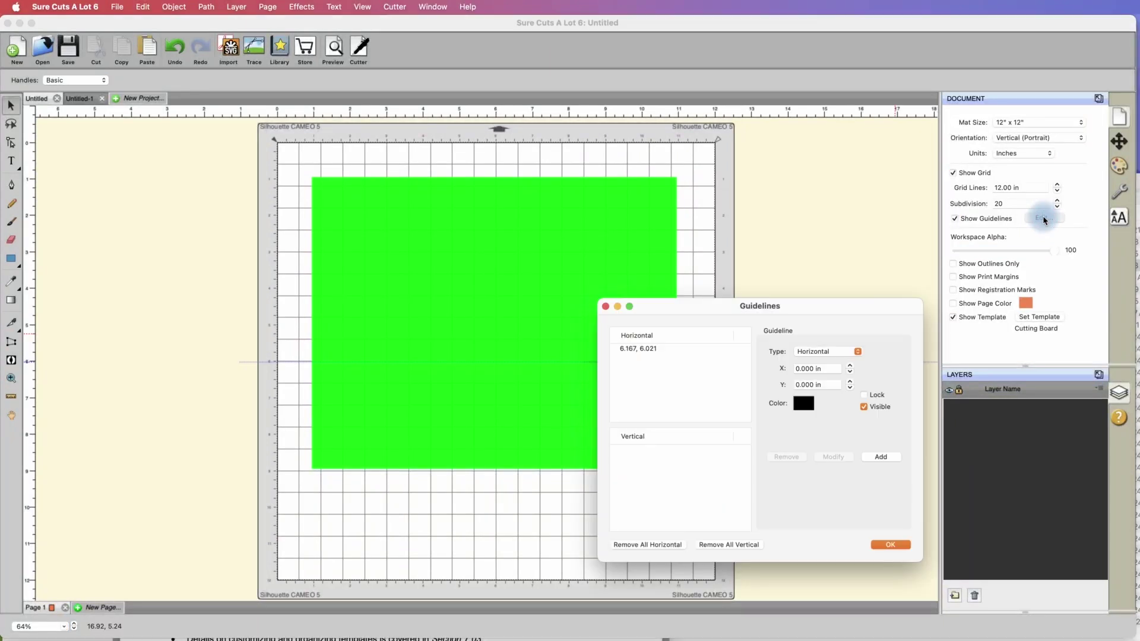
pyautogui.click(659, 545)
pyautogui.click(890, 545)
pyautogui.moveTo(499, 122); pyautogui.dragTo(522, 451)
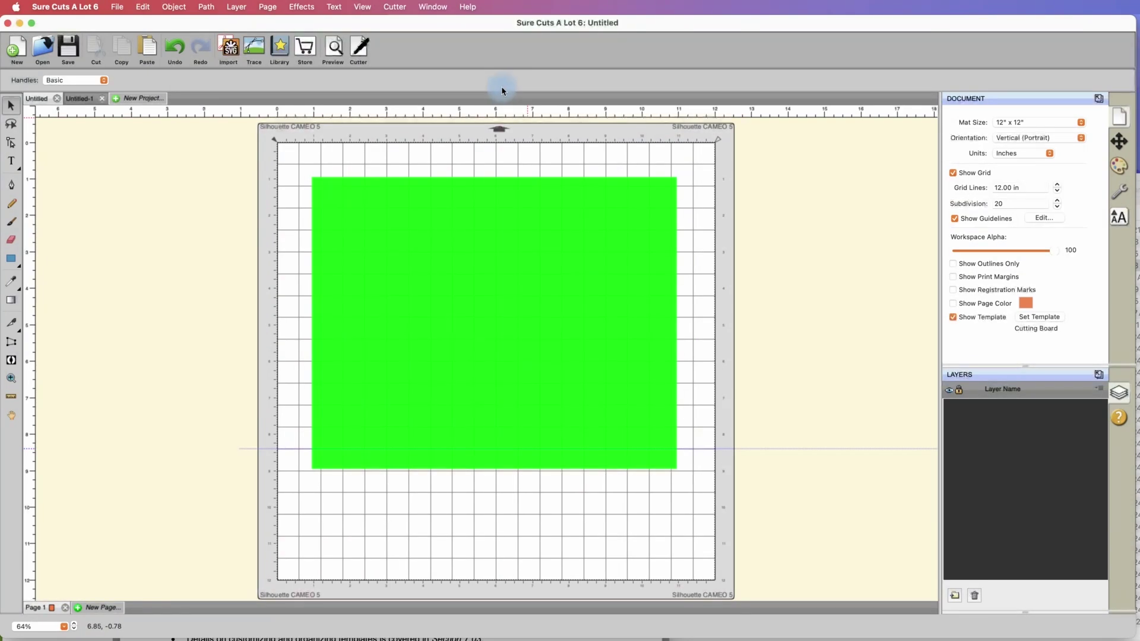
# - Add new horizontal and vertical guidelines across the green cutting board
pyautogui.moveTo(511, 111); pyautogui.dragTo(515, 193)
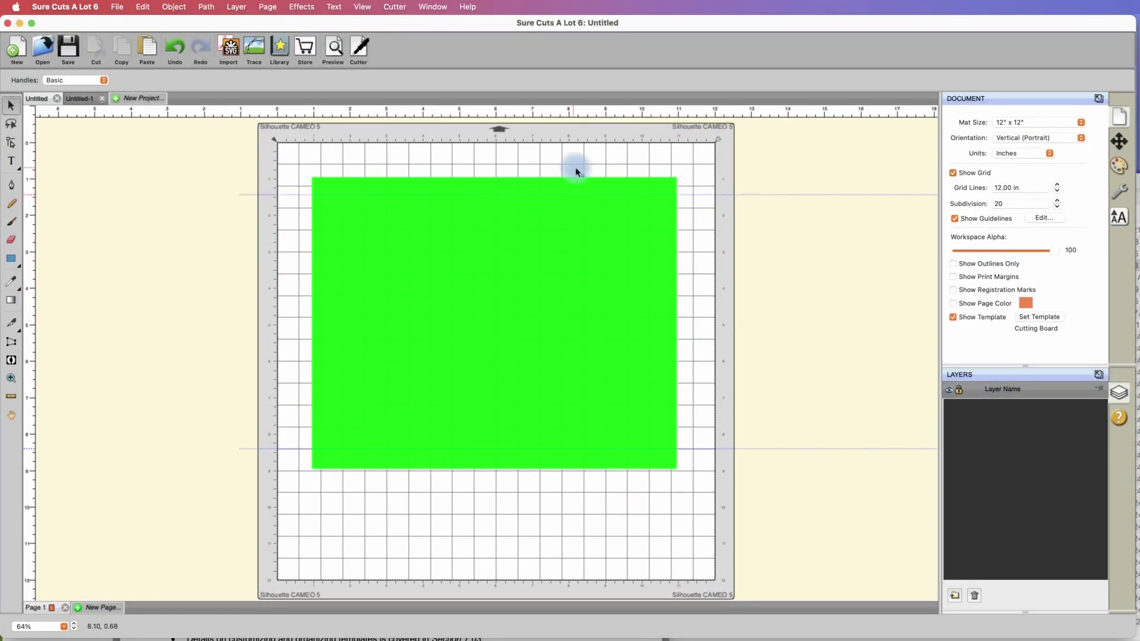
pyautogui.moveTo(34, 225); pyautogui.dragTo(329, 241)
pyautogui.moveTo(34, 214); pyautogui.dragTo(660, 244)
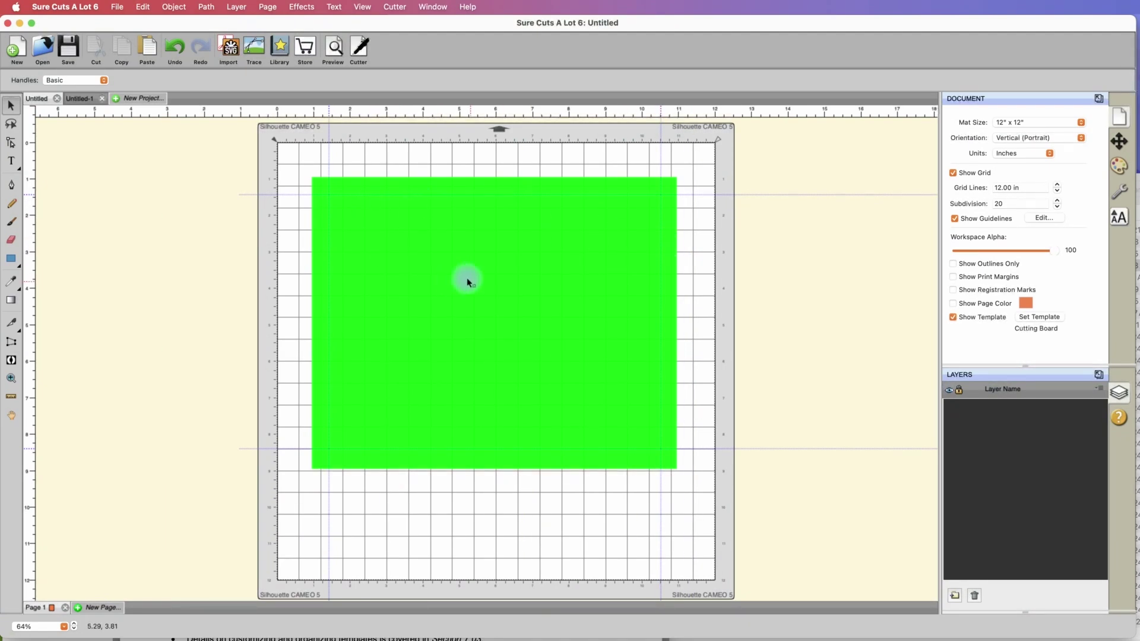
pyautogui.moveTo(422, 111); pyautogui.dragTo(438, 405)
pyautogui.moveTo(445, 111); pyautogui.dragTo(448, 299)
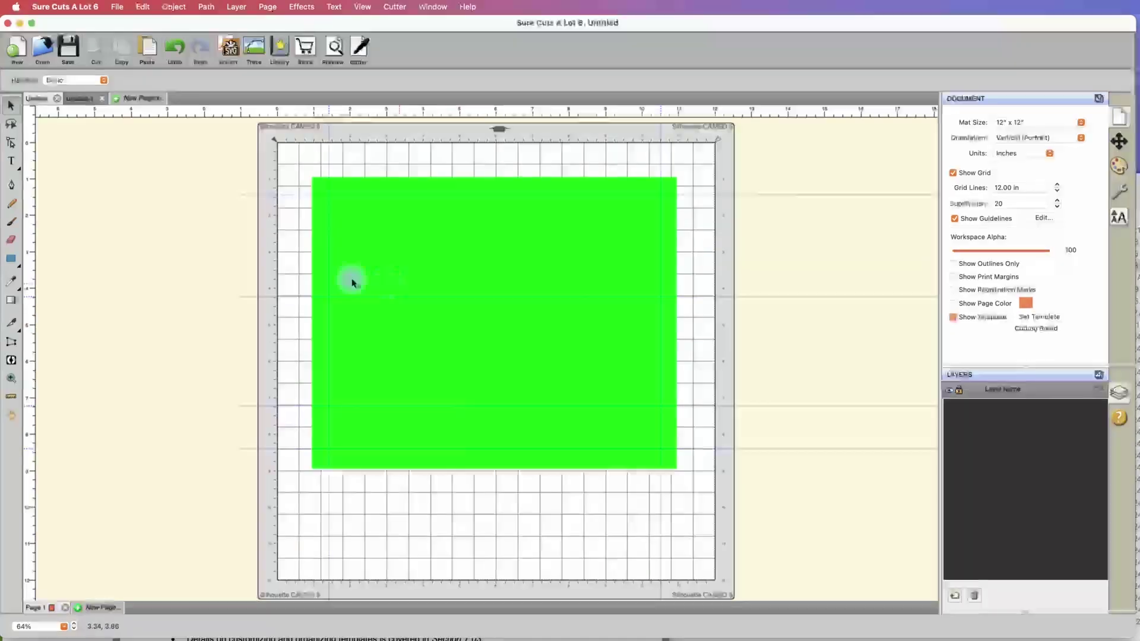
pyautogui.press('t')
pyautogui.click(444, 252)
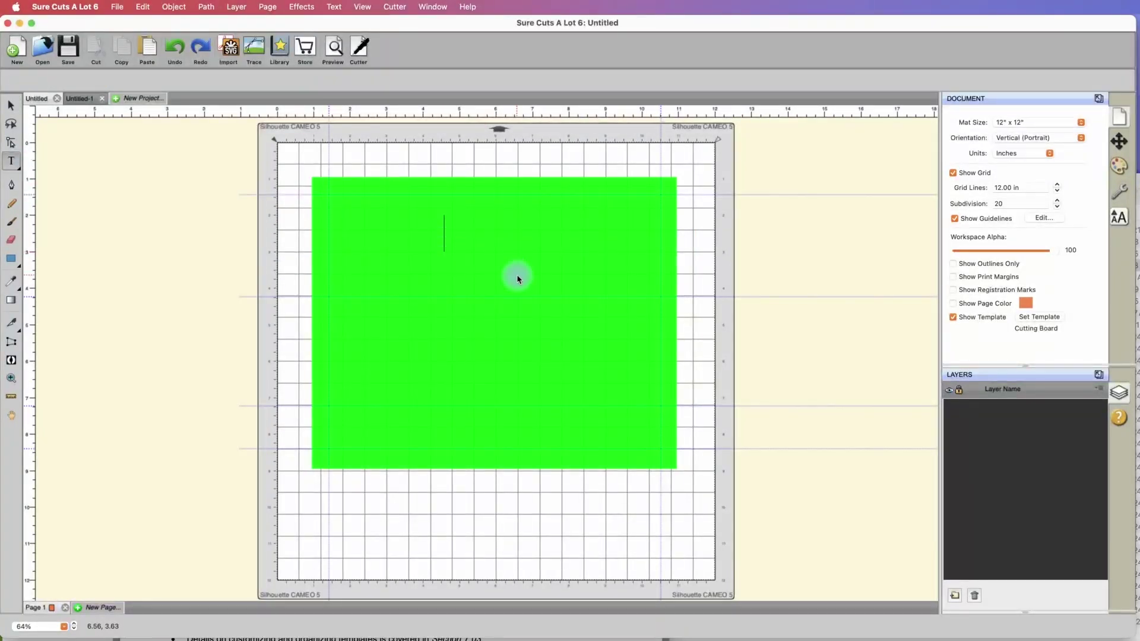
pyautogui.write('TEST')
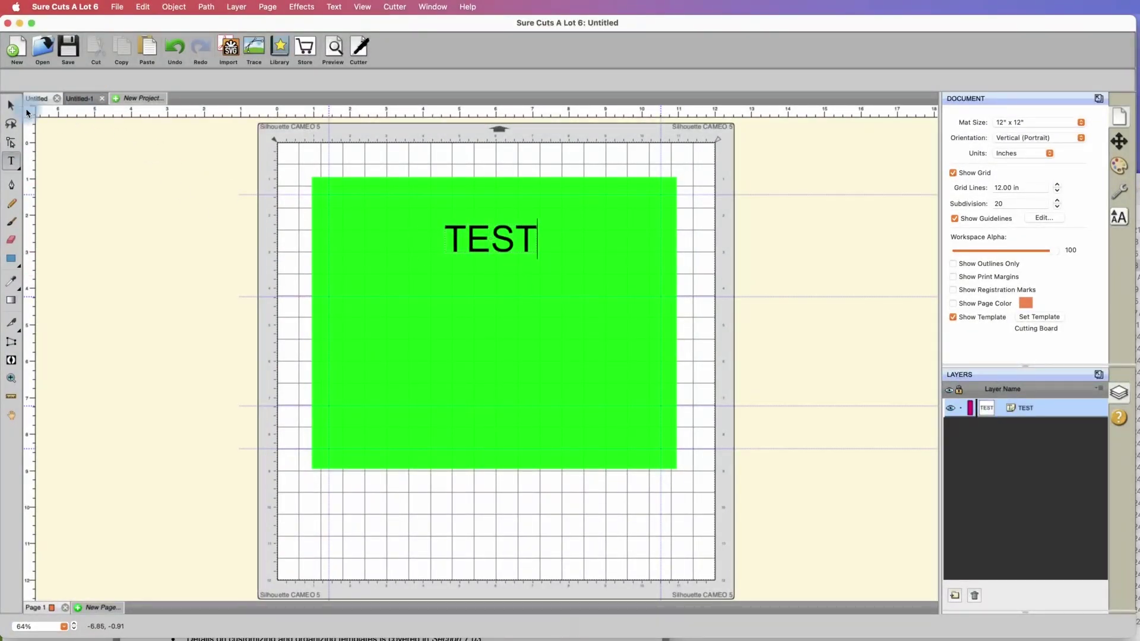
pyautogui.click(10, 106)
pyautogui.moveTo(490, 238); pyautogui.dragTo(489, 300)
pyautogui.press('BackSpace')
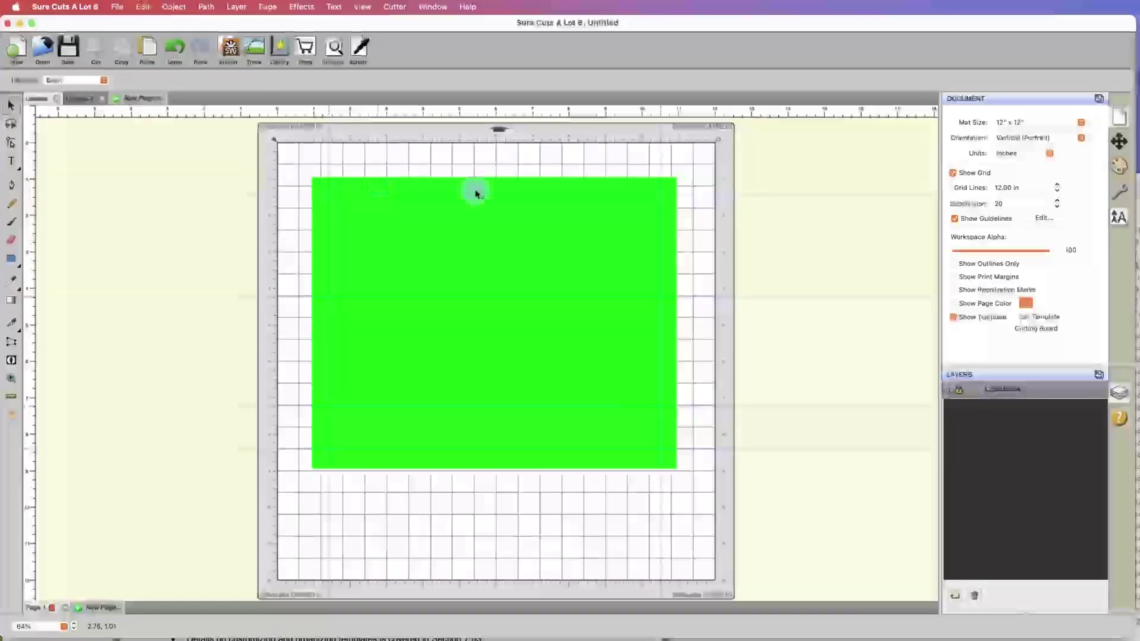
# - Hide the mat template and create a new Untitled-2 project
pyautogui.click(953, 317)
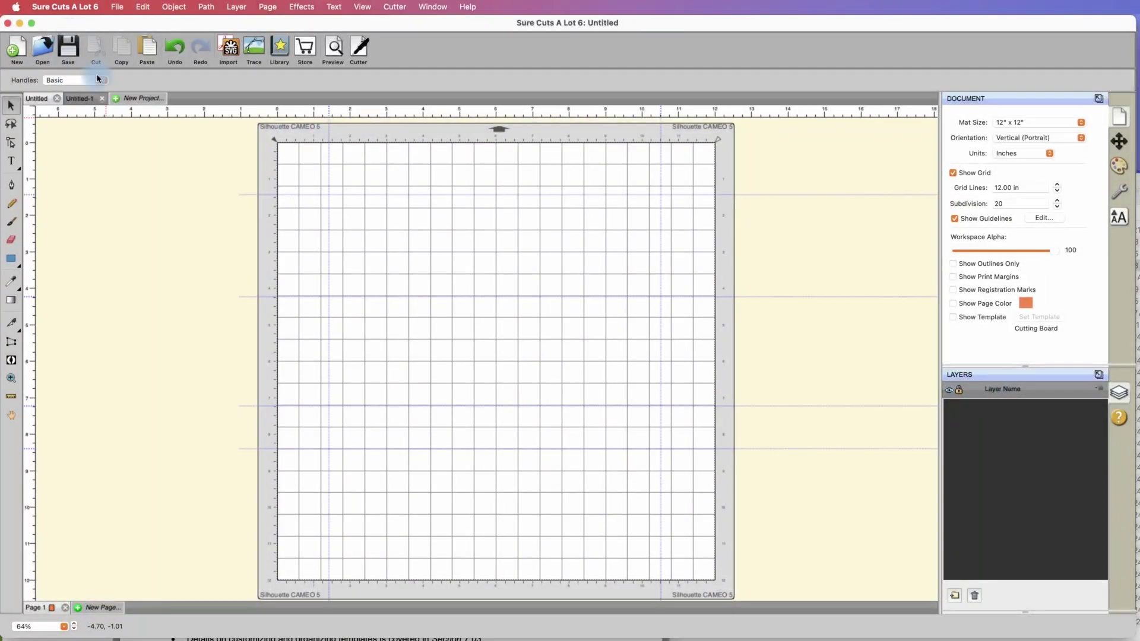
pyautogui.click(117, 100)
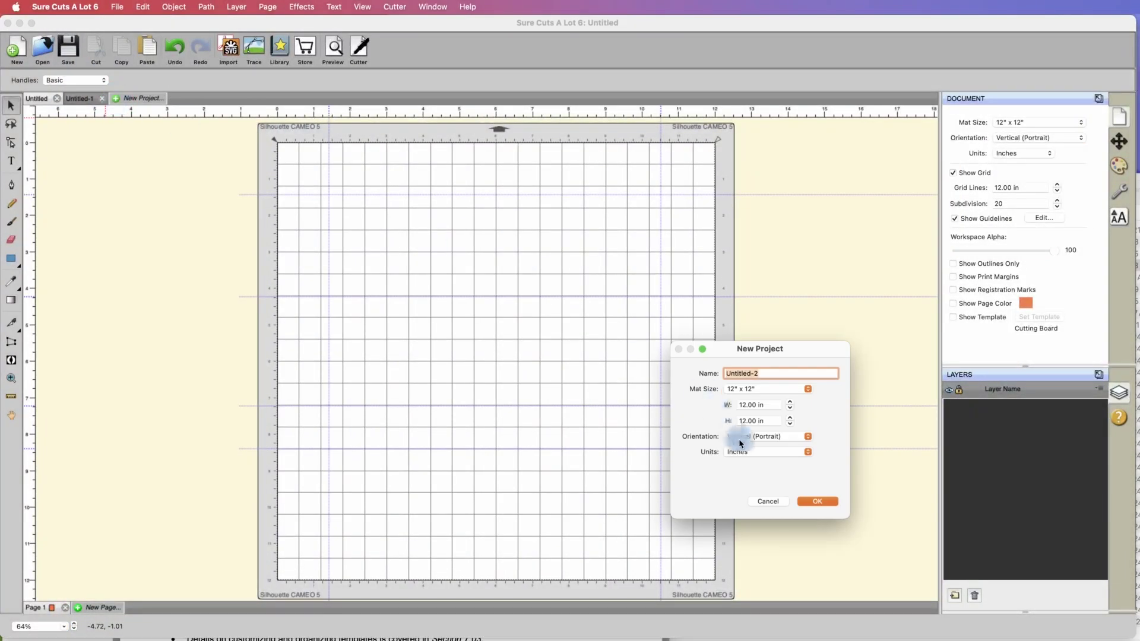
pyautogui.click(819, 500)
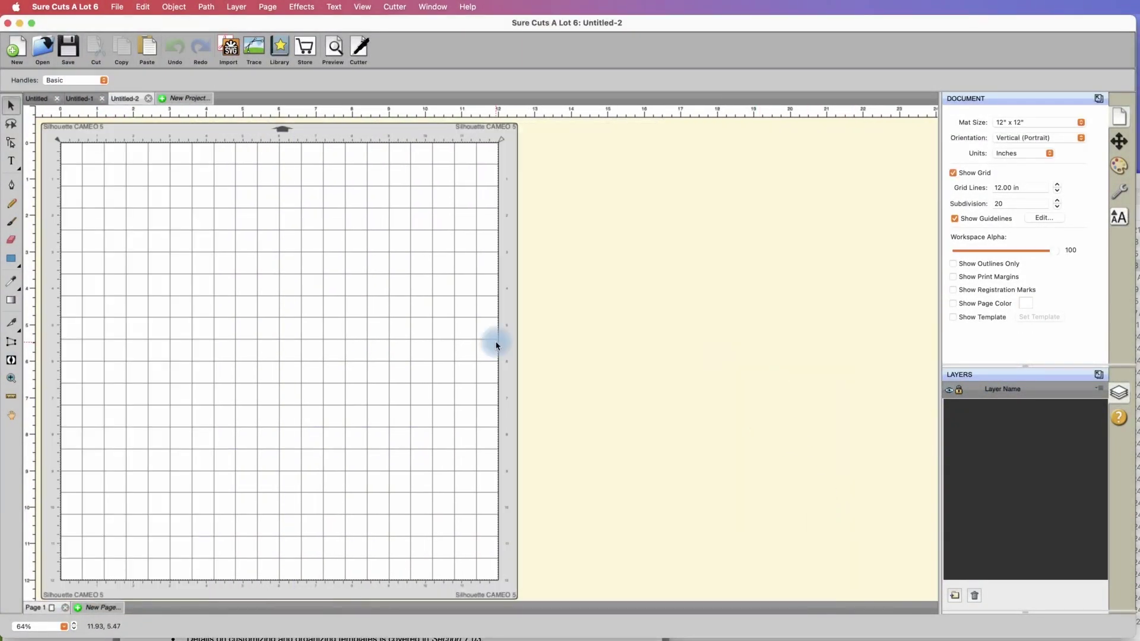
# - Show a mat template again and apply the saved Cutting Board template from My Mats
pyautogui.click(953, 317)
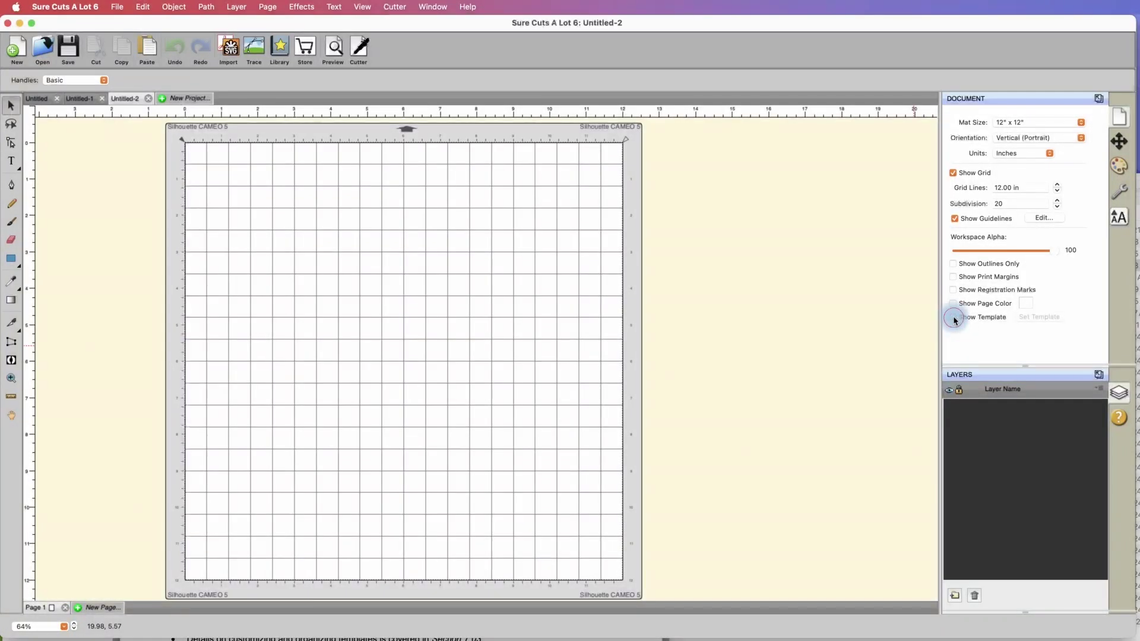
pyautogui.click(1035, 317)
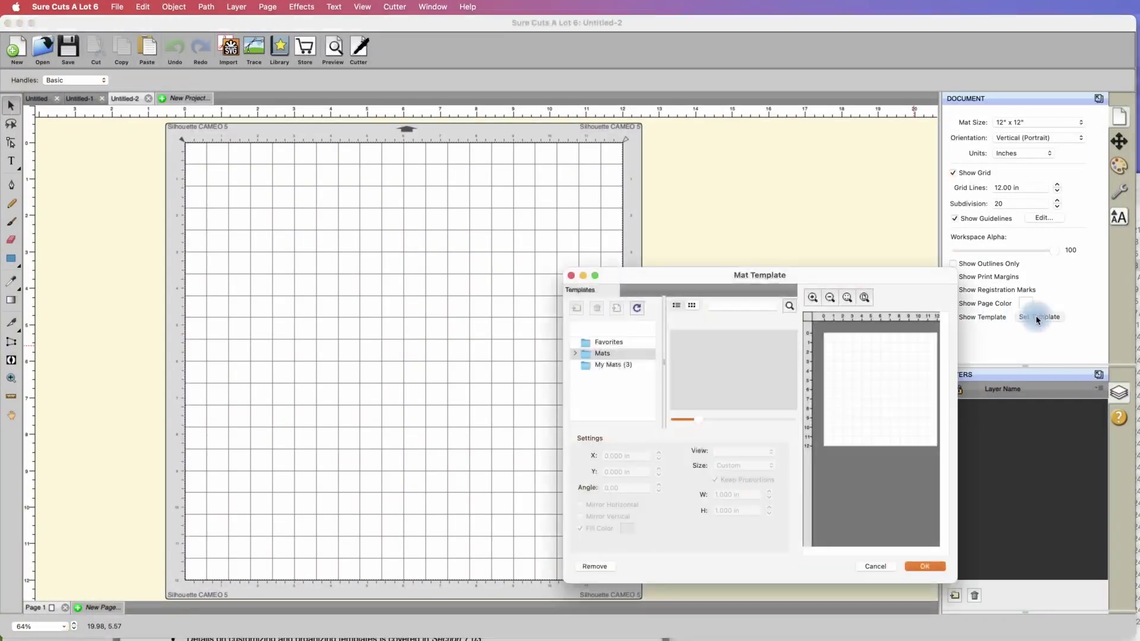
pyautogui.click(619, 366)
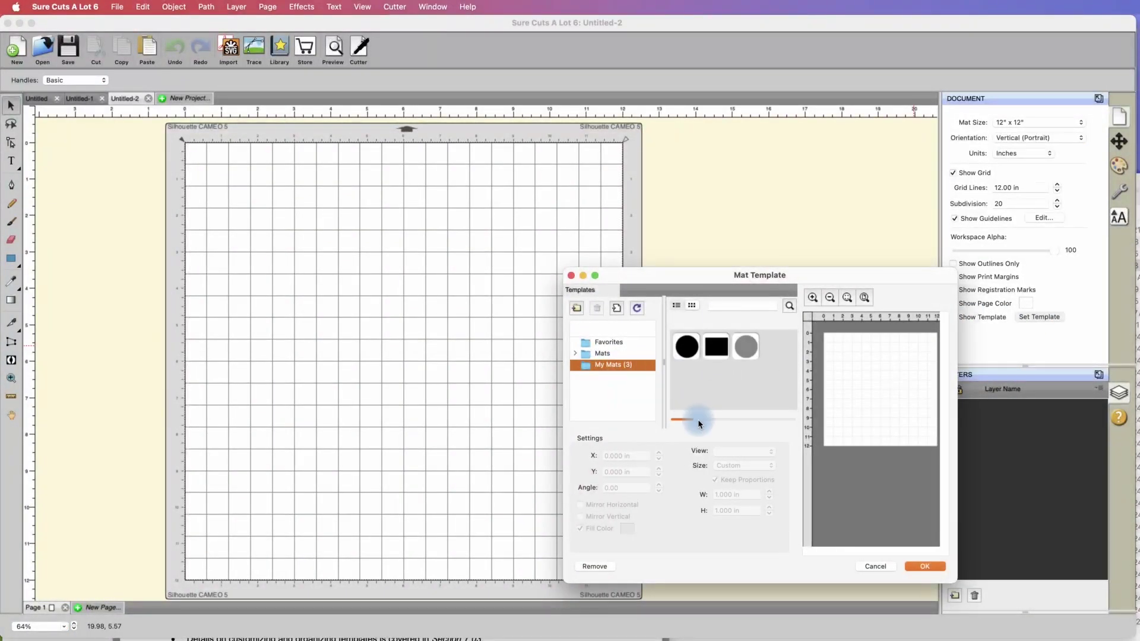
pyautogui.moveTo(698, 419); pyautogui.dragTo(769, 419)
pyautogui.click(745, 364)
pyautogui.moveTo(885, 386); pyautogui.dragTo(894, 406)
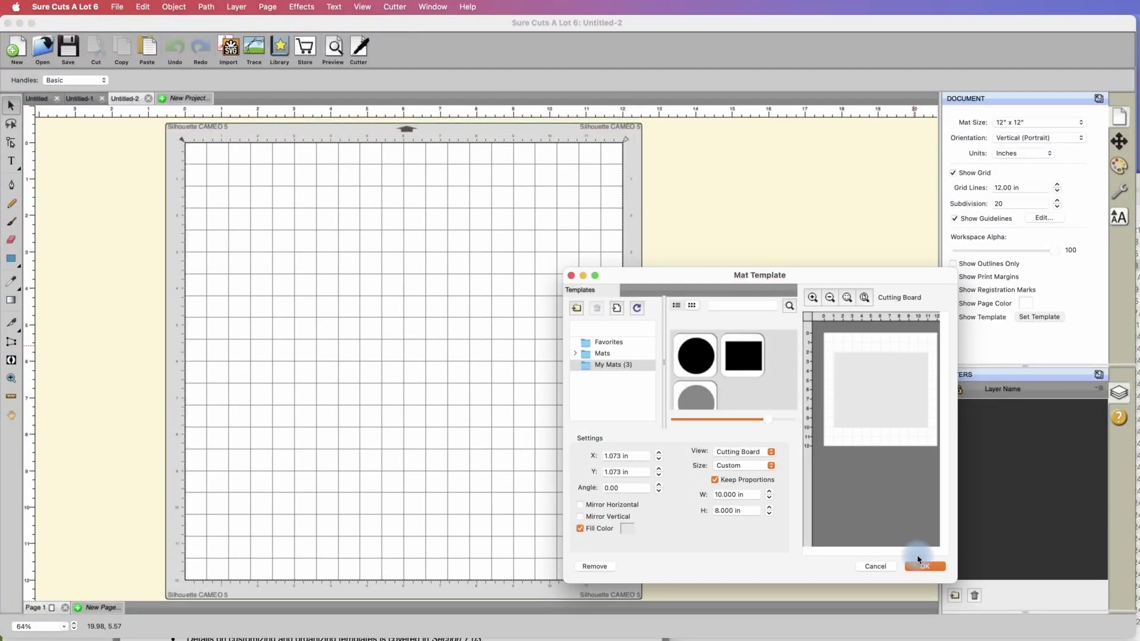